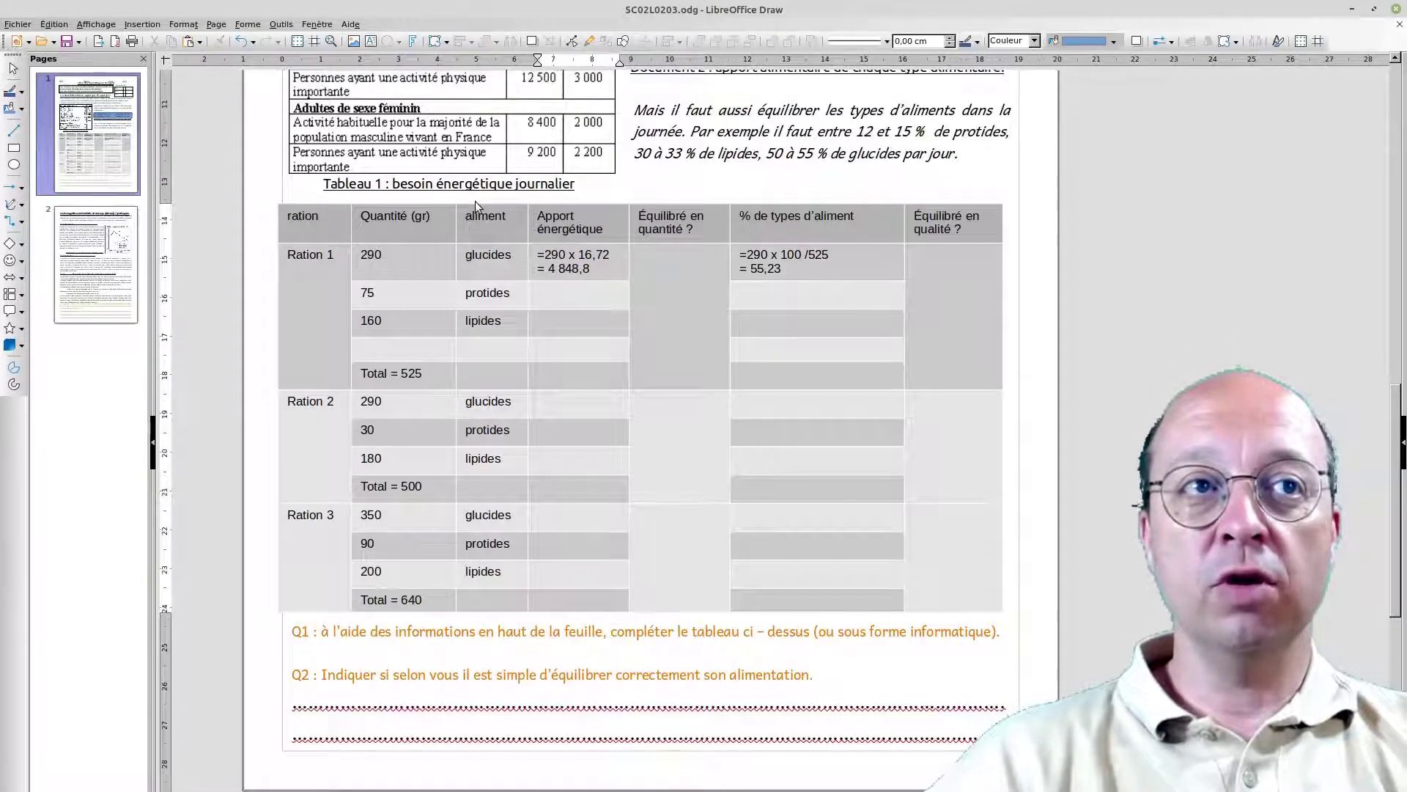
Copy the whole ration table below Tableau 1
click(480, 202)
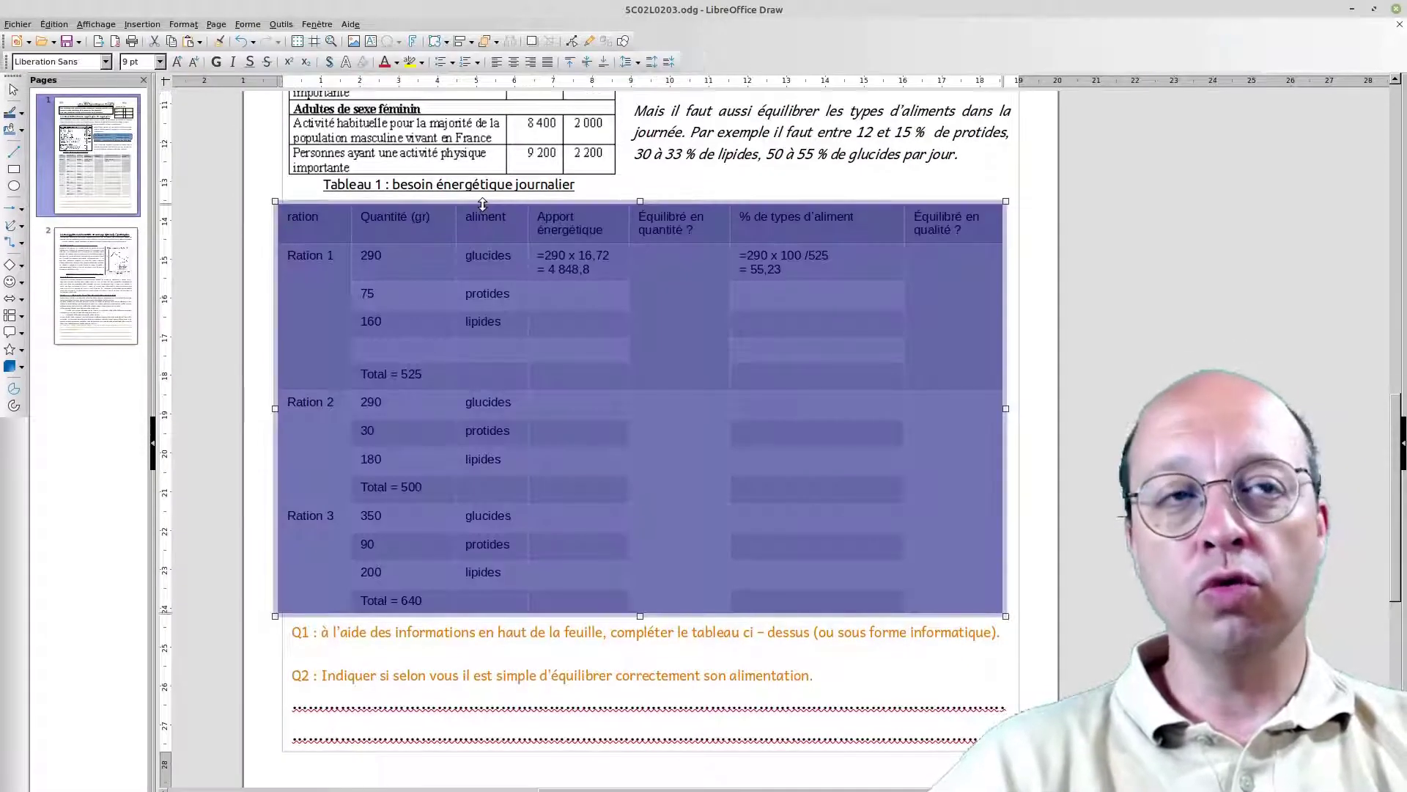
right_click(482, 202)
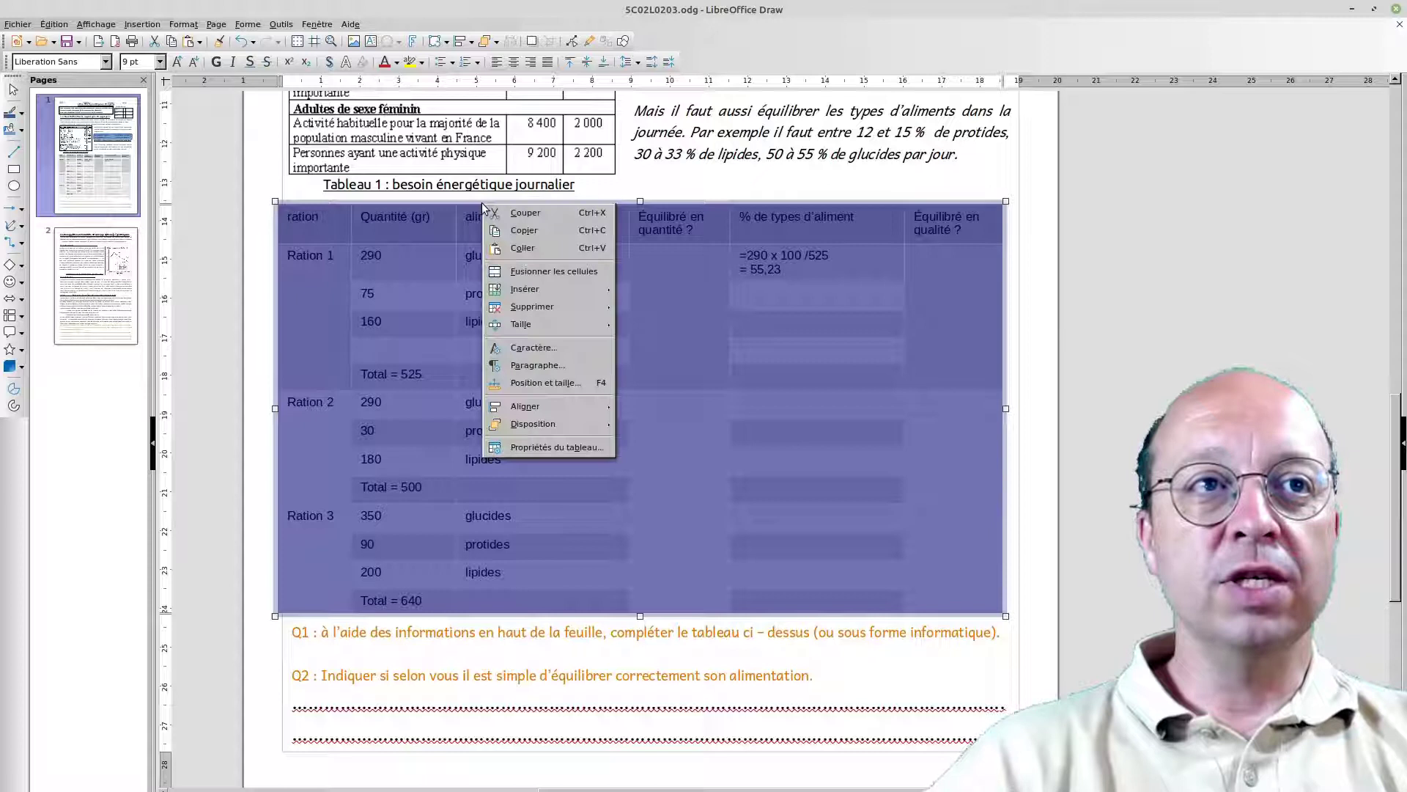
click(534, 235)
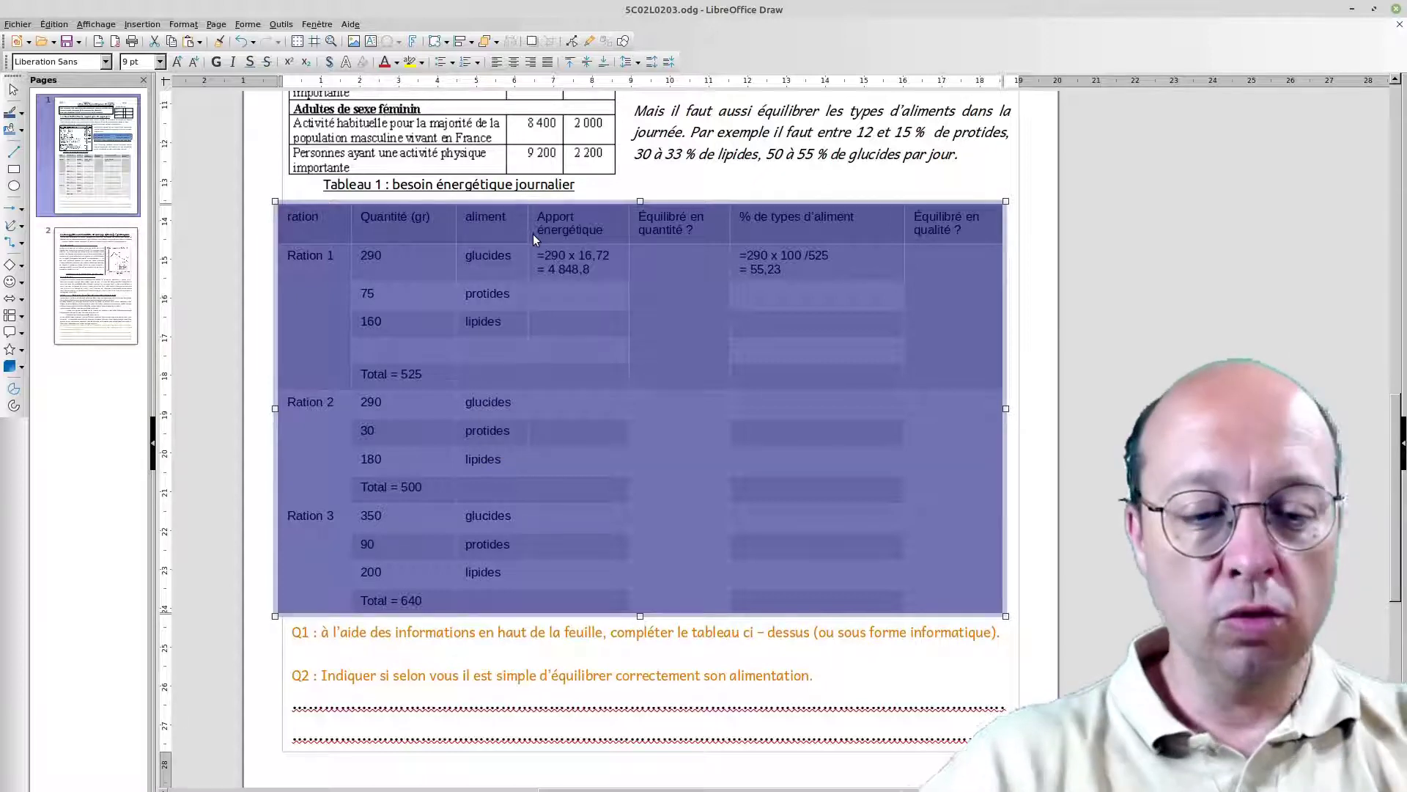
Open a new LibreOffice Calc spreadsheet and paste the copied ration table starting at cell B4
key(super)
text(cald)
key(Down)
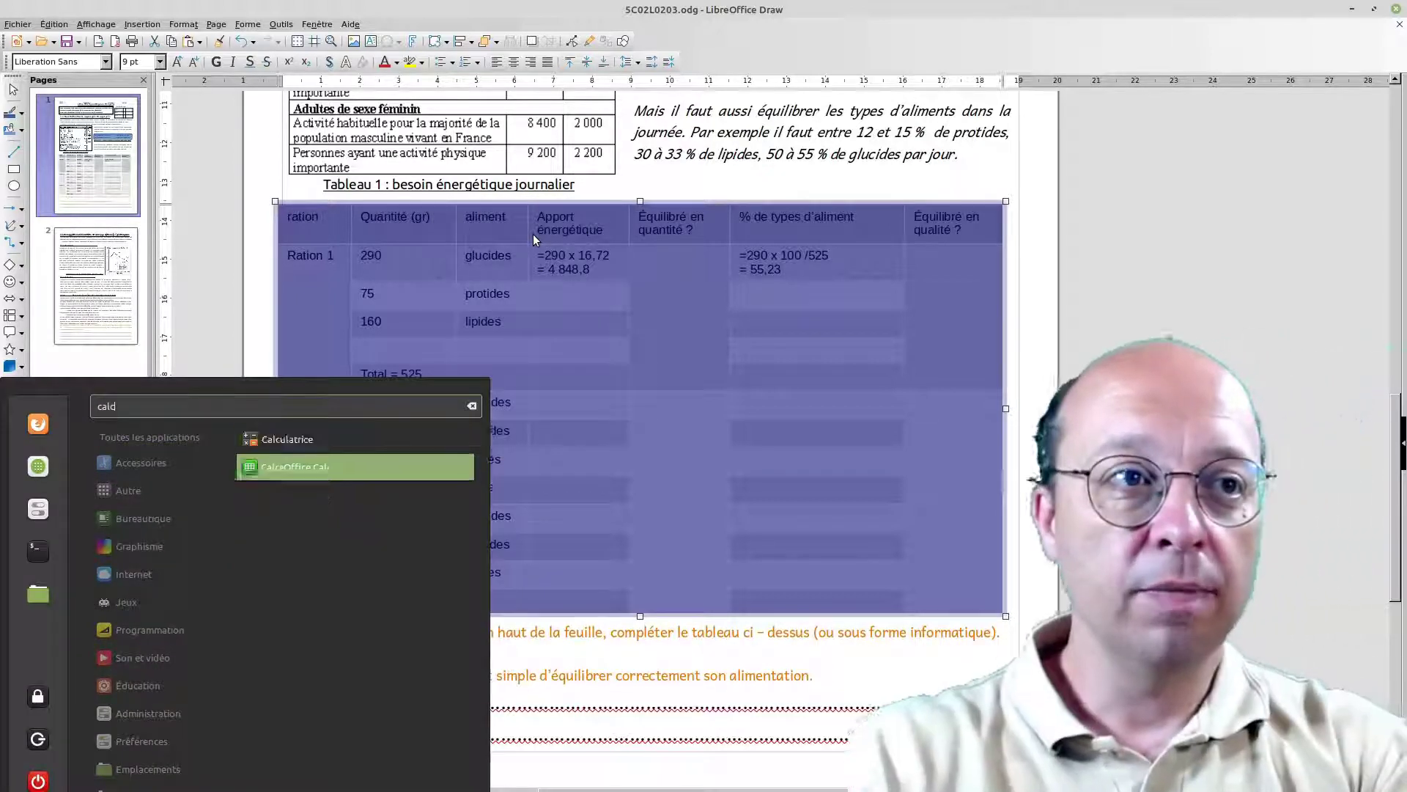
key(Return)
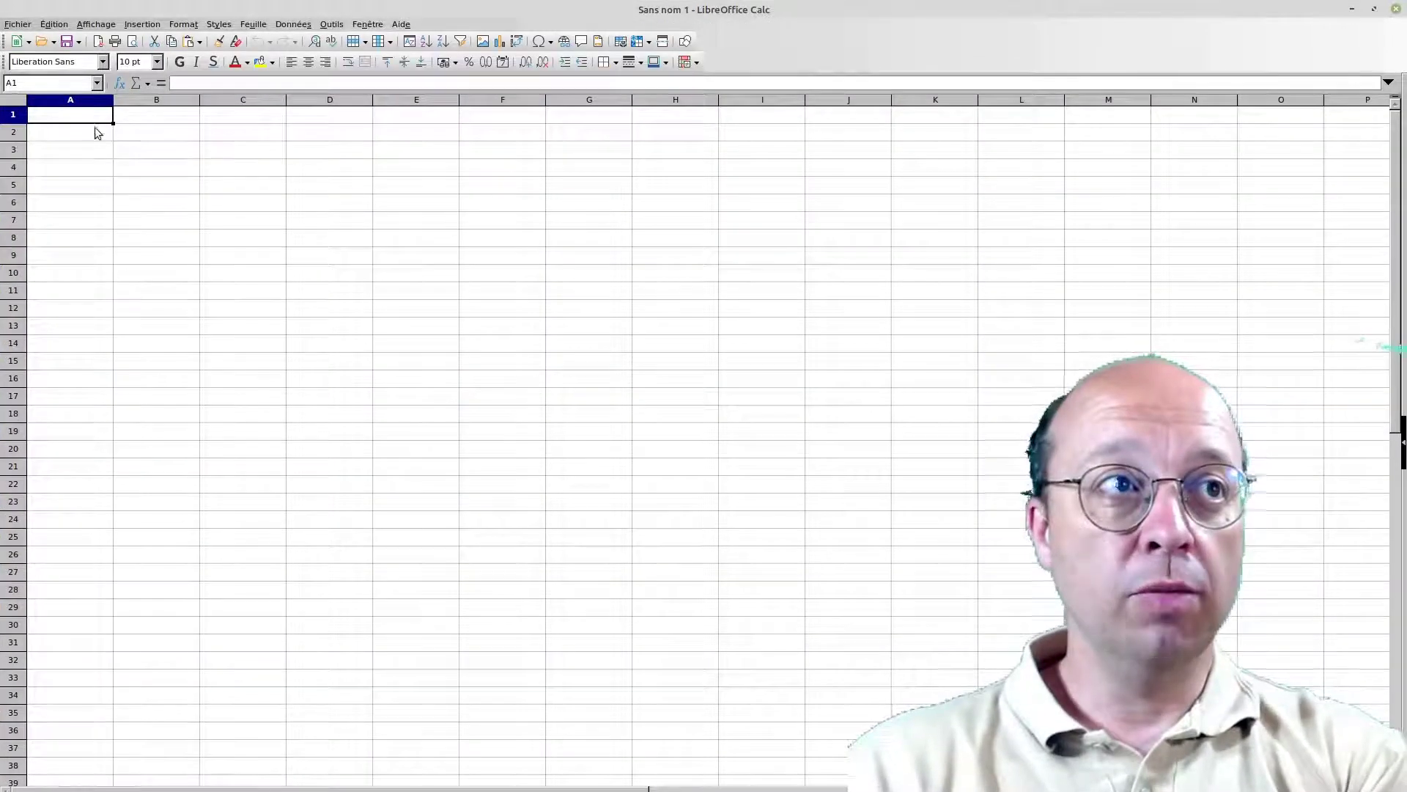
click(100, 168)
click(147, 170)
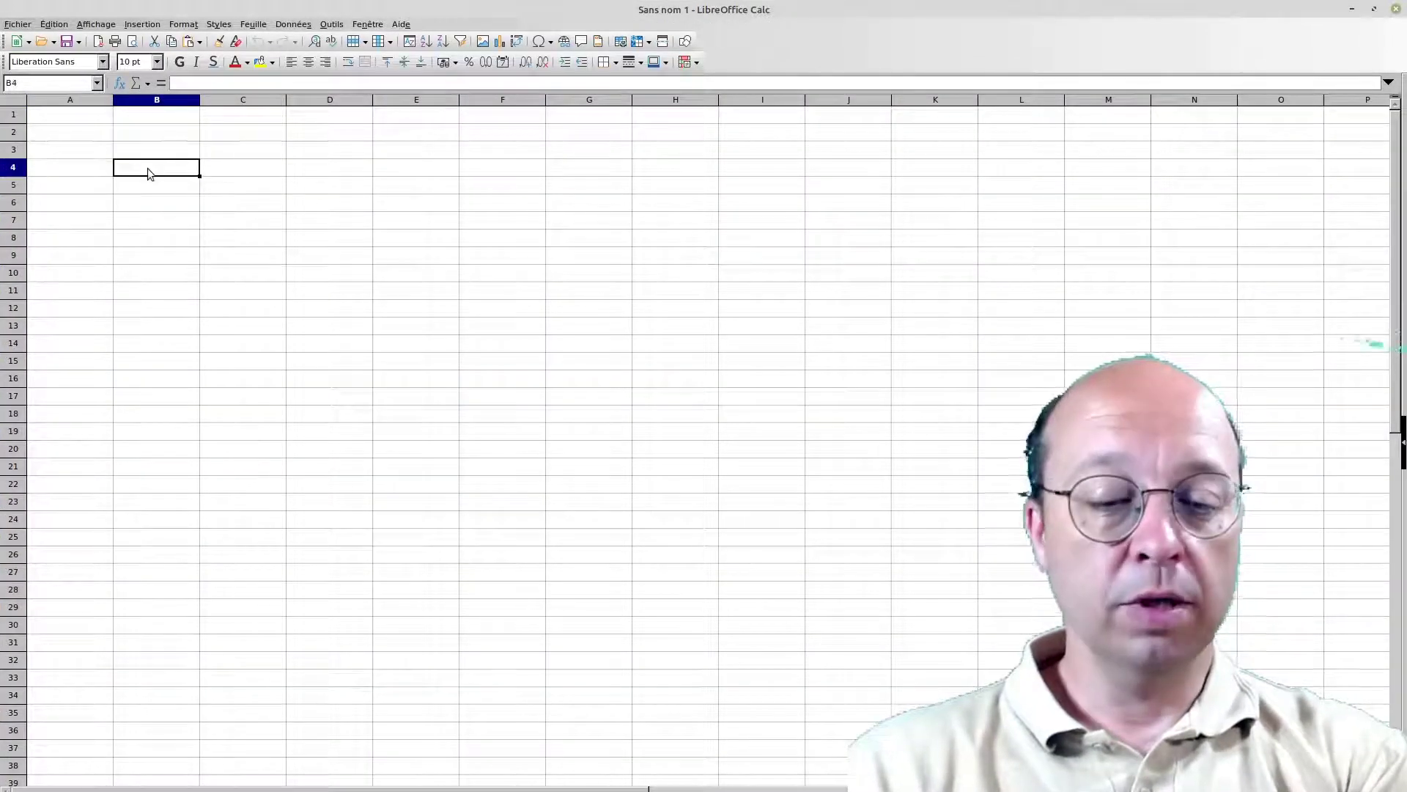
key(ctrl+v)
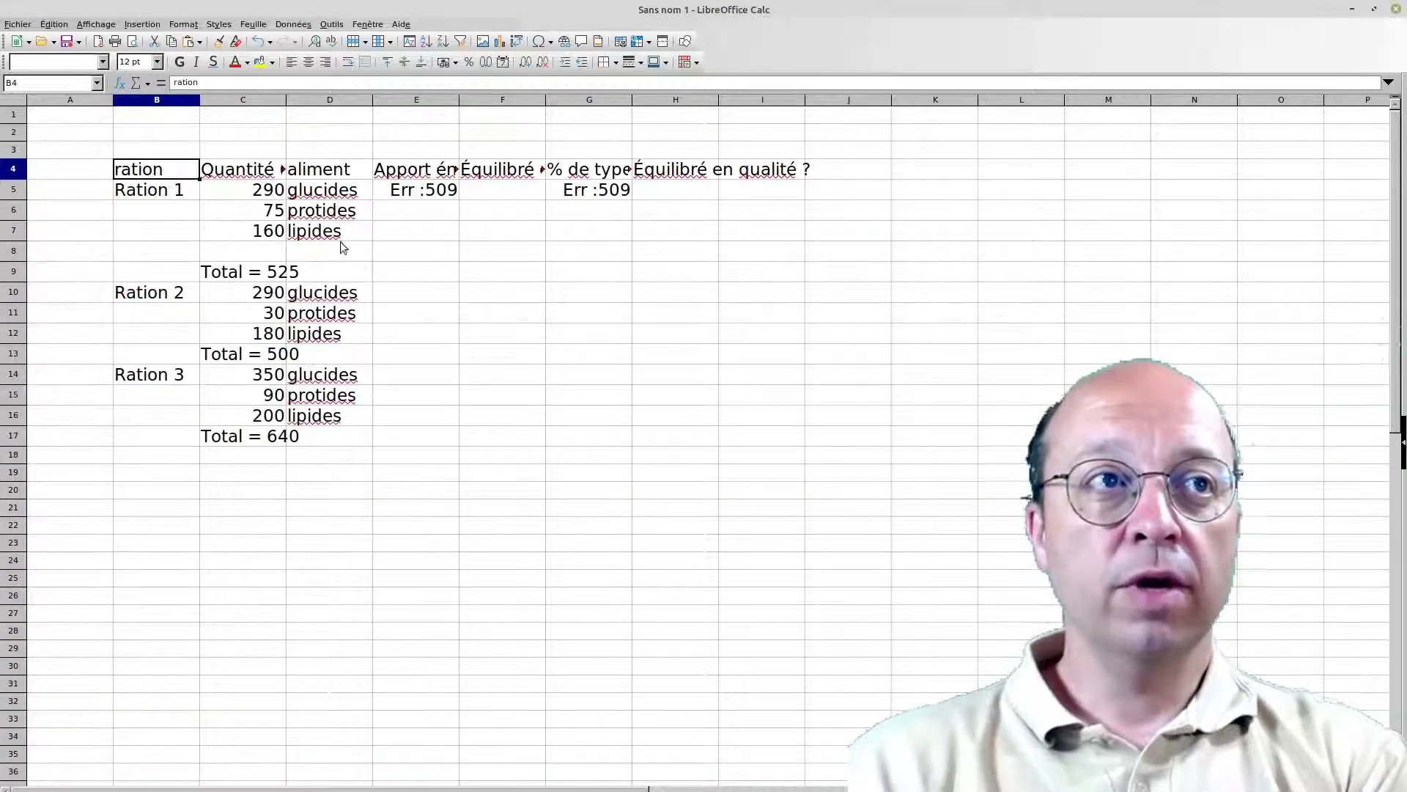
Clear the pasted error cells E5 and G5 in the Ration 1 glucides row
click(516, 286)
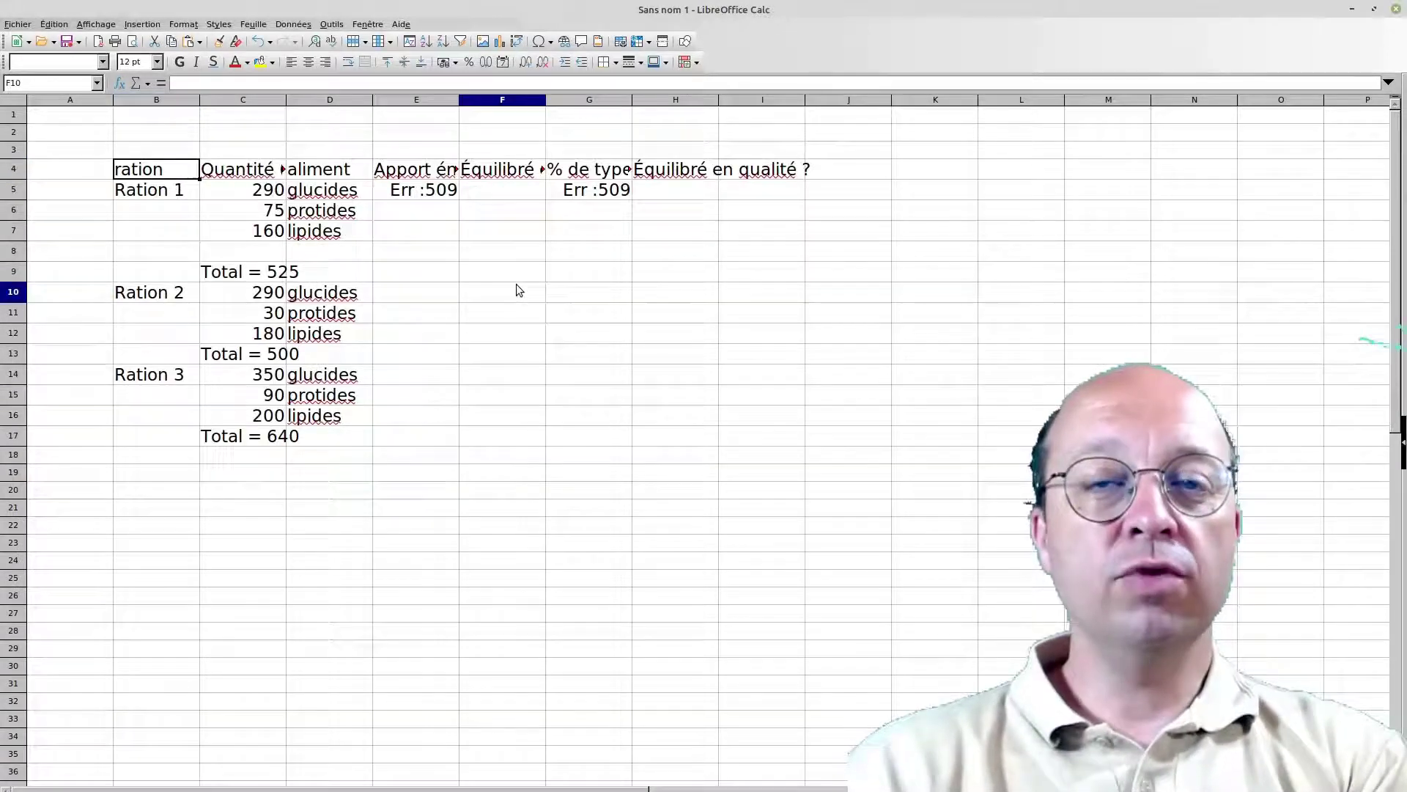
click(423, 196)
key(Delete)
click(588, 194)
key(Delete)
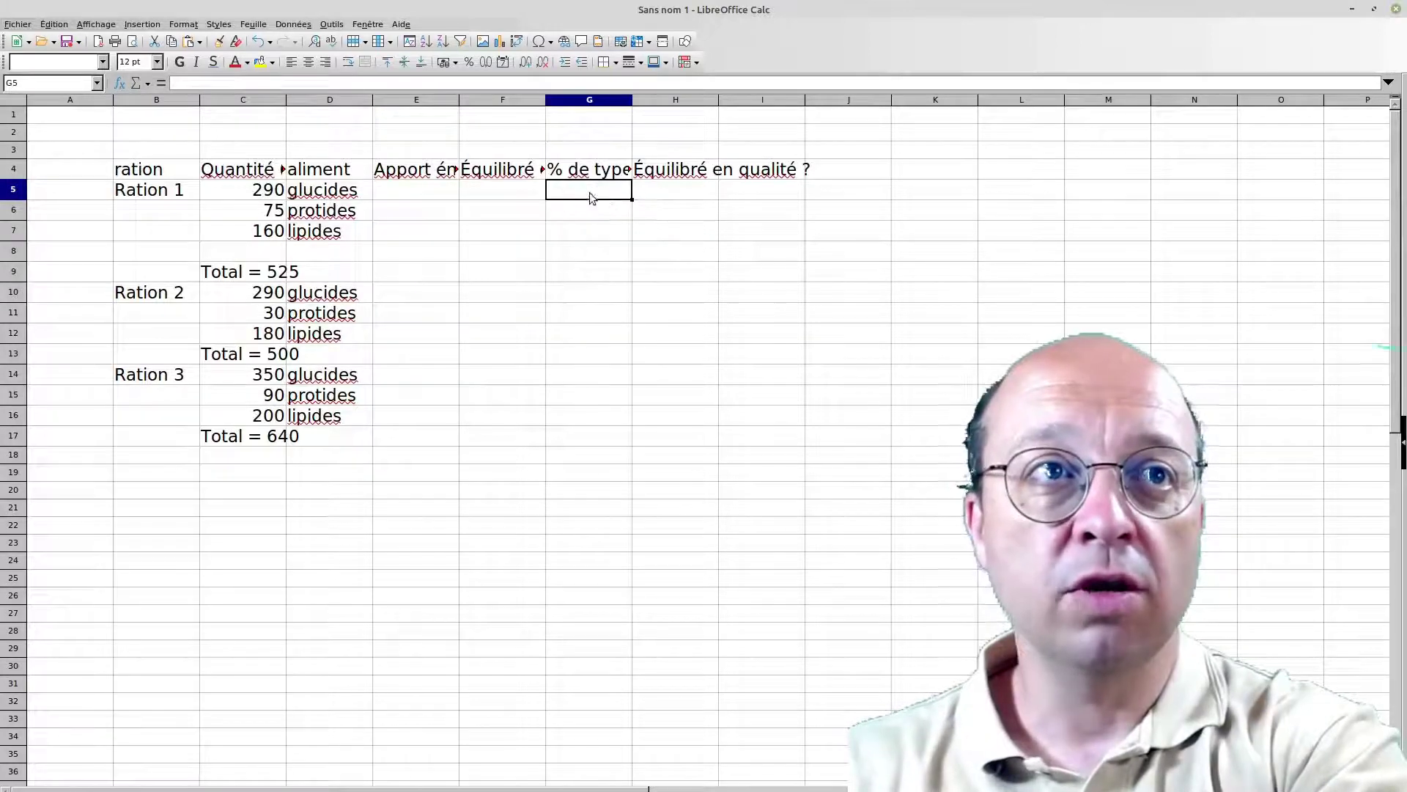
Delete the empty row 8 in the Ration 1 block and select the Ration 1 total in C8
click(15, 253)
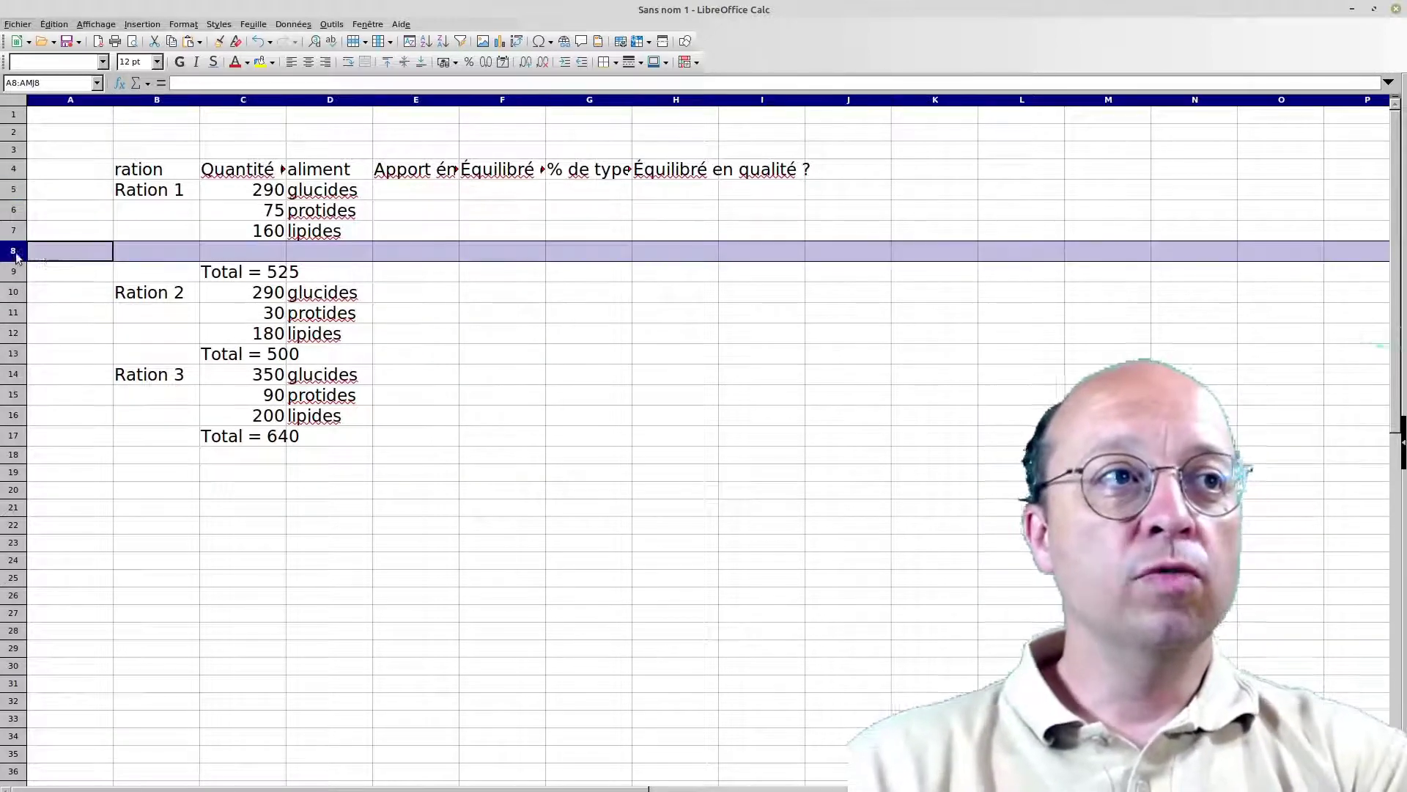
right_click(46, 253)
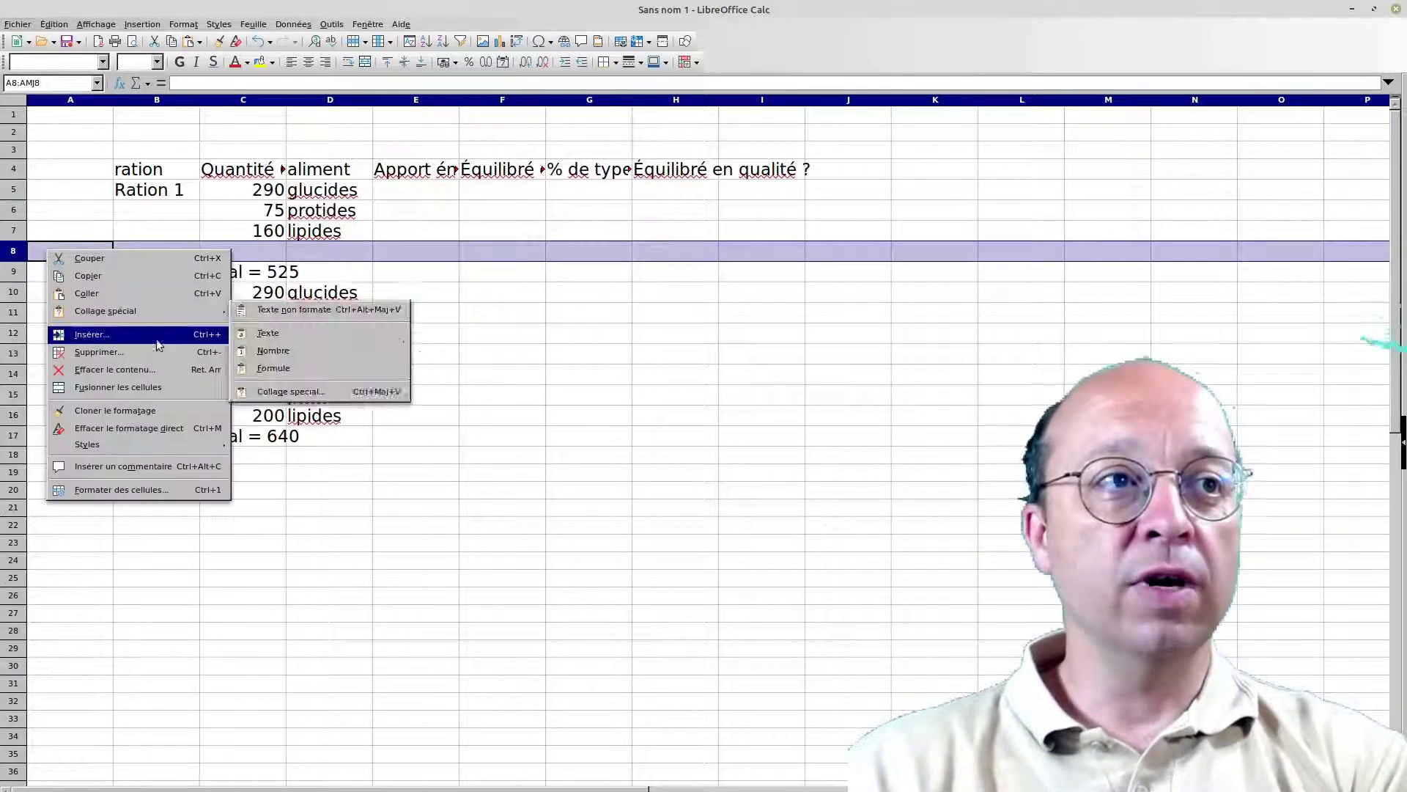
click(155, 347)
click(245, 255)
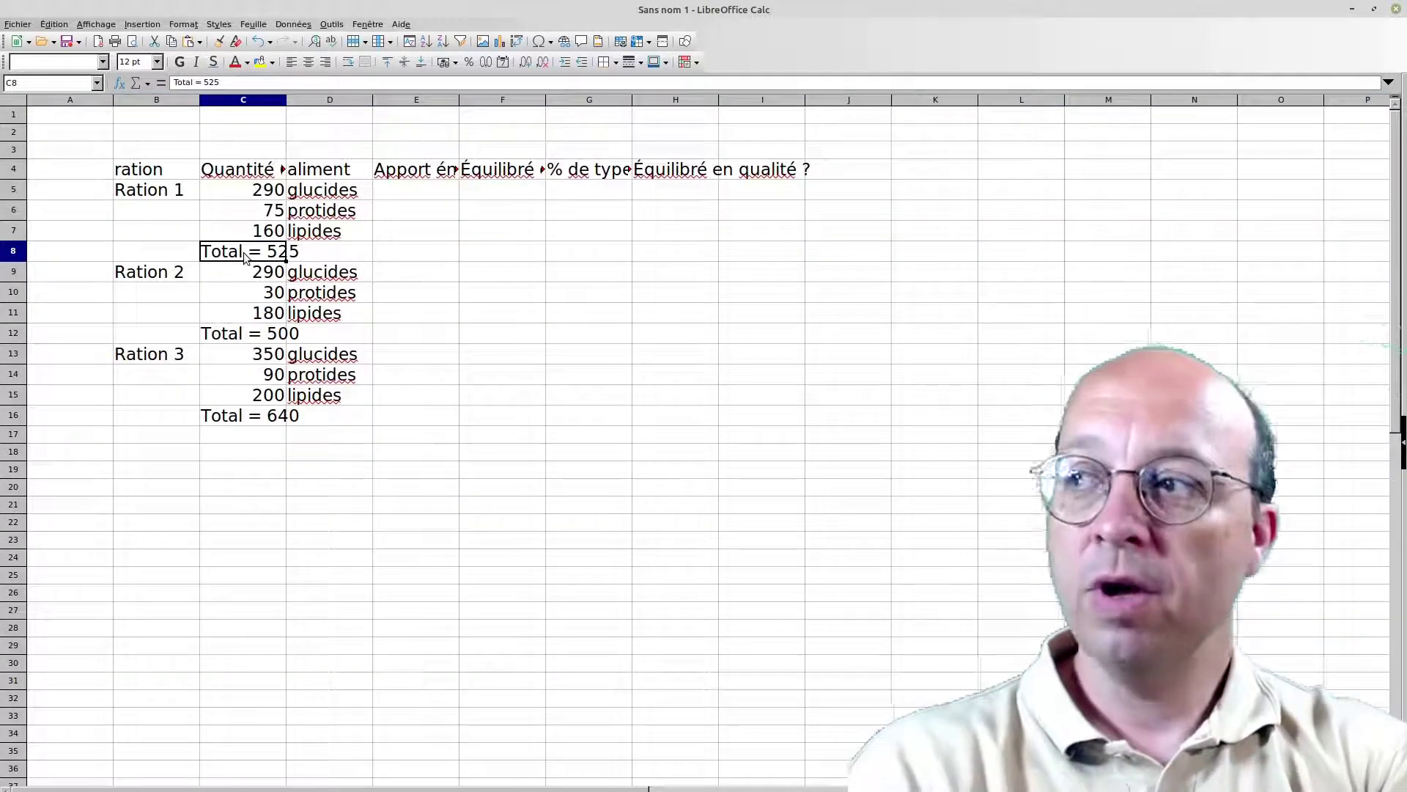
text(=somme()
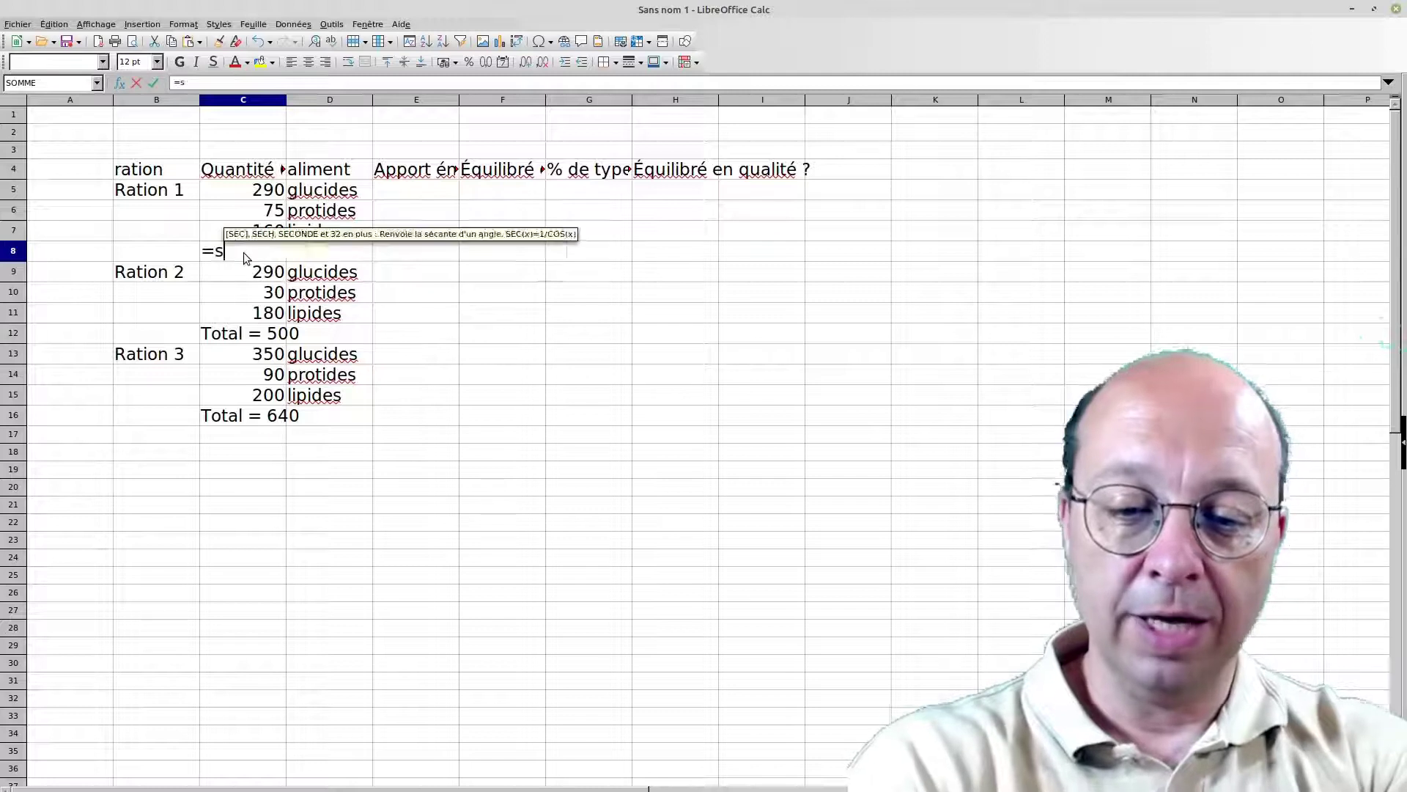
click(248, 253)
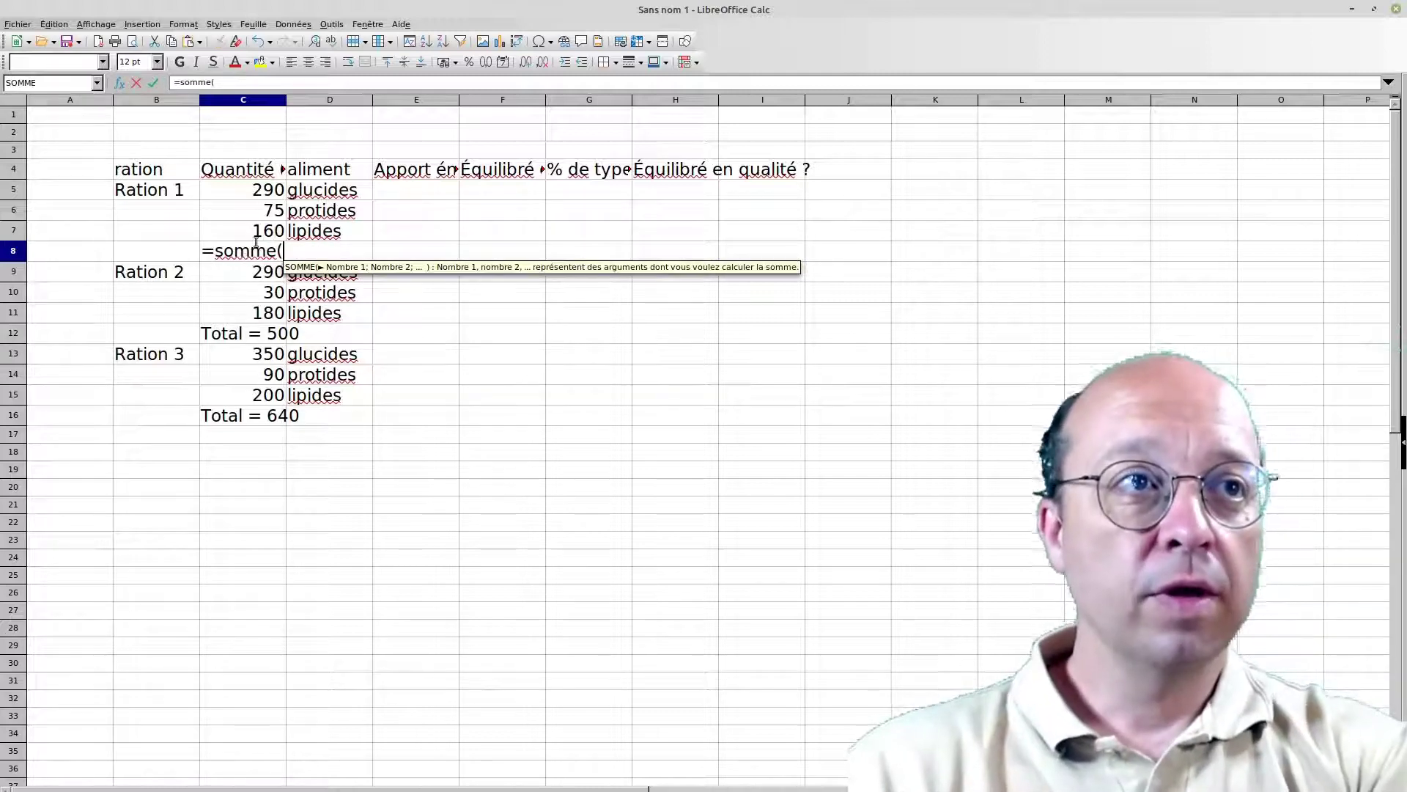
drag(253, 233, 257, 217)
key(Escape)
Replace the Ration 1 total in C8 with a SOMME formula over the quantities C5:C7
text(=somme)
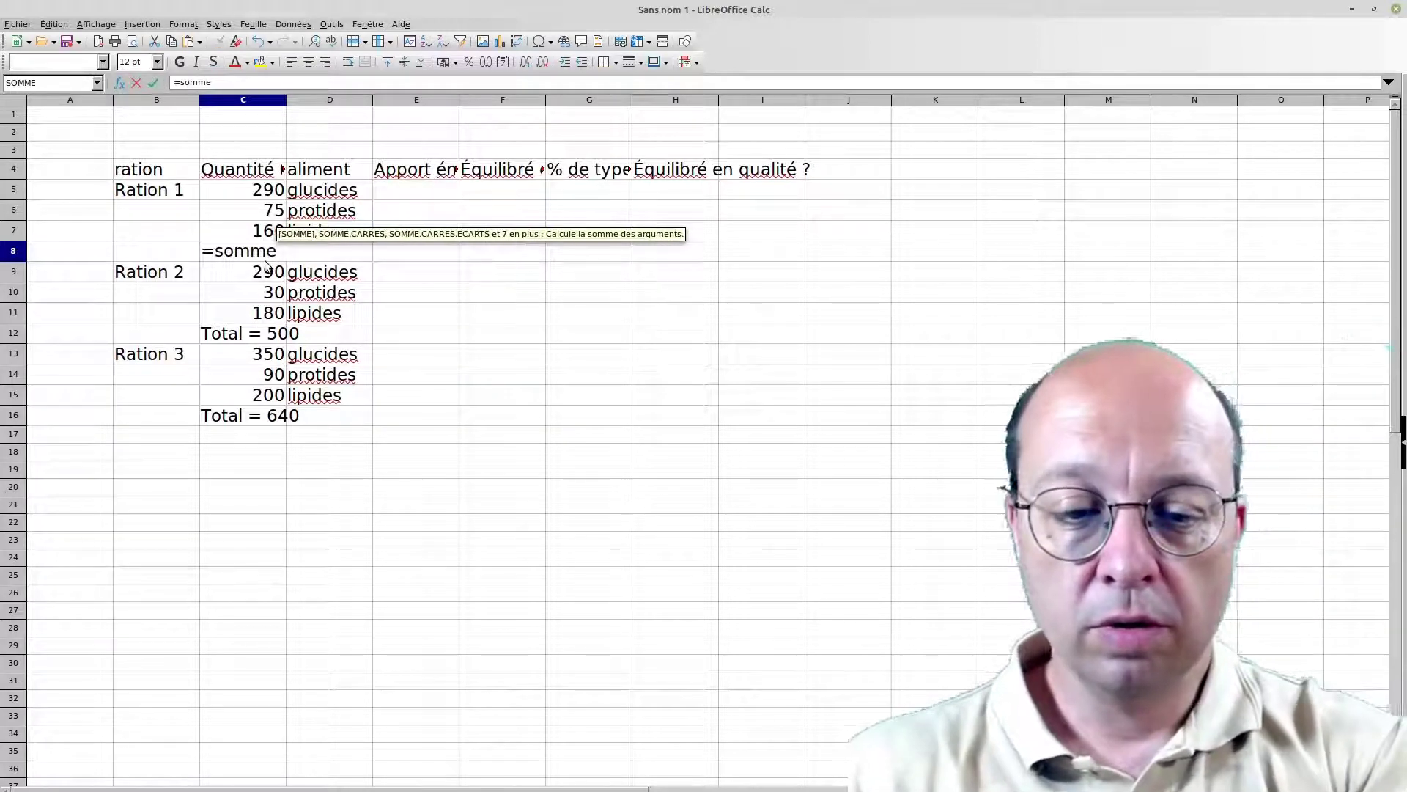
text(()
drag(265, 233, 264, 196)
key(Return)
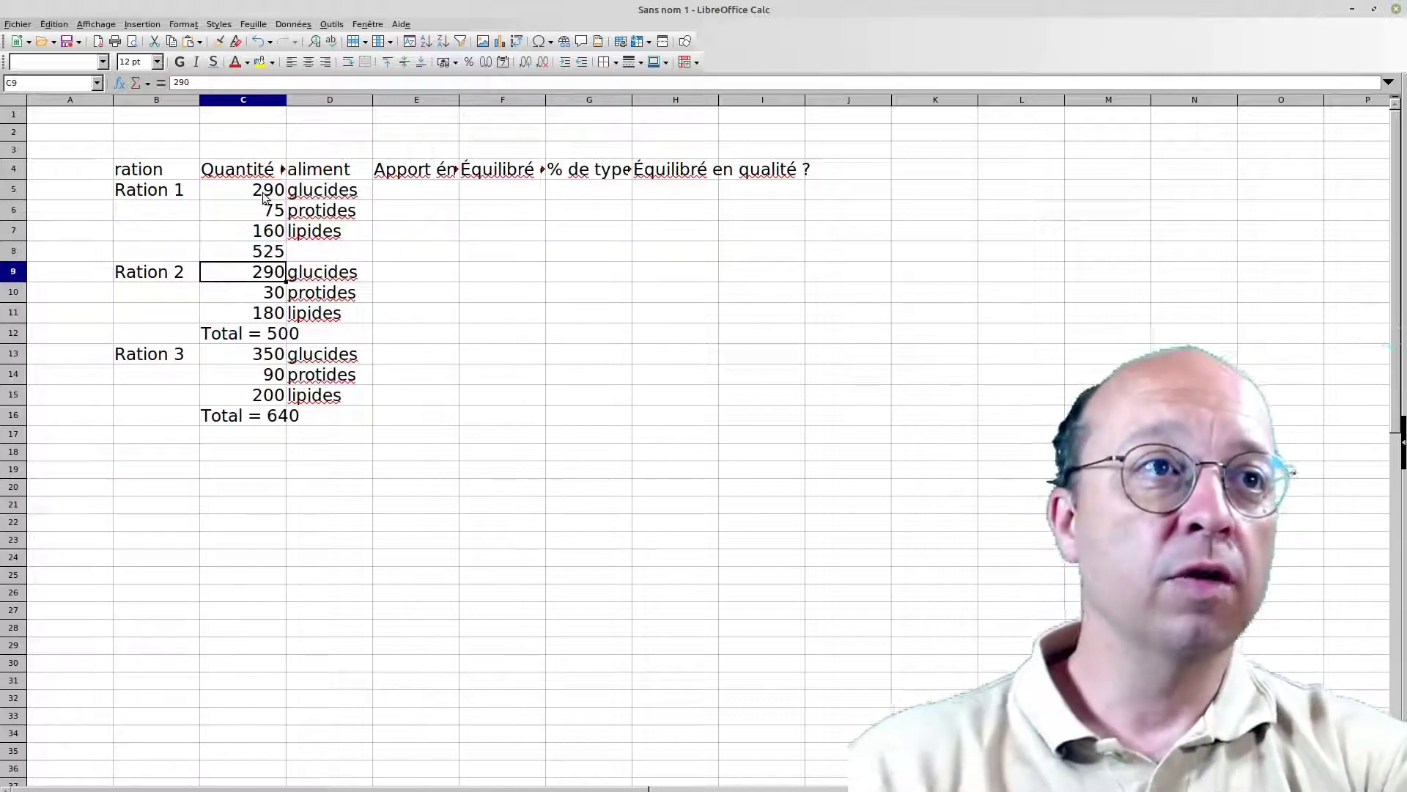
Copy the sum formula from C8 to the Ration 2 and Ration 3 totals in C12 and C16
click(264, 252)
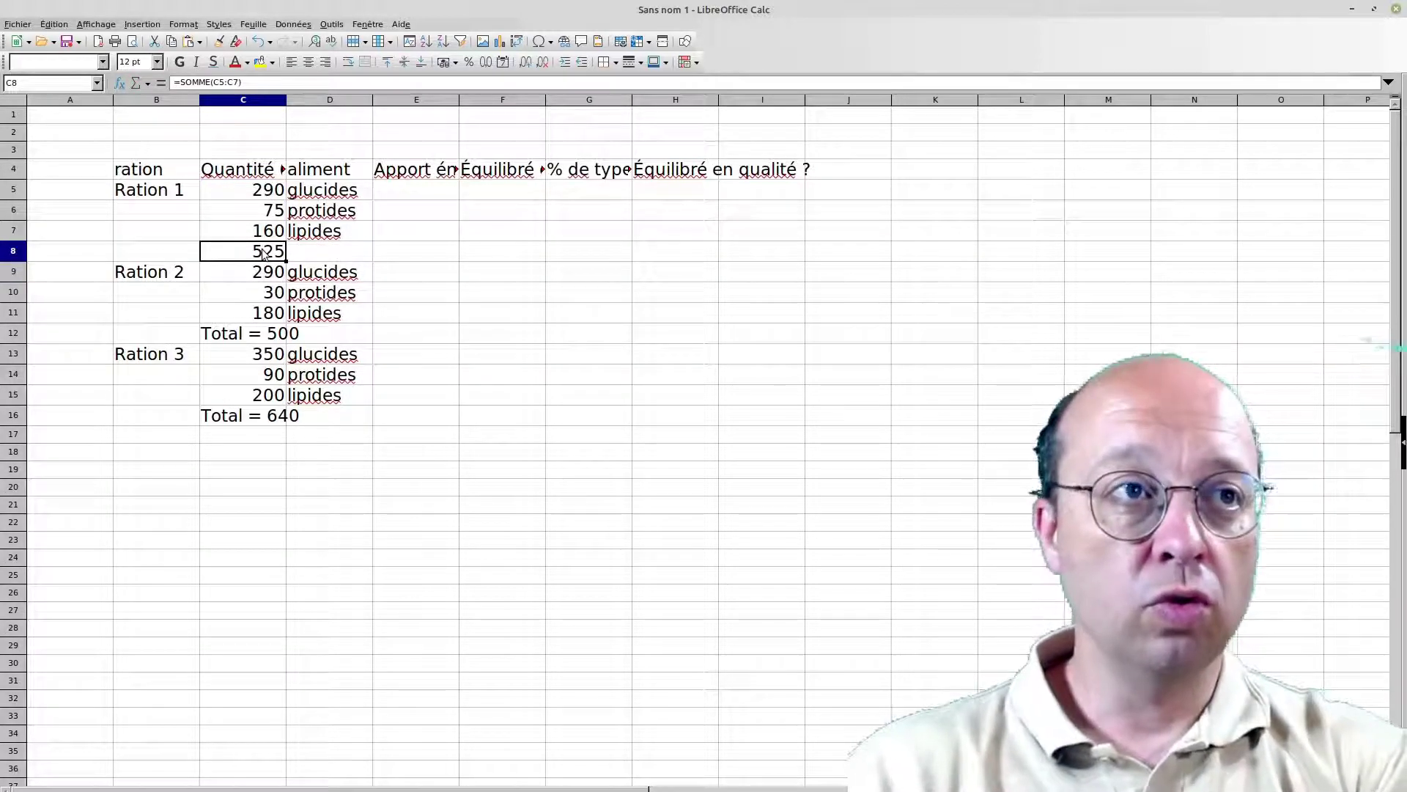
key(ctrl+v)
key(ctrl+z)
click(262, 252)
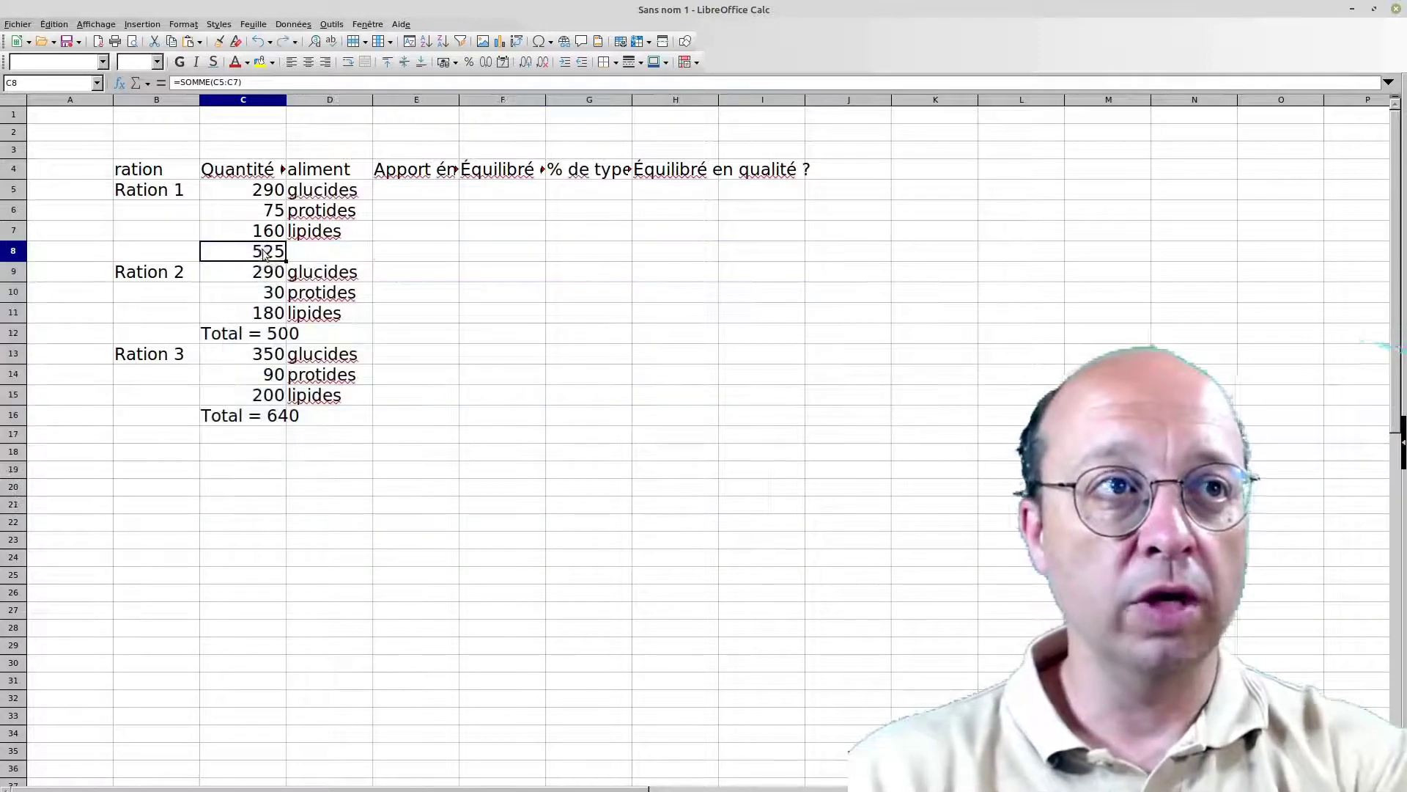
key(ctrl+c)
click(260, 337)
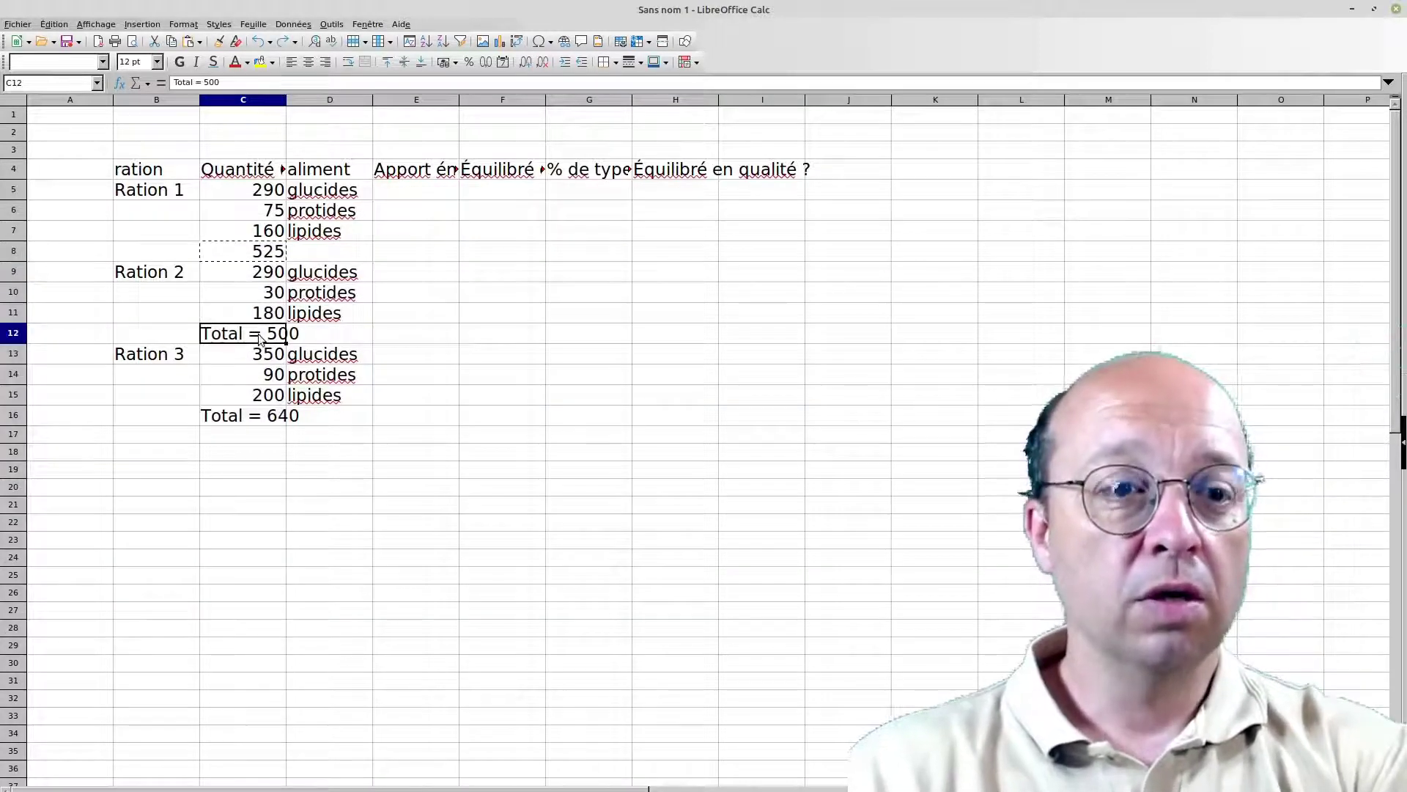
key(ctrl+v)
click(282, 421)
key(ctrl+v)
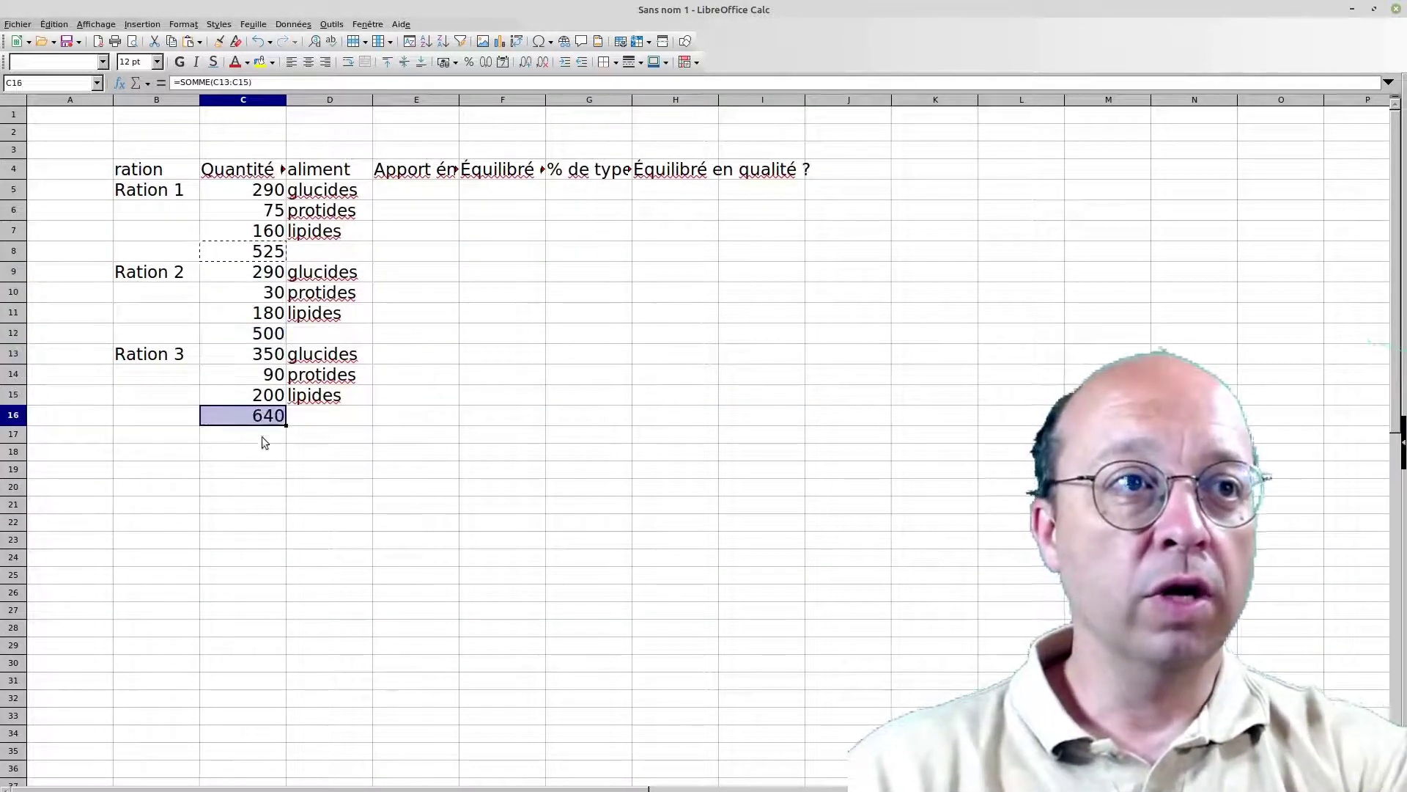
Label the Ration 1 sum with TOTAL in D8 and copy that label to D12 and D16
click(327, 252)
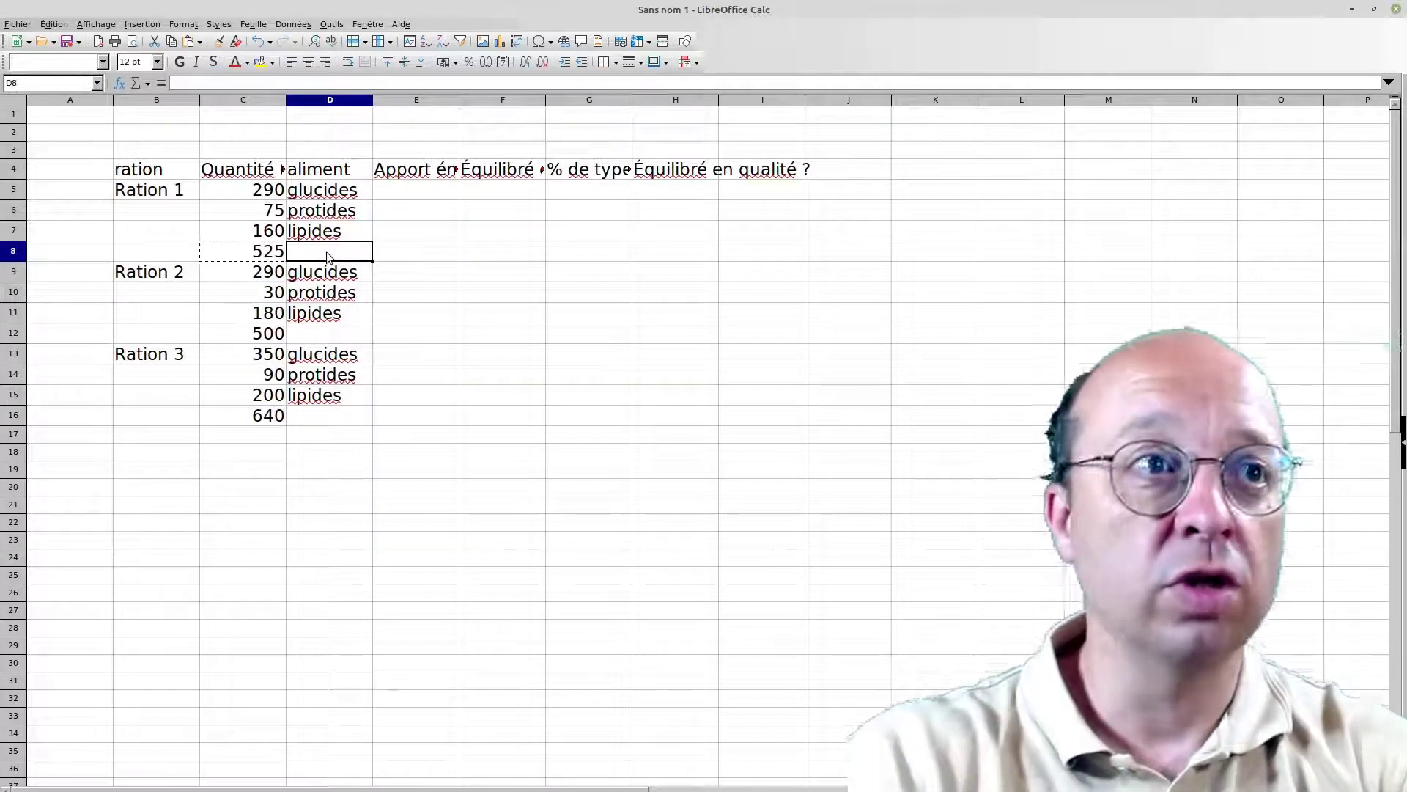
text(TOTAL)
key(Return)
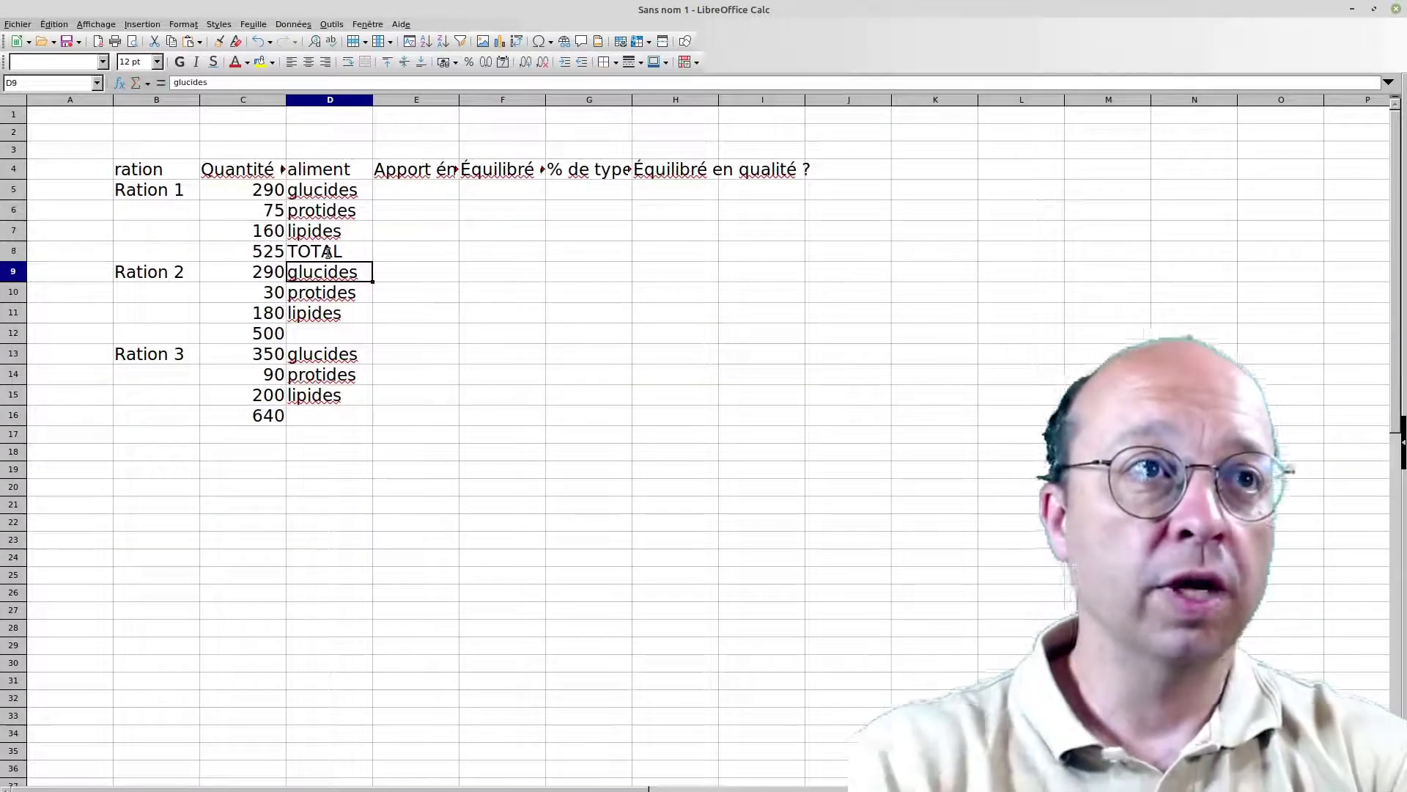
click(327, 254)
key(ctrl+c)
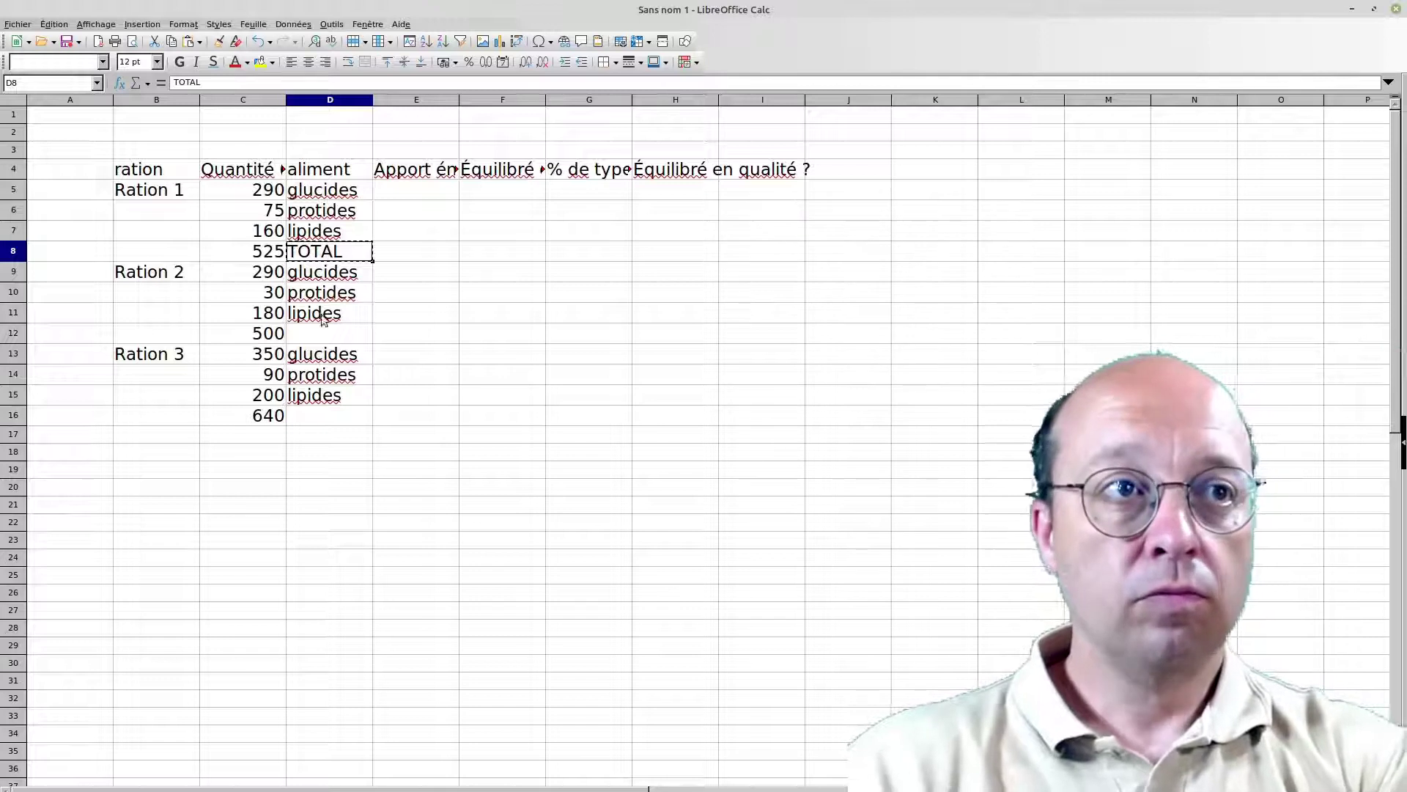
click(331, 336)
key(ctrl+v)
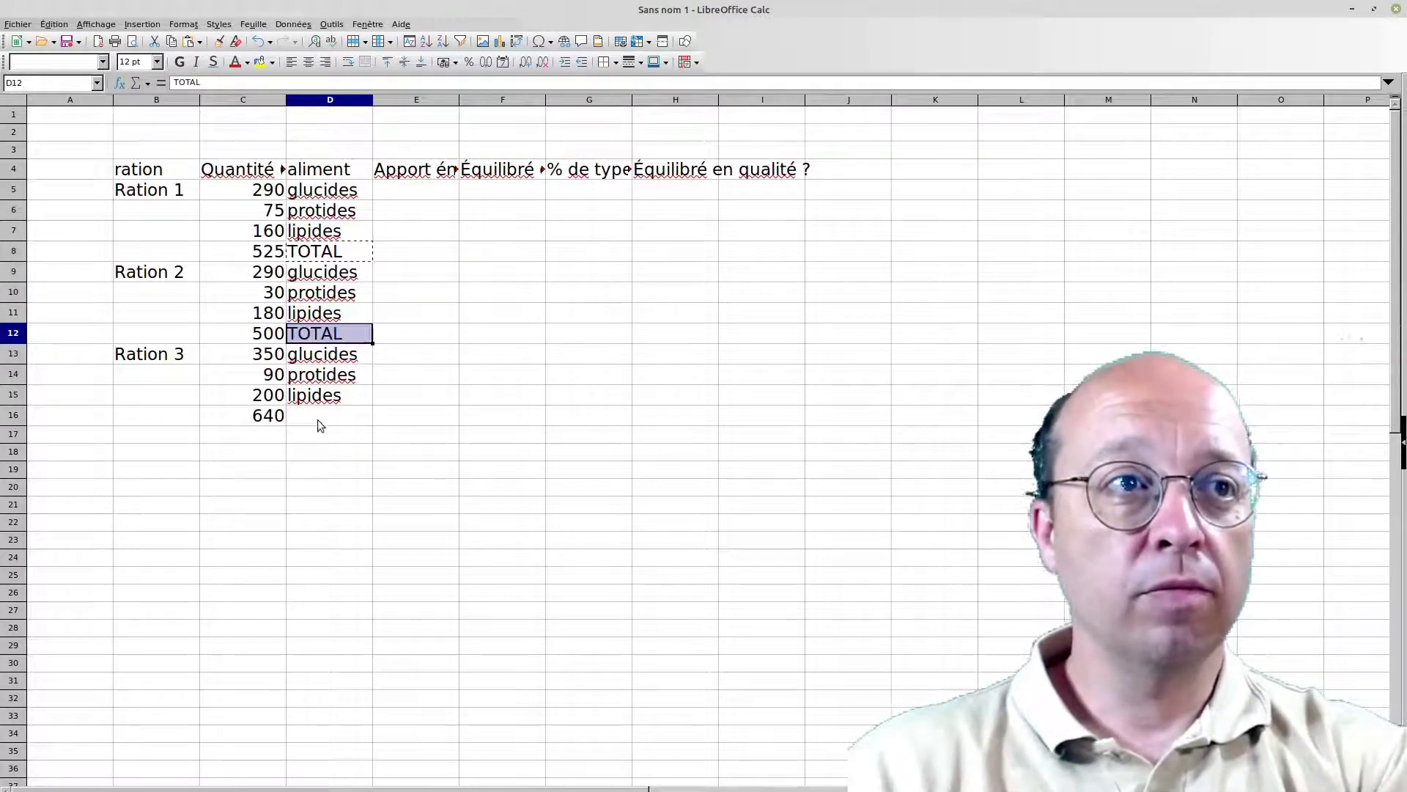
click(318, 416)
key(ctrl+v)
Widen the Apport énergétique column to fit its heading and select the Ration 1 glucides quantity in C5
click(444, 189)
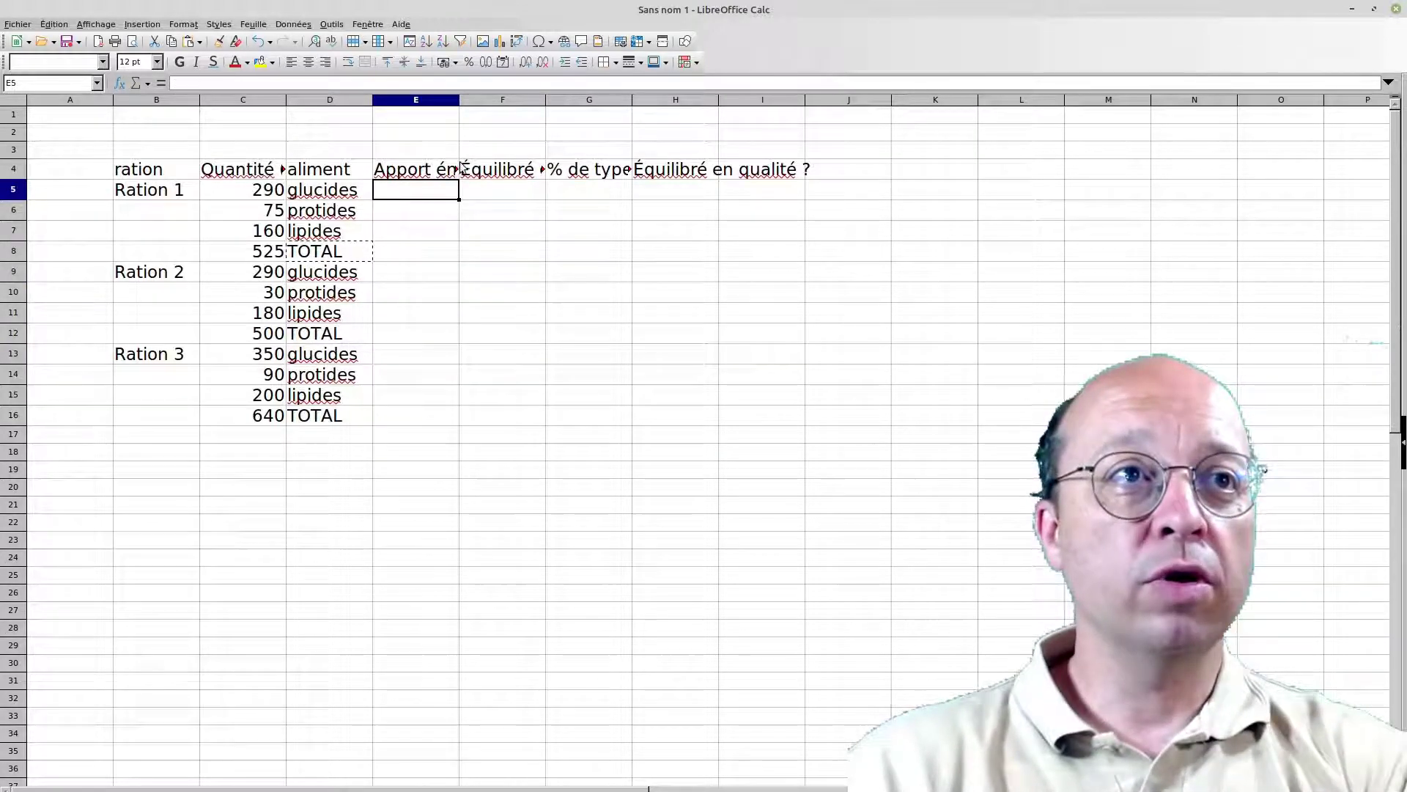
drag(459, 102, 537, 105)
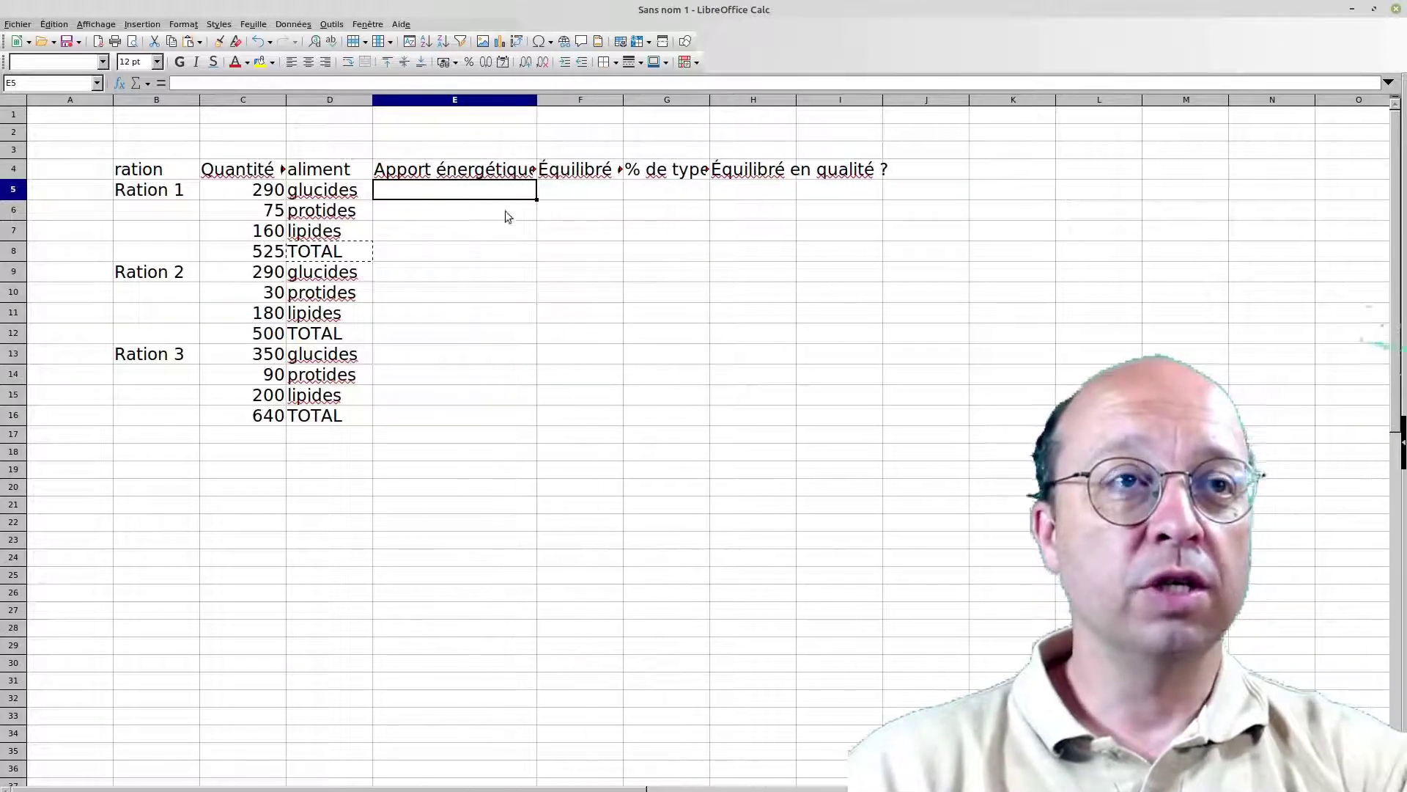
click(272, 196)
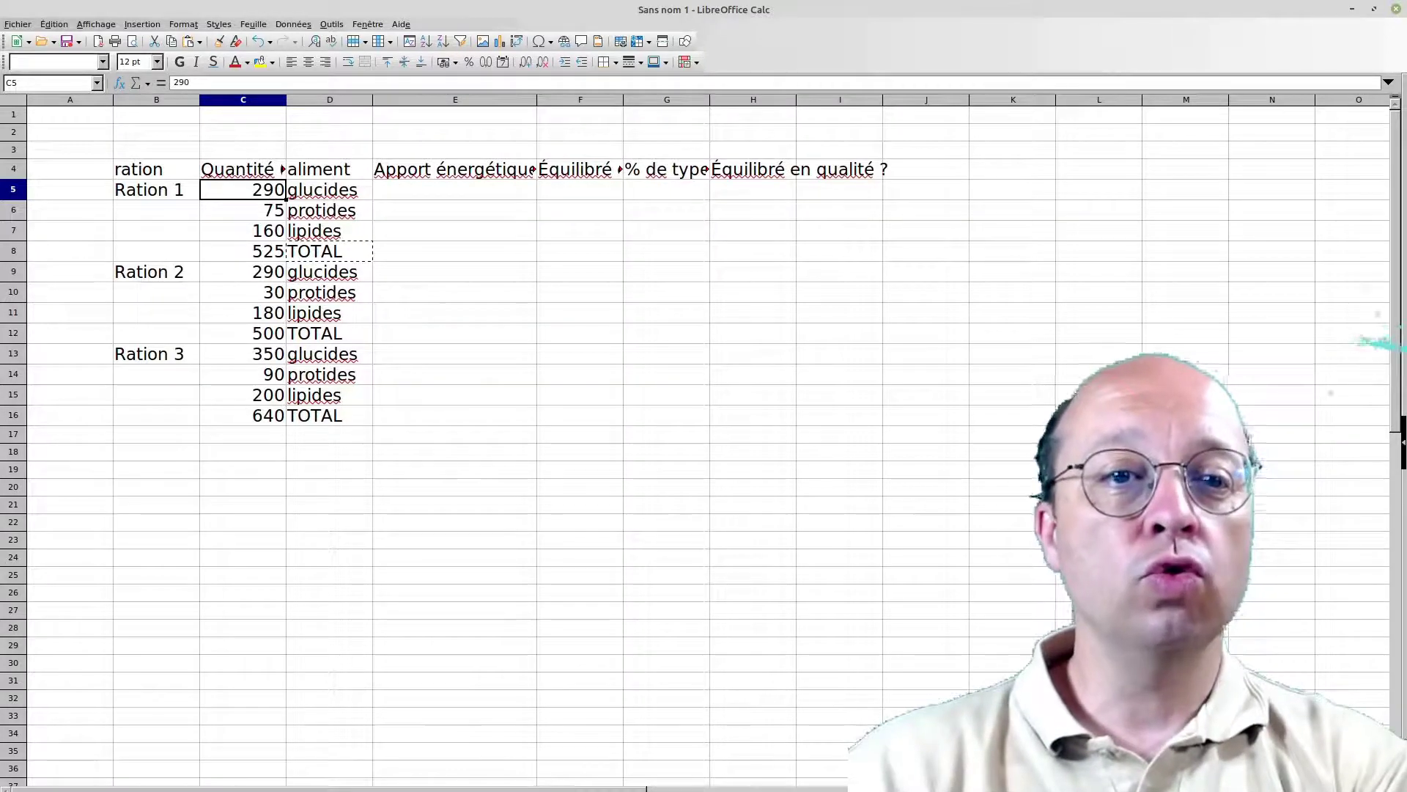
Switch to the SC02L0203.pdf worksheet, examine the energy per gram of each nutrient in Document 2, and return to the spreadsheet
key(alt+Tab)
scroll(791, 402, up, 5)
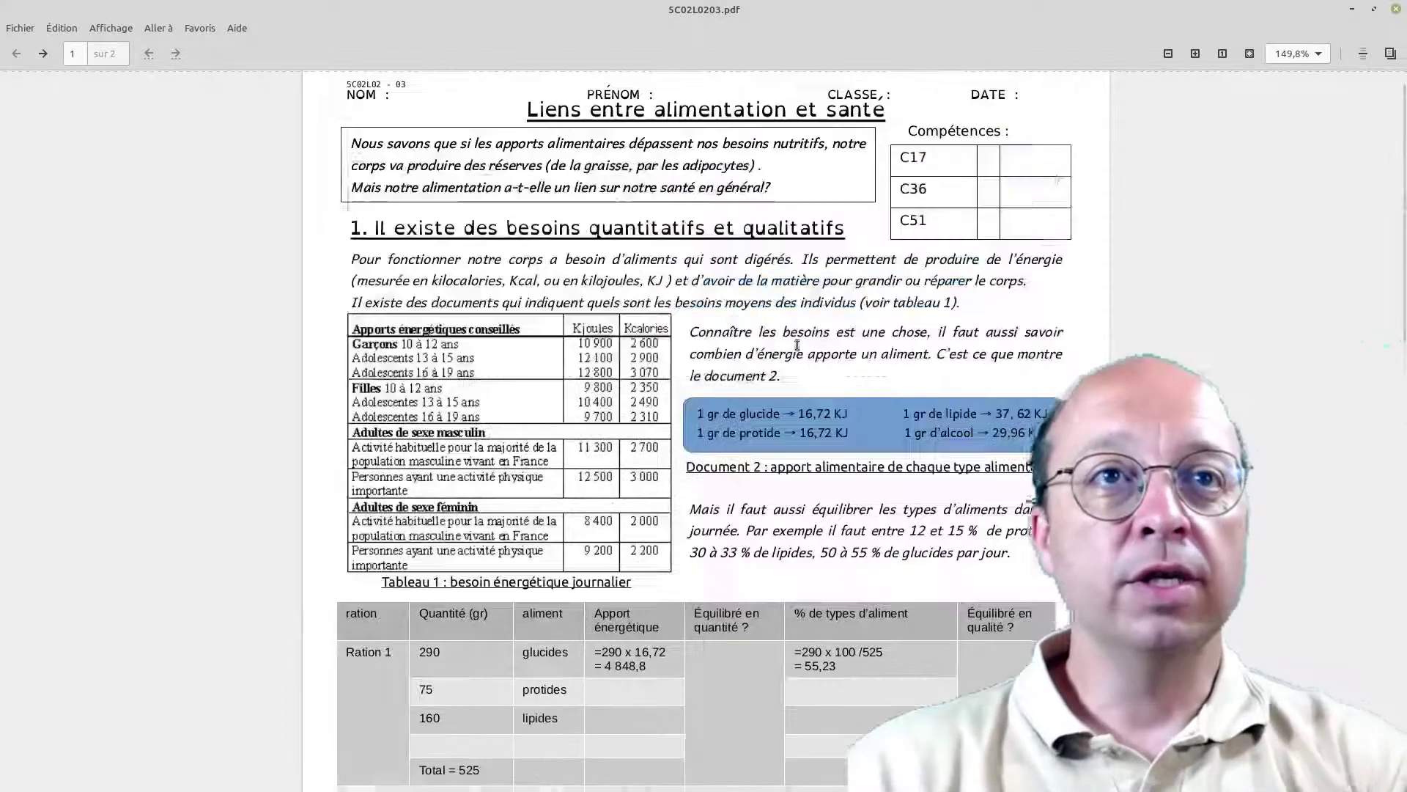
scroll(652, 381, down, 1)
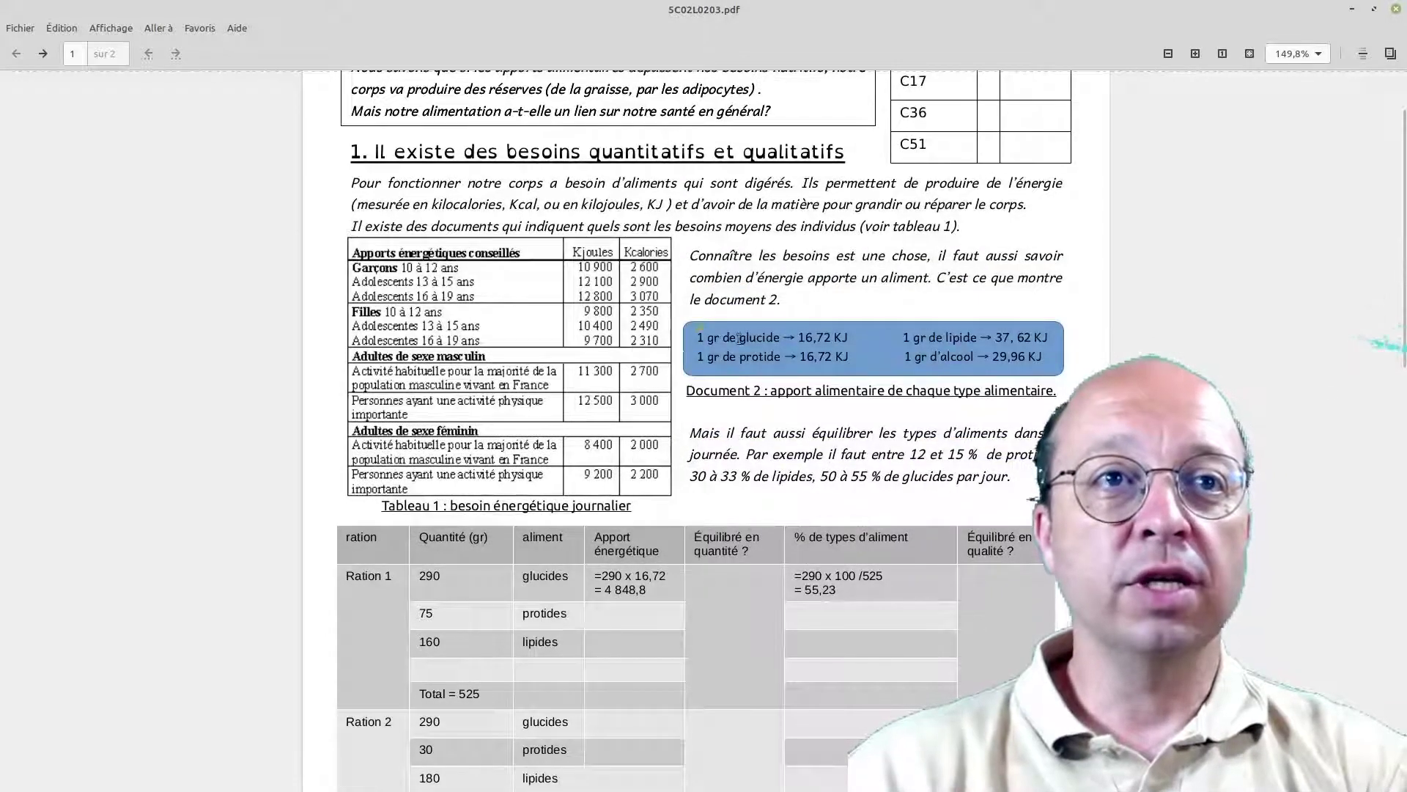
drag(739, 338, 989, 354)
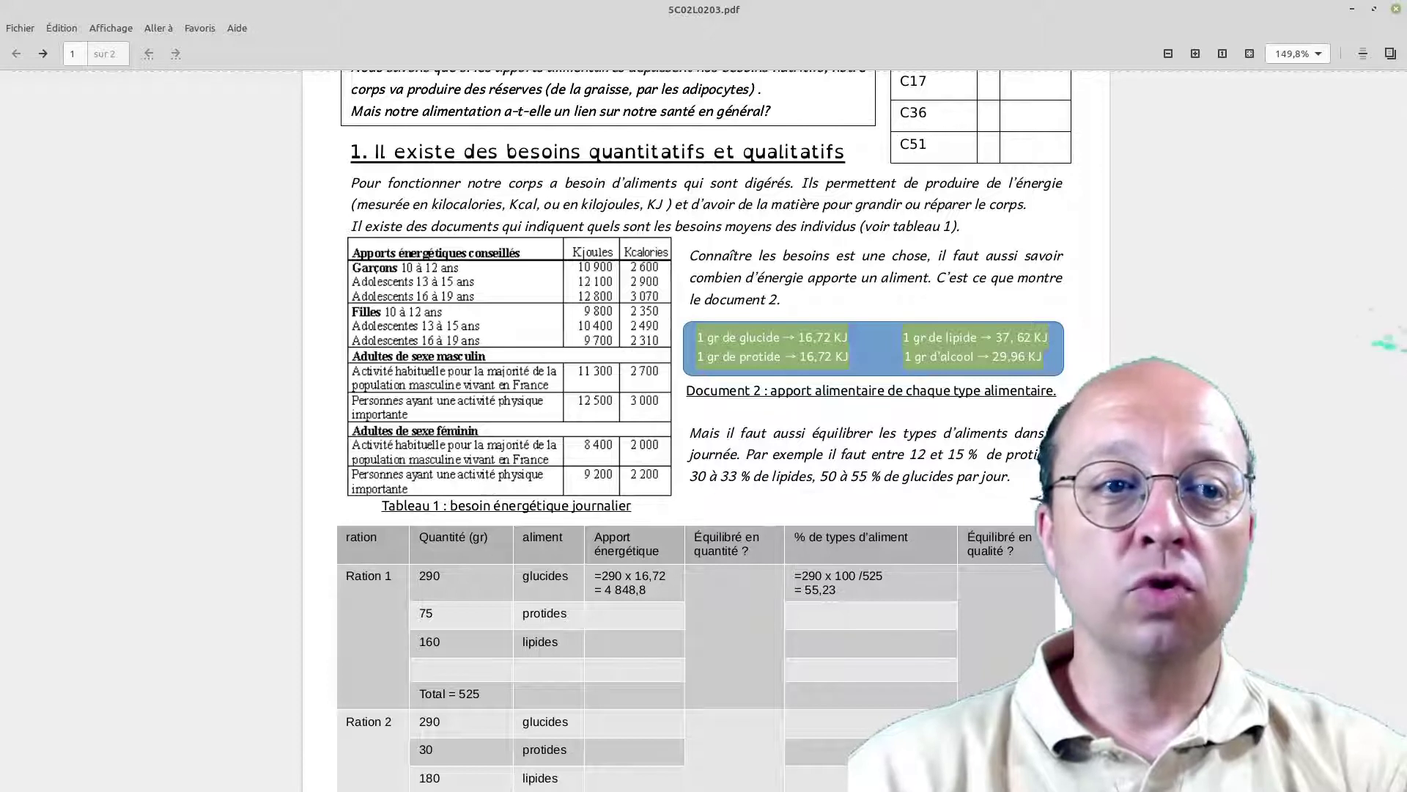
key(alt+Tab)
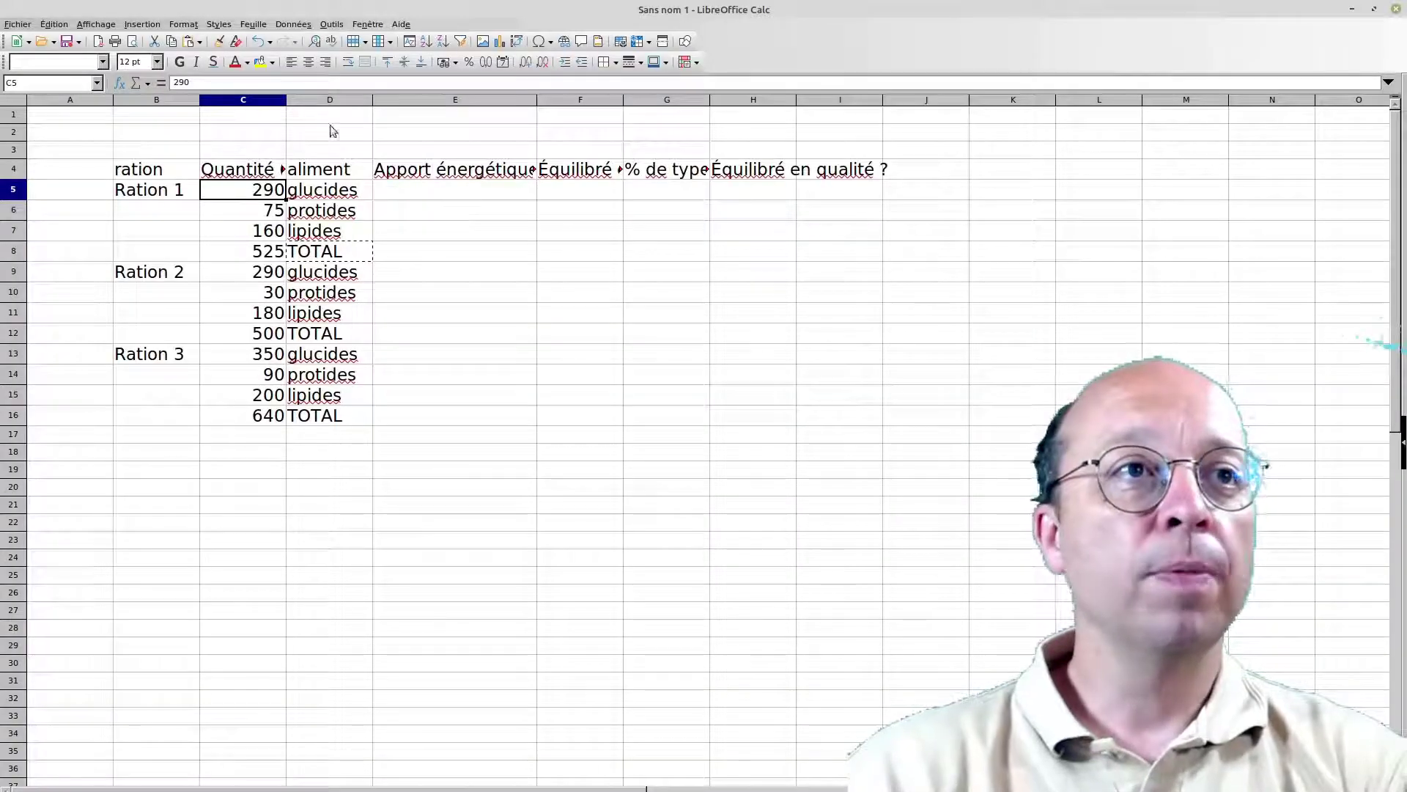
Enter the label glucide in C1 and its energy value 16,72 in D1, ending on cell E1
click(209, 116)
text(glucide)
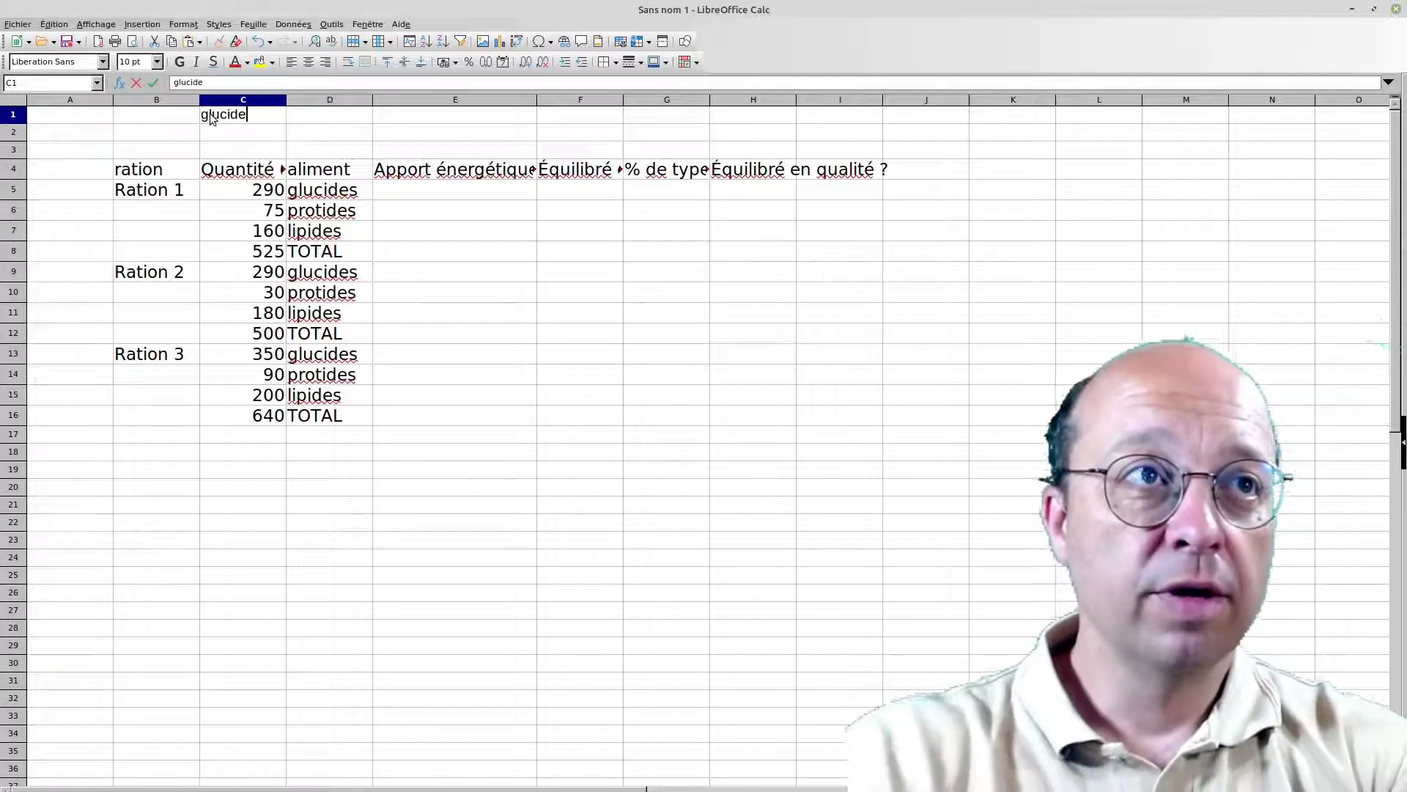
key(Tab)
text(16)
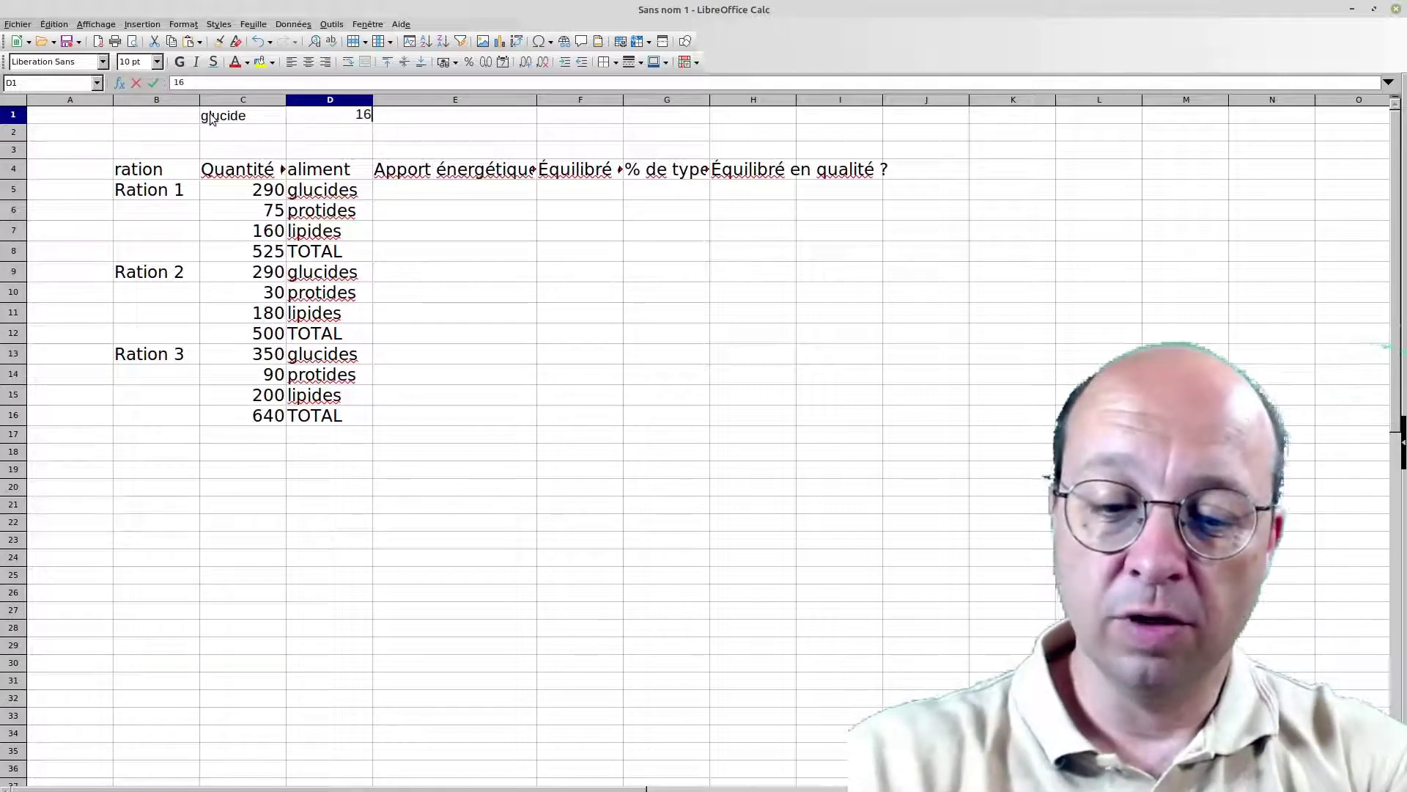
text(,72)
key(Return)
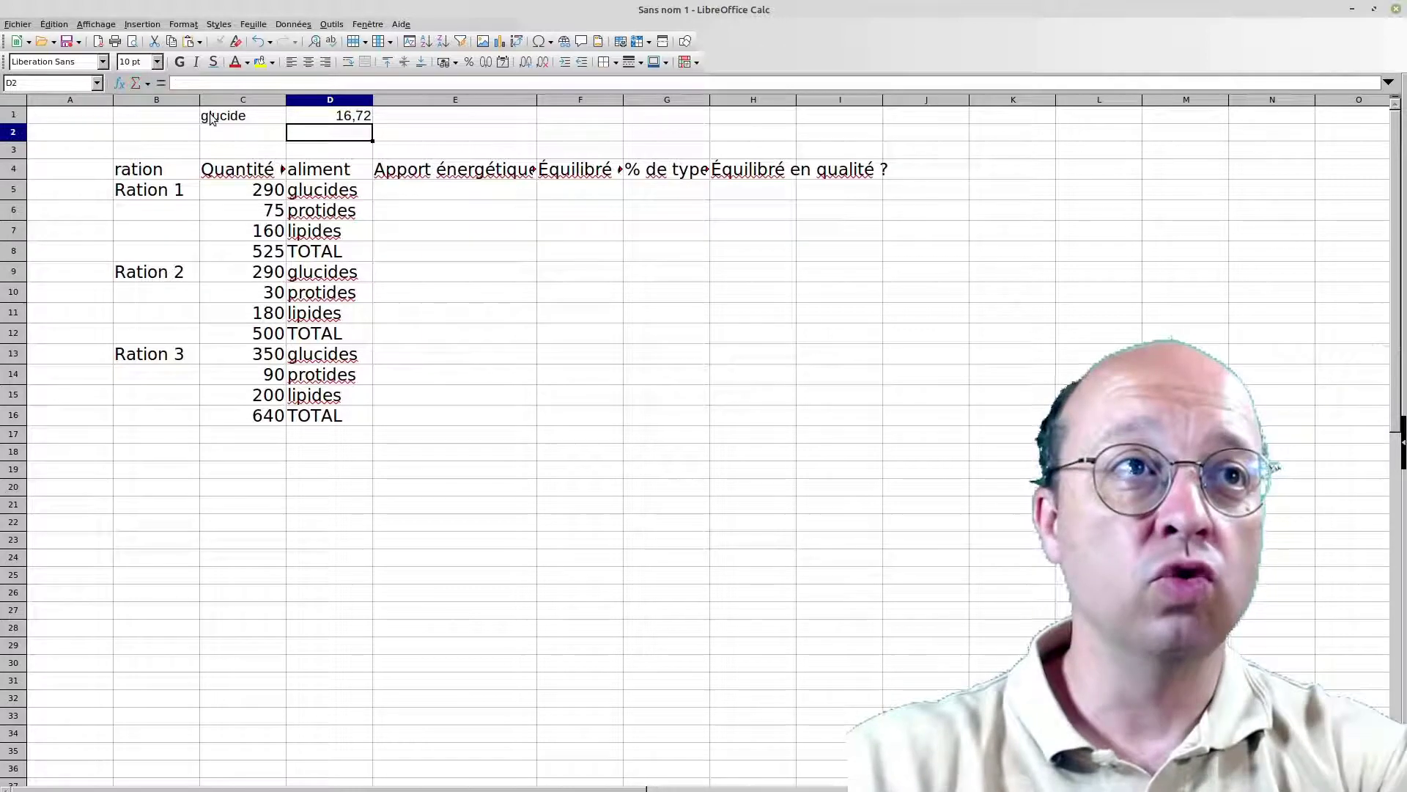
key(Up)
key(Right)
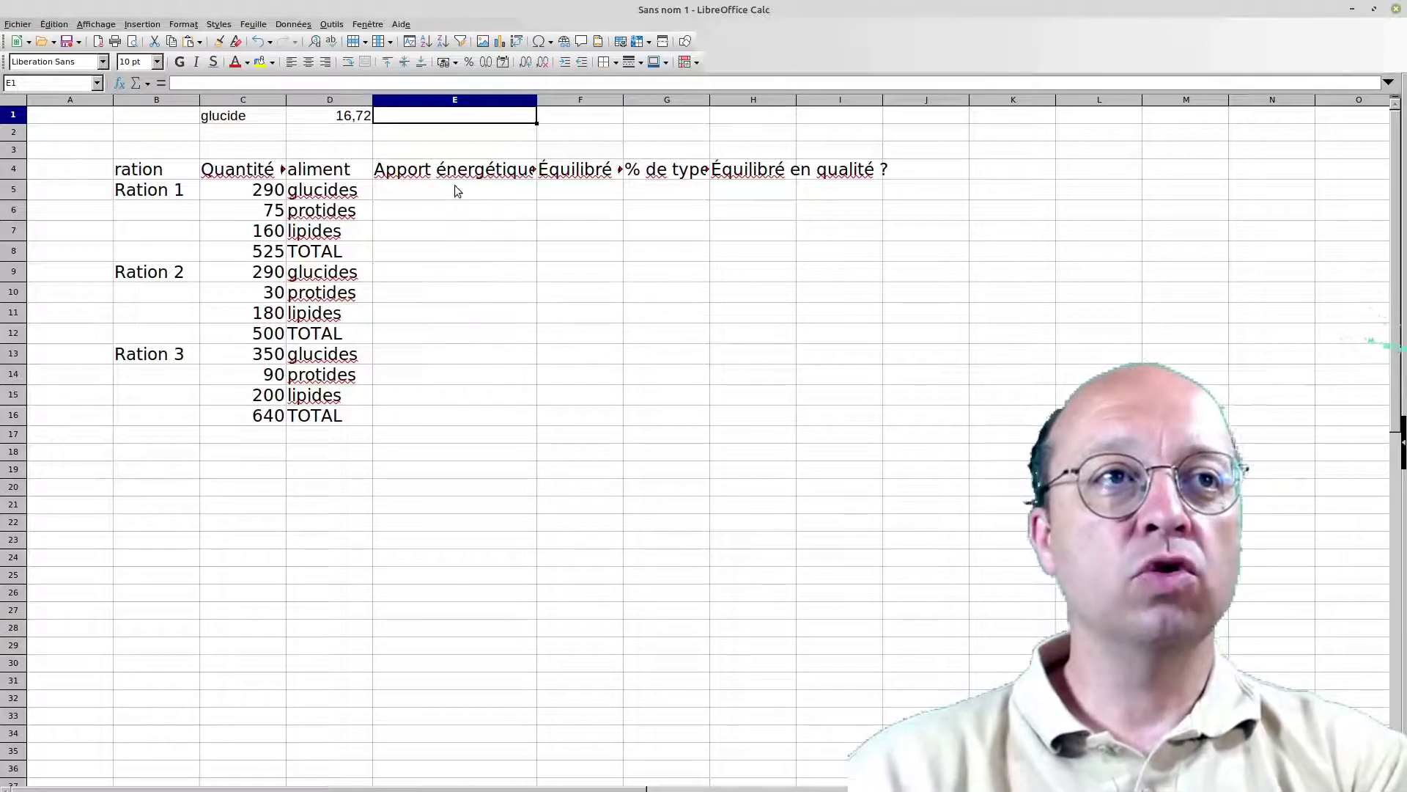
Name the glucide energy value cell D1 nrjglucide and reselect the cell to check its name
click(354, 118)
right_click(354, 119)
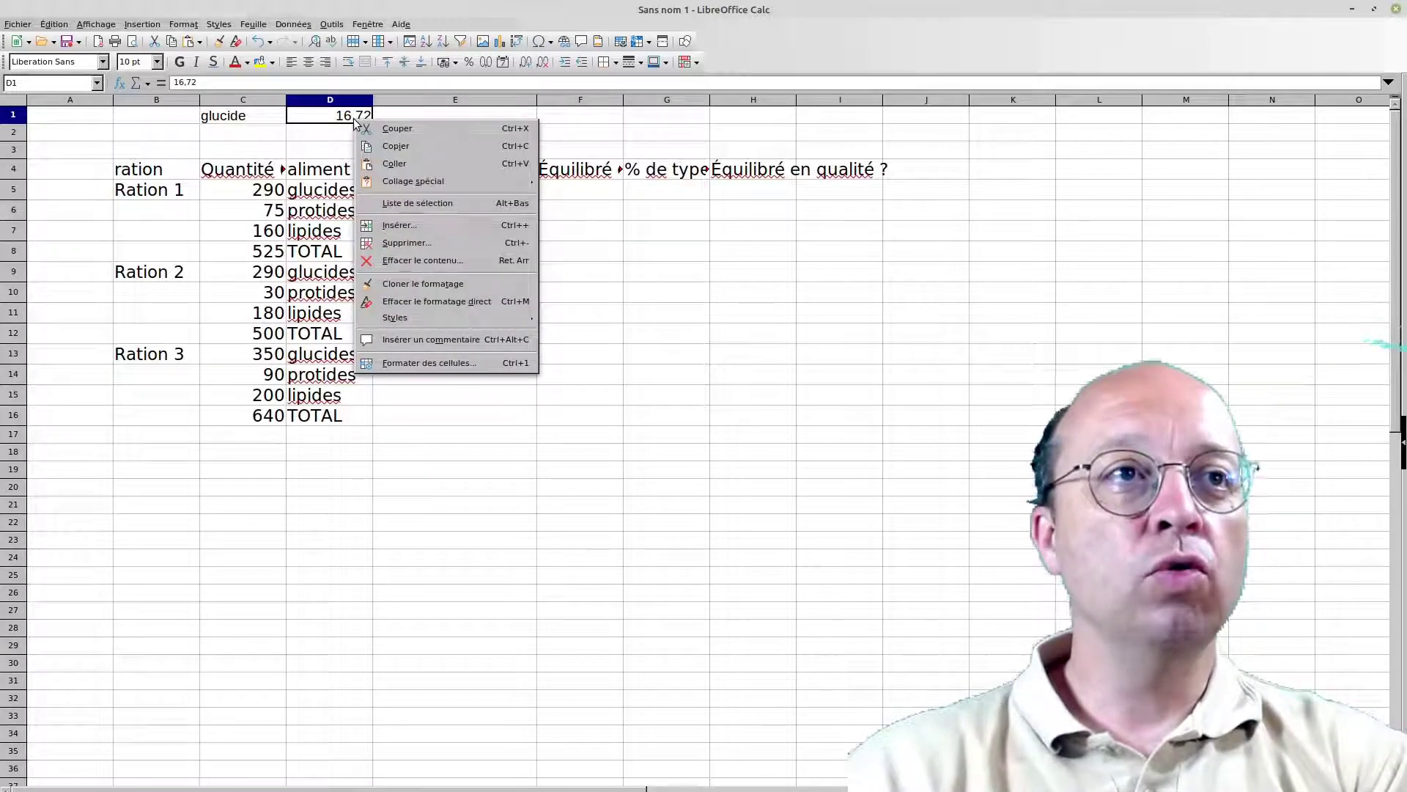
click(37, 82)
click(37, 82)
text(nrjglucide)
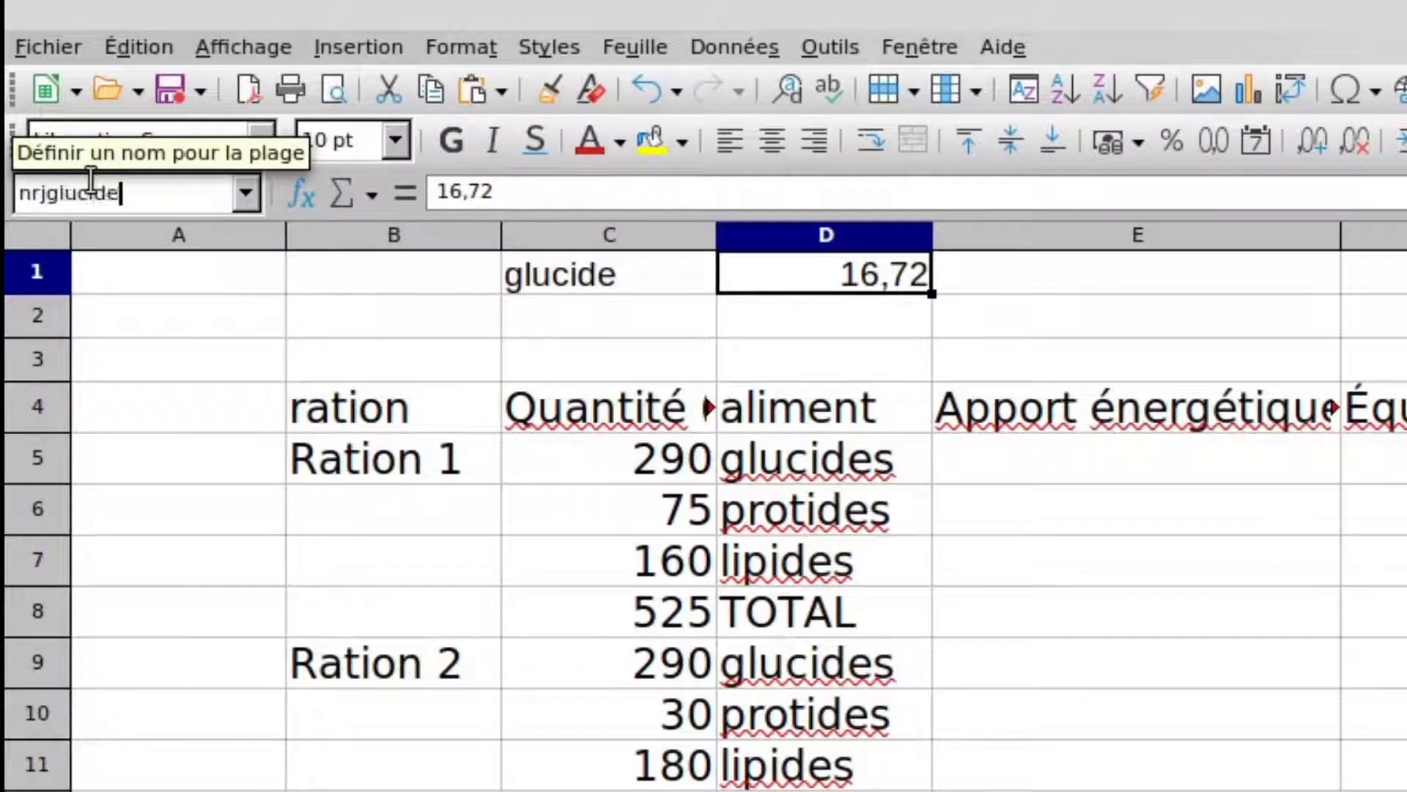
key(Return)
click(949, 359)
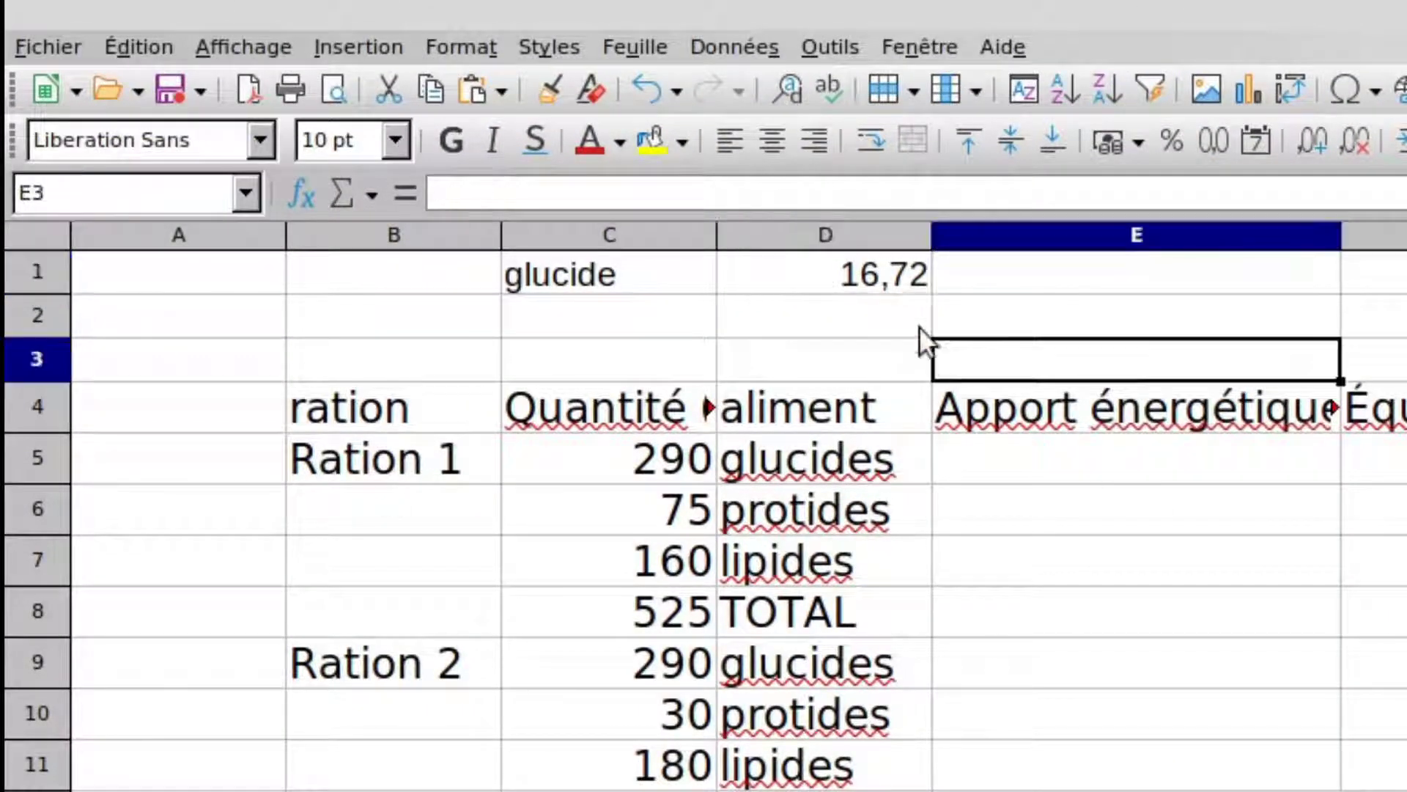
click(903, 284)
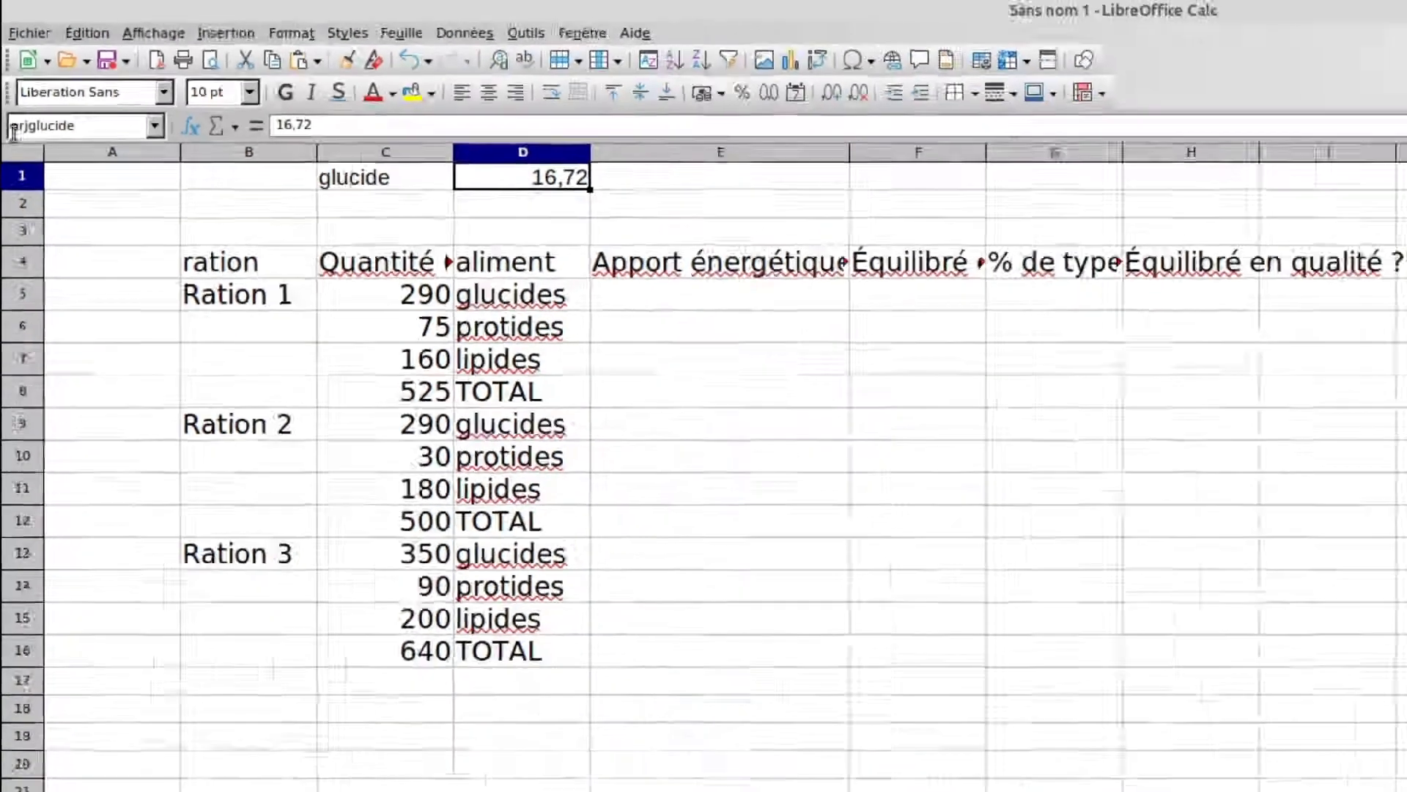
click(13, 131)
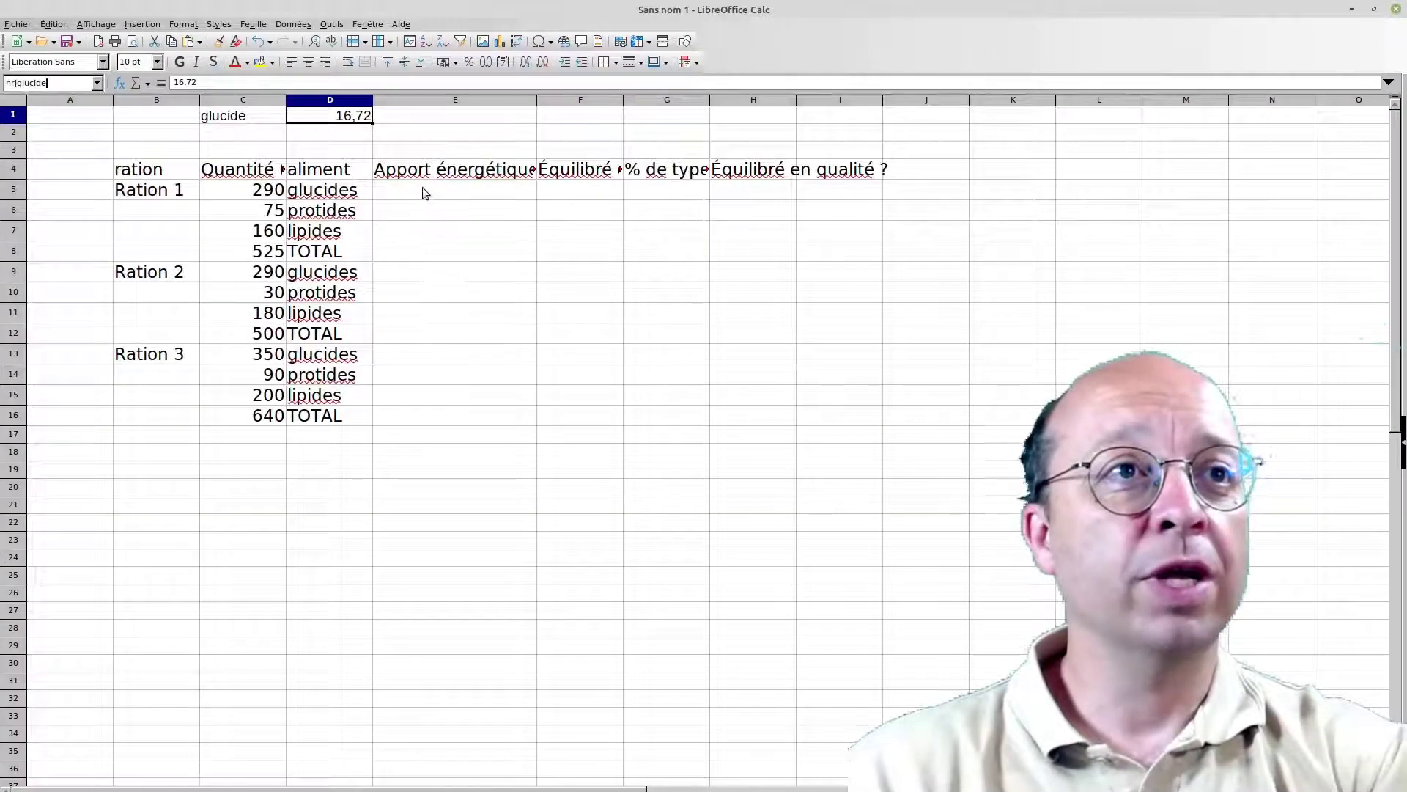
Calculate the Ration 1 glucides energy intake in E5 with the formula =C5*nrjglucide
click(424, 192)
text(=)
click(272, 198)
text(*)
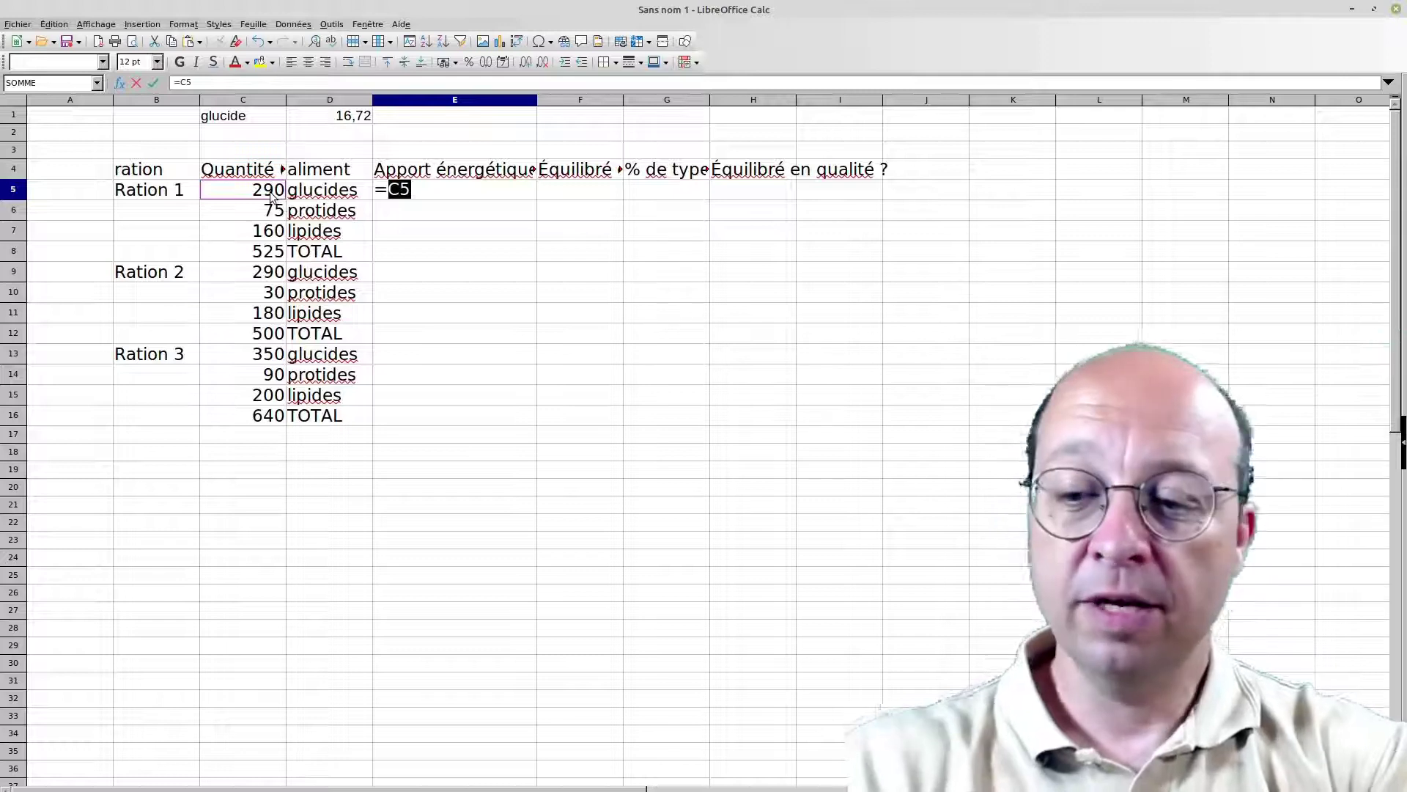
text(nrj)
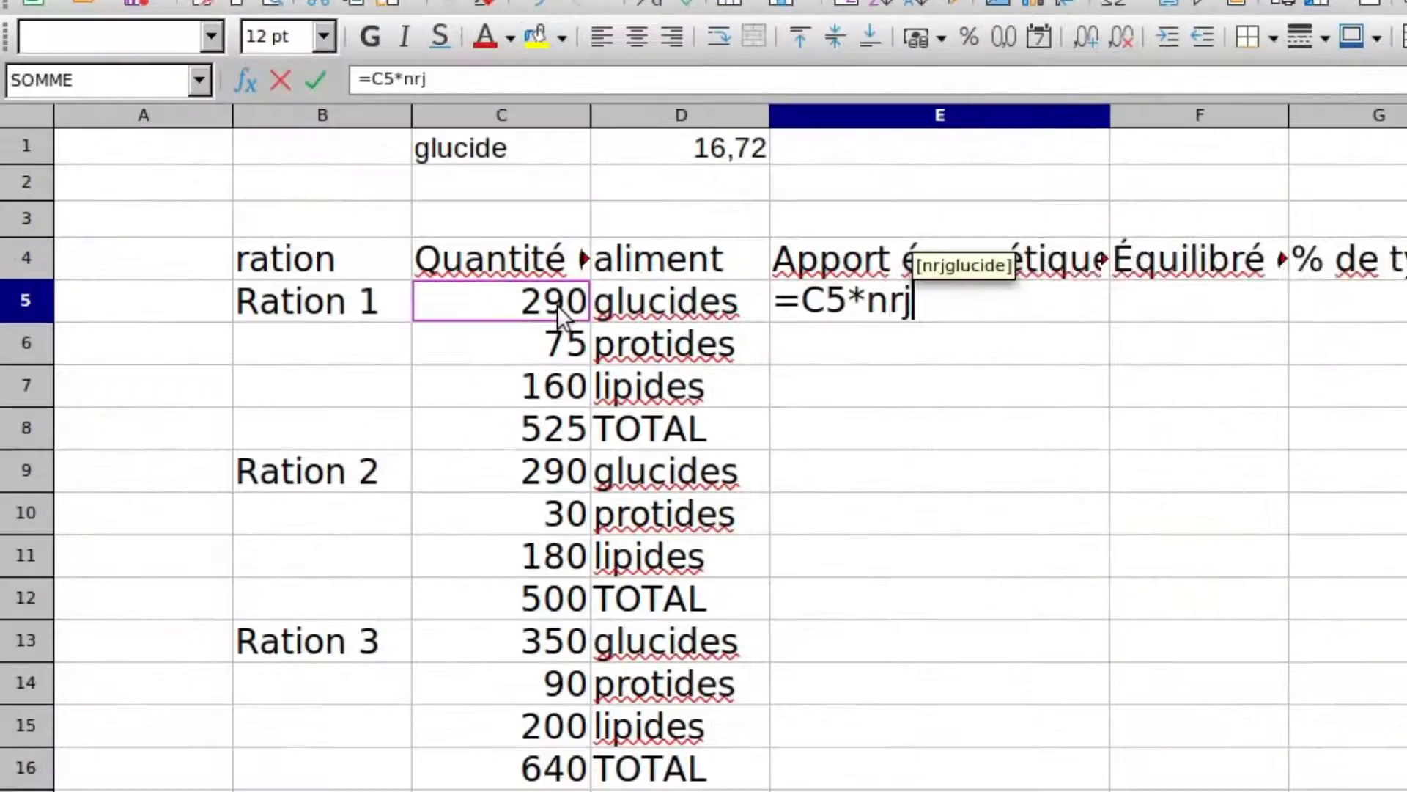
text(glucide)
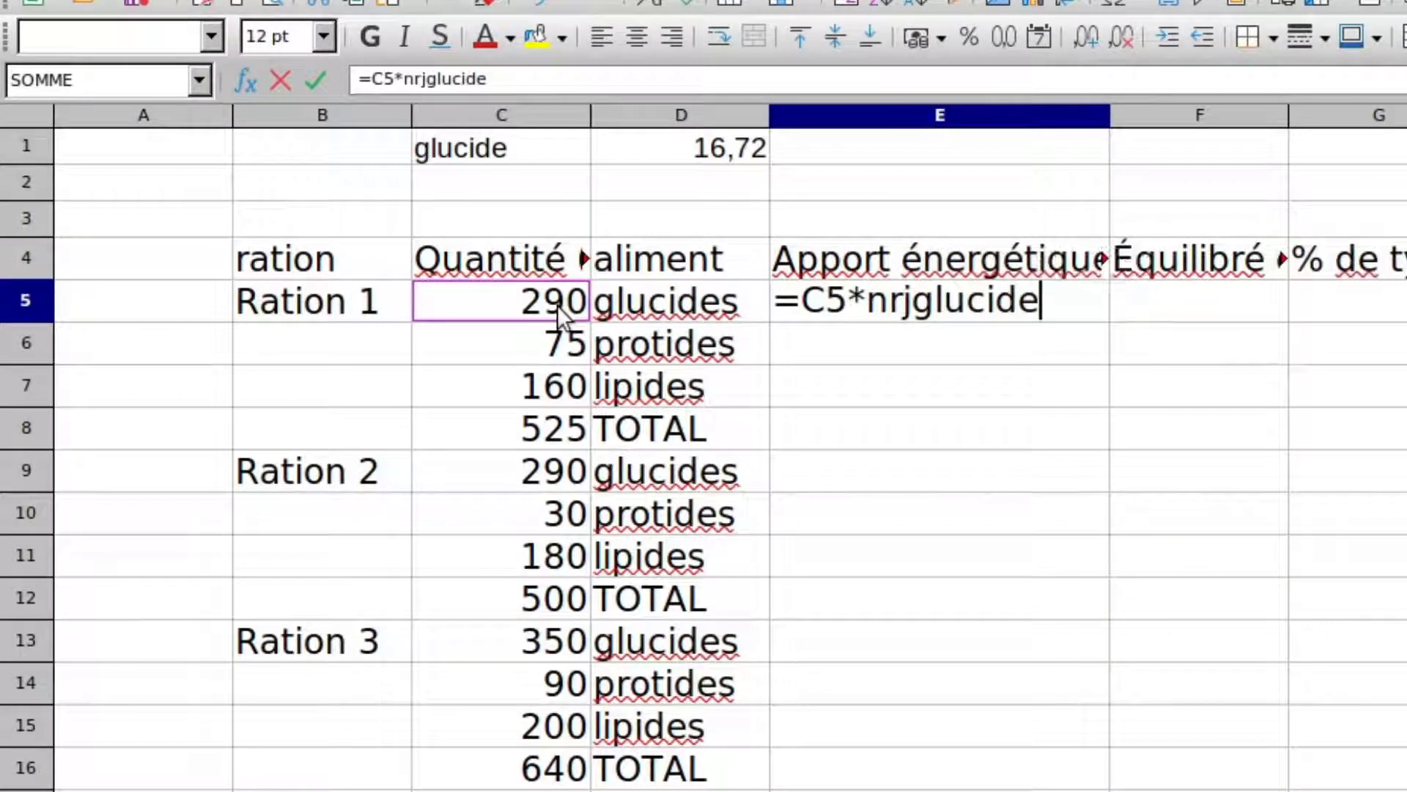
key(Return)
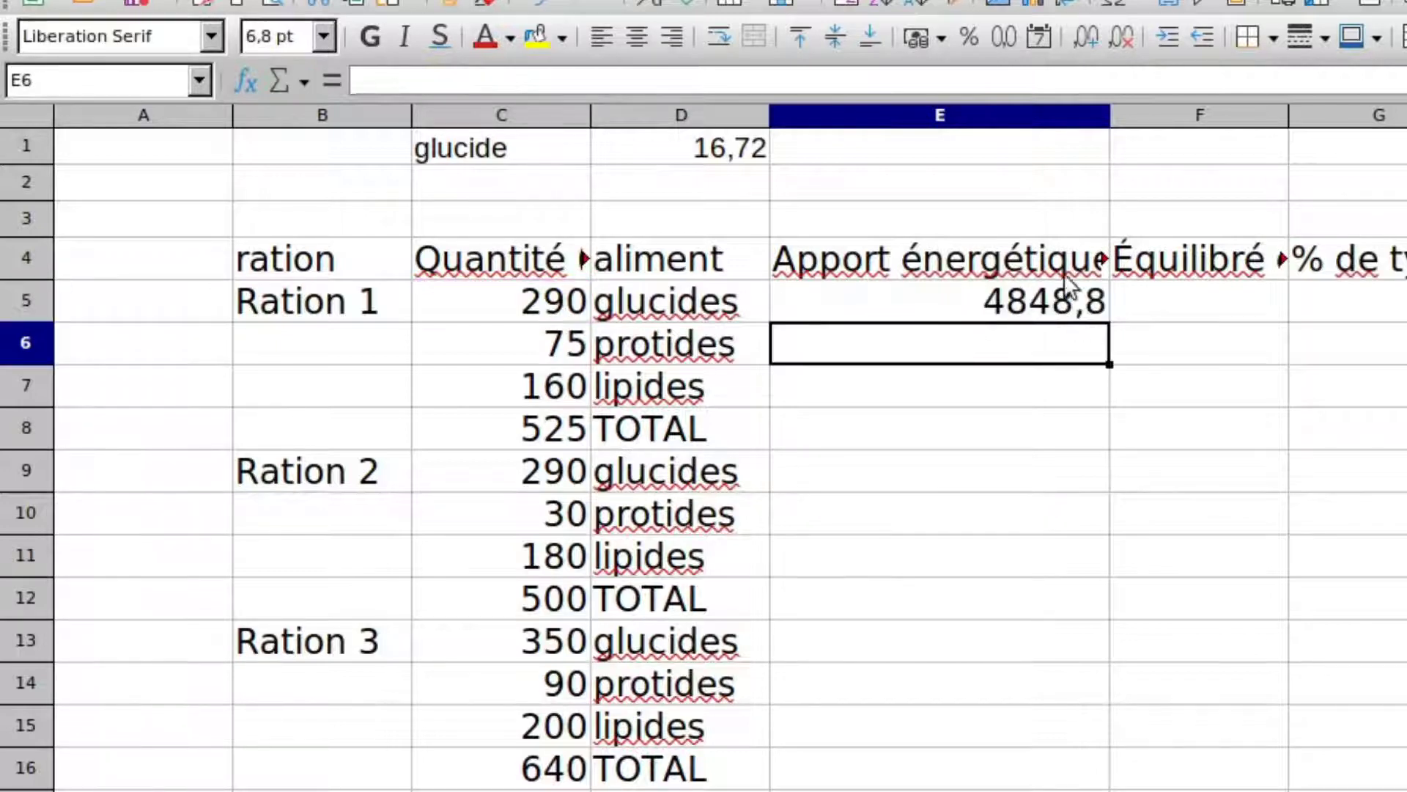
Copy the glucides energy formula from E5 to the Ration 2 and Ration 3 glucides rows in E9 and E13
click(1076, 308)
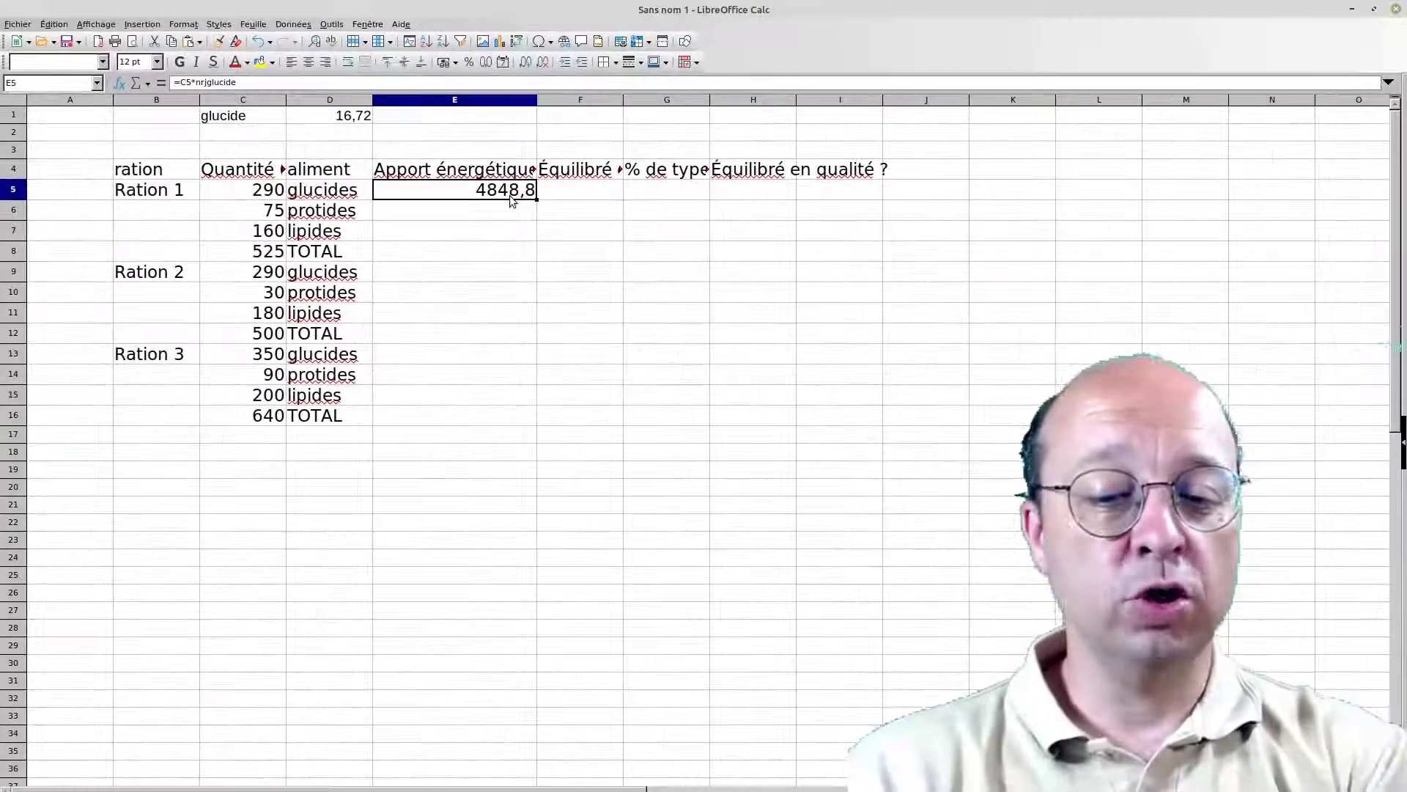
key(ctrl+c)
click(473, 274)
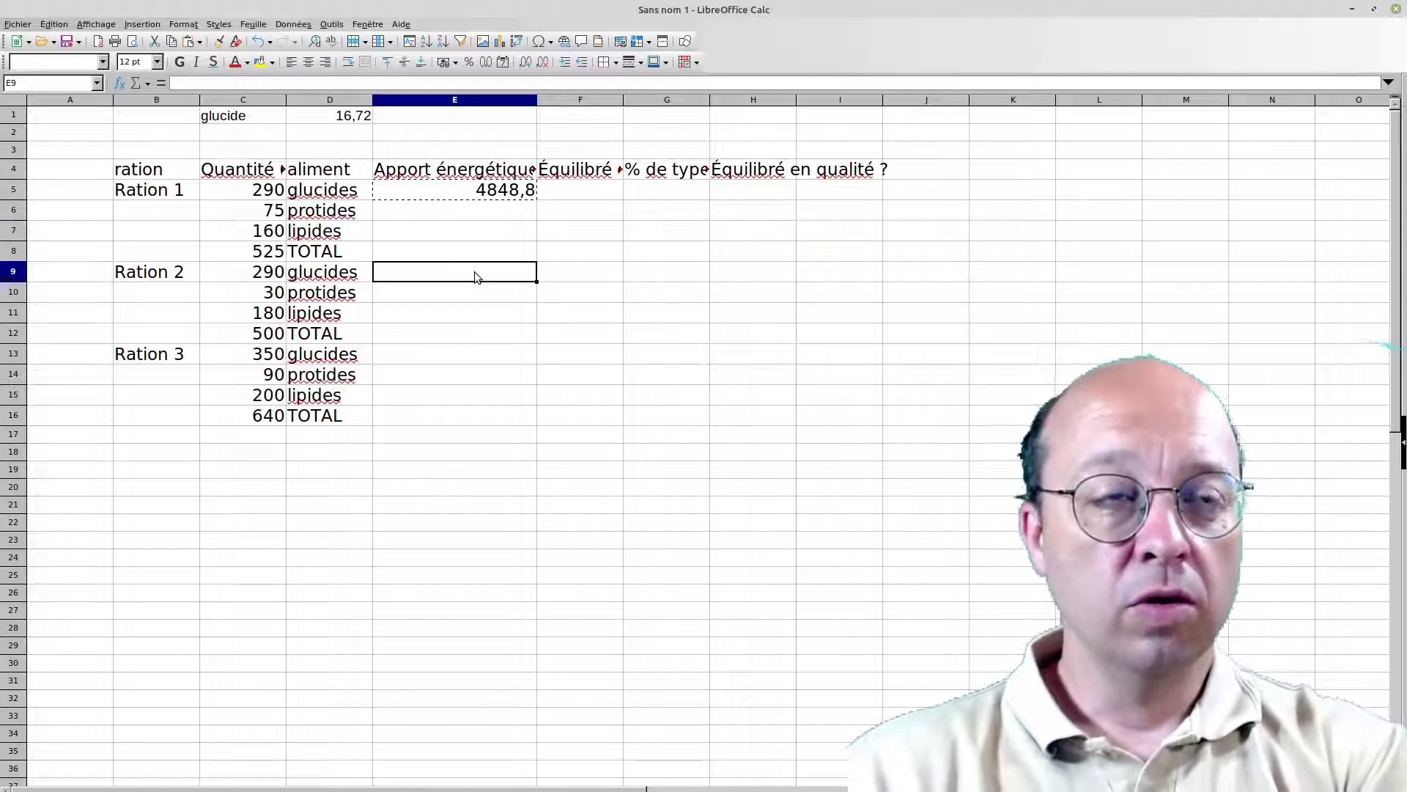
key(ctrl+v)
click(470, 357)
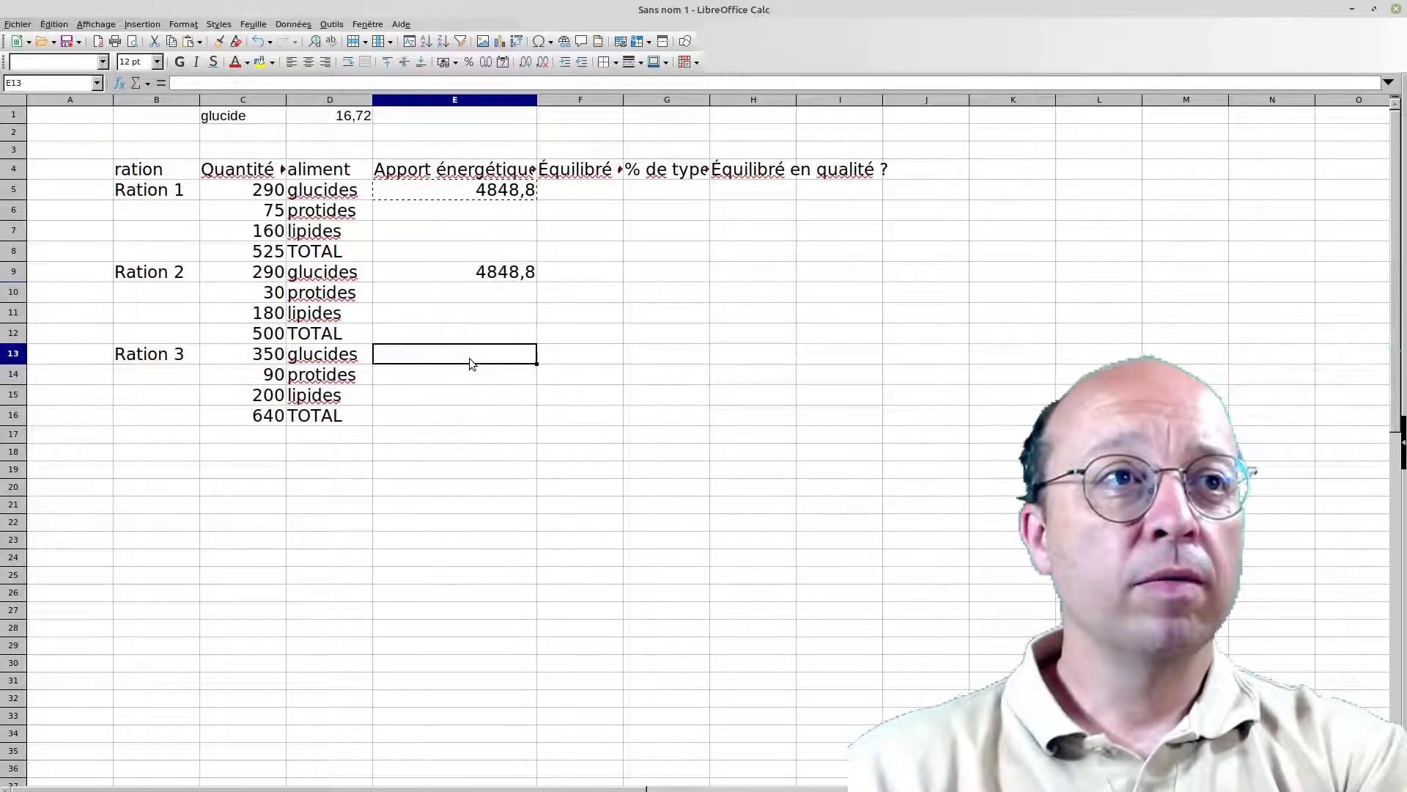
key(ctrl+v)
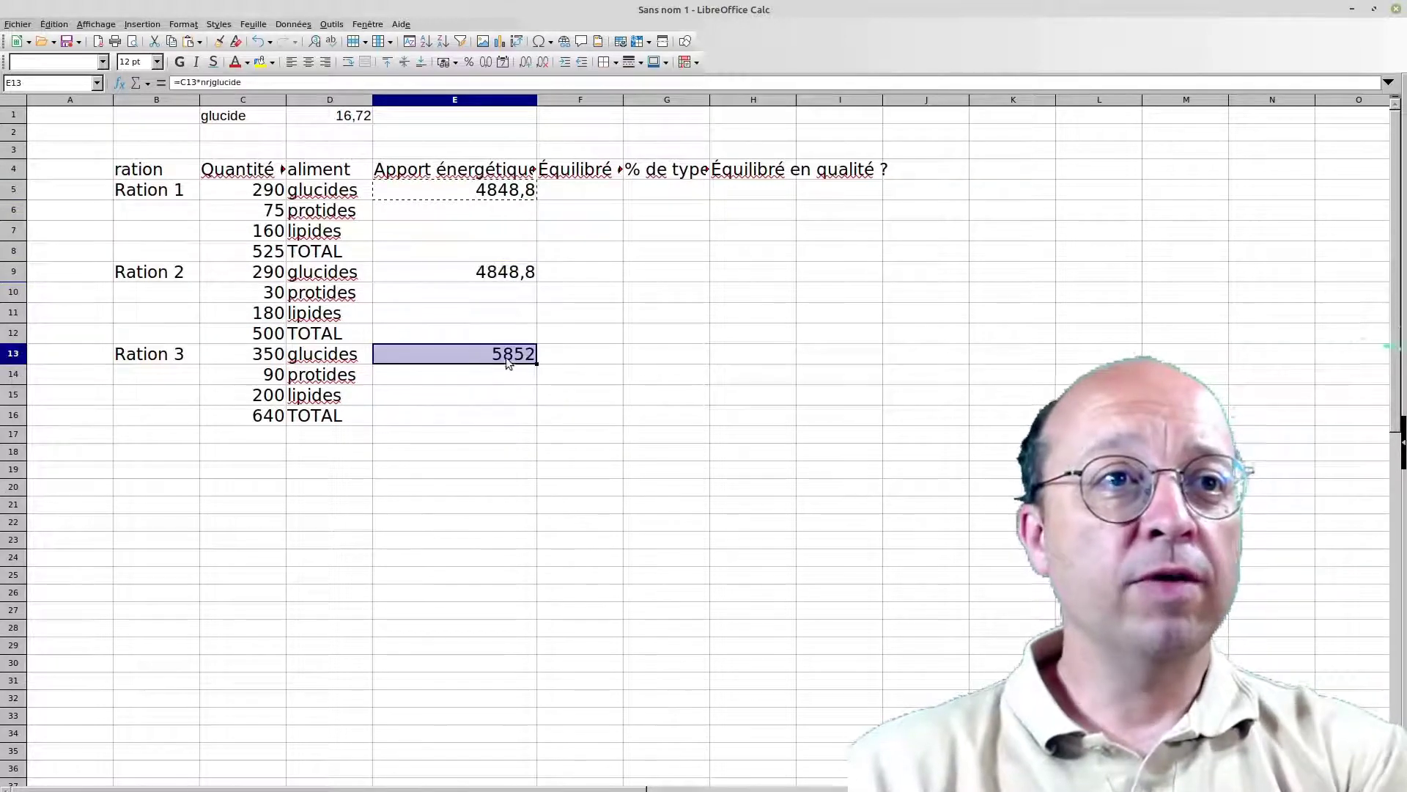
Move the whole ration table, headings included, down one row so that it starts in row 5
click(336, 123)
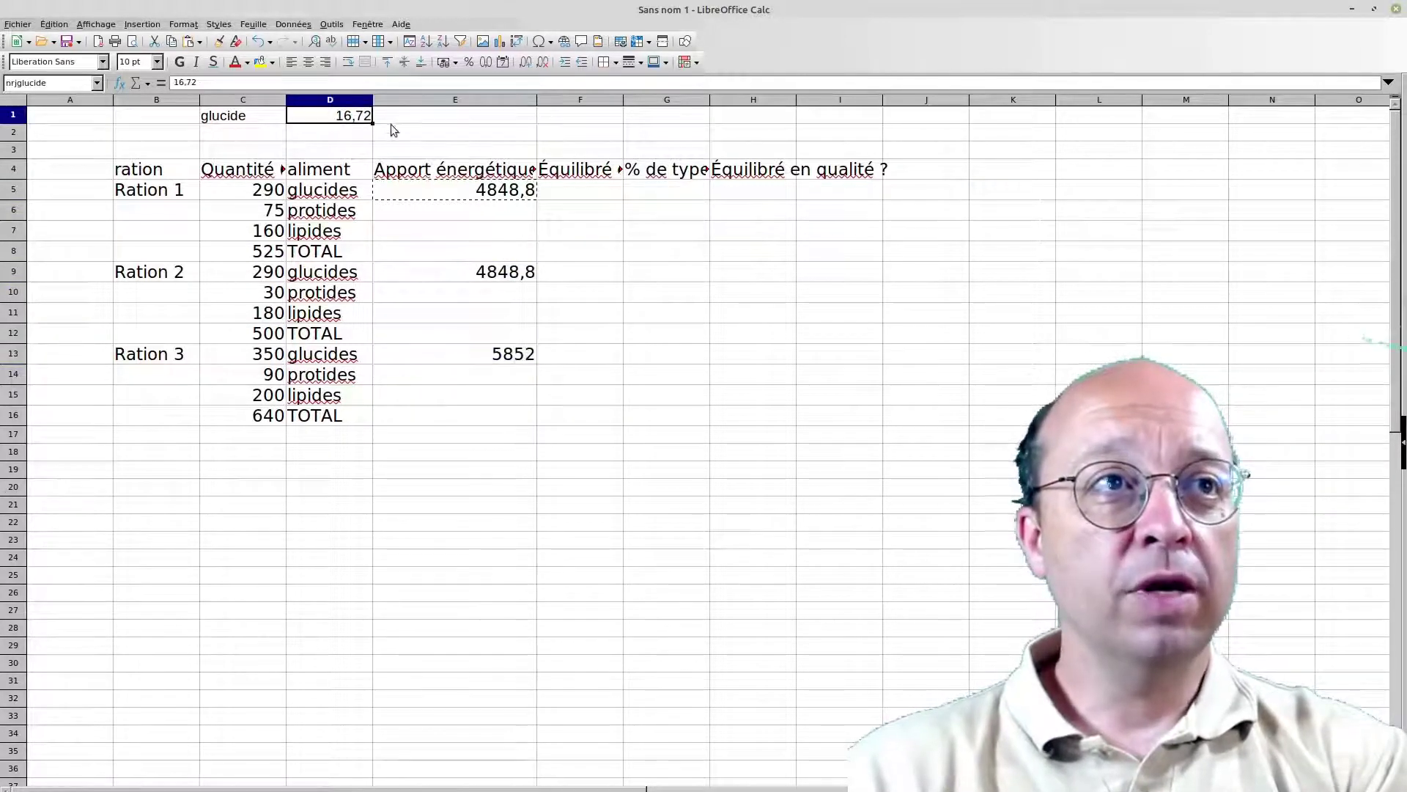
click(271, 137)
drag(140, 169, 811, 415)
drag(395, 174, 396, 198)
click(754, 288)
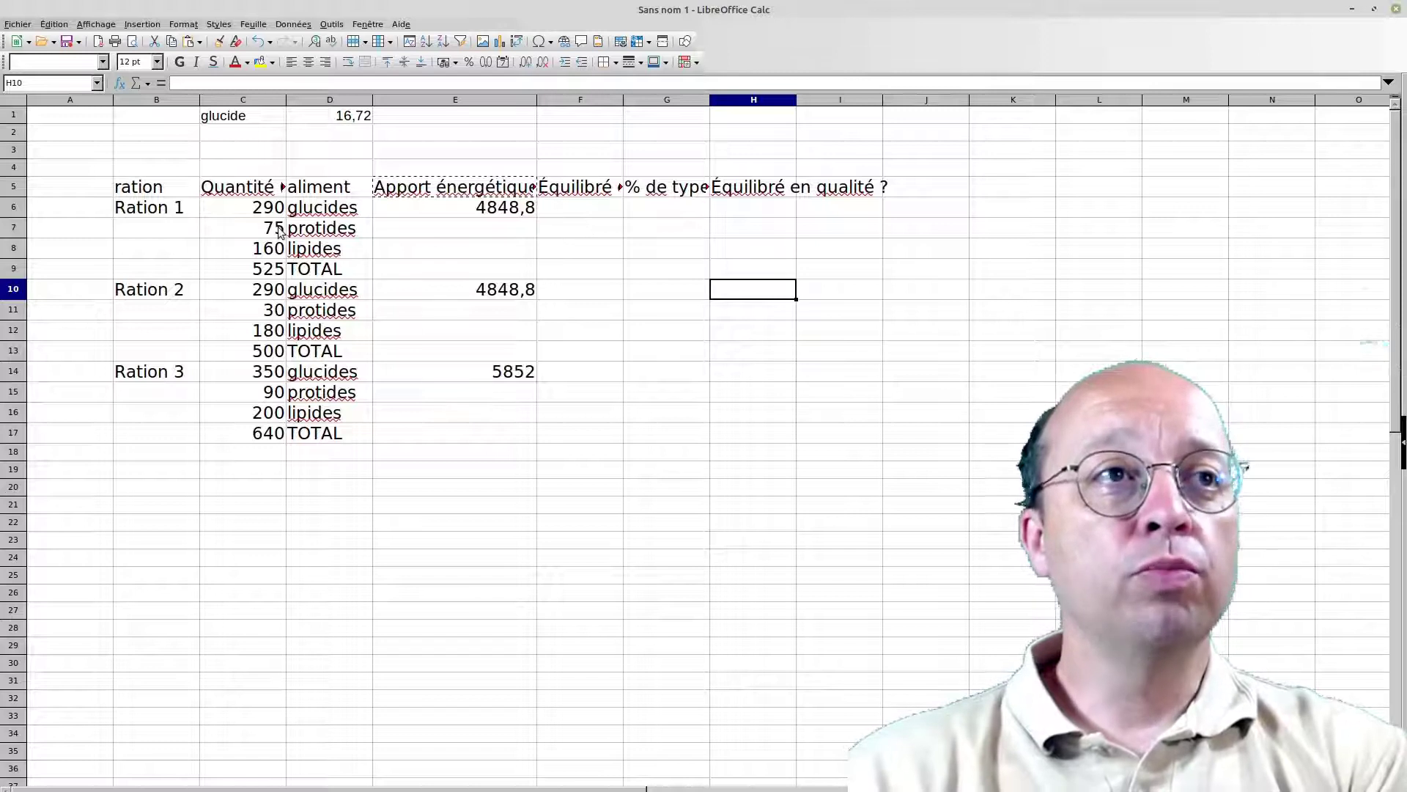
Enter the labels protide in C2 and lipide in C3 below the glucide label
click(239, 135)
text(protide)
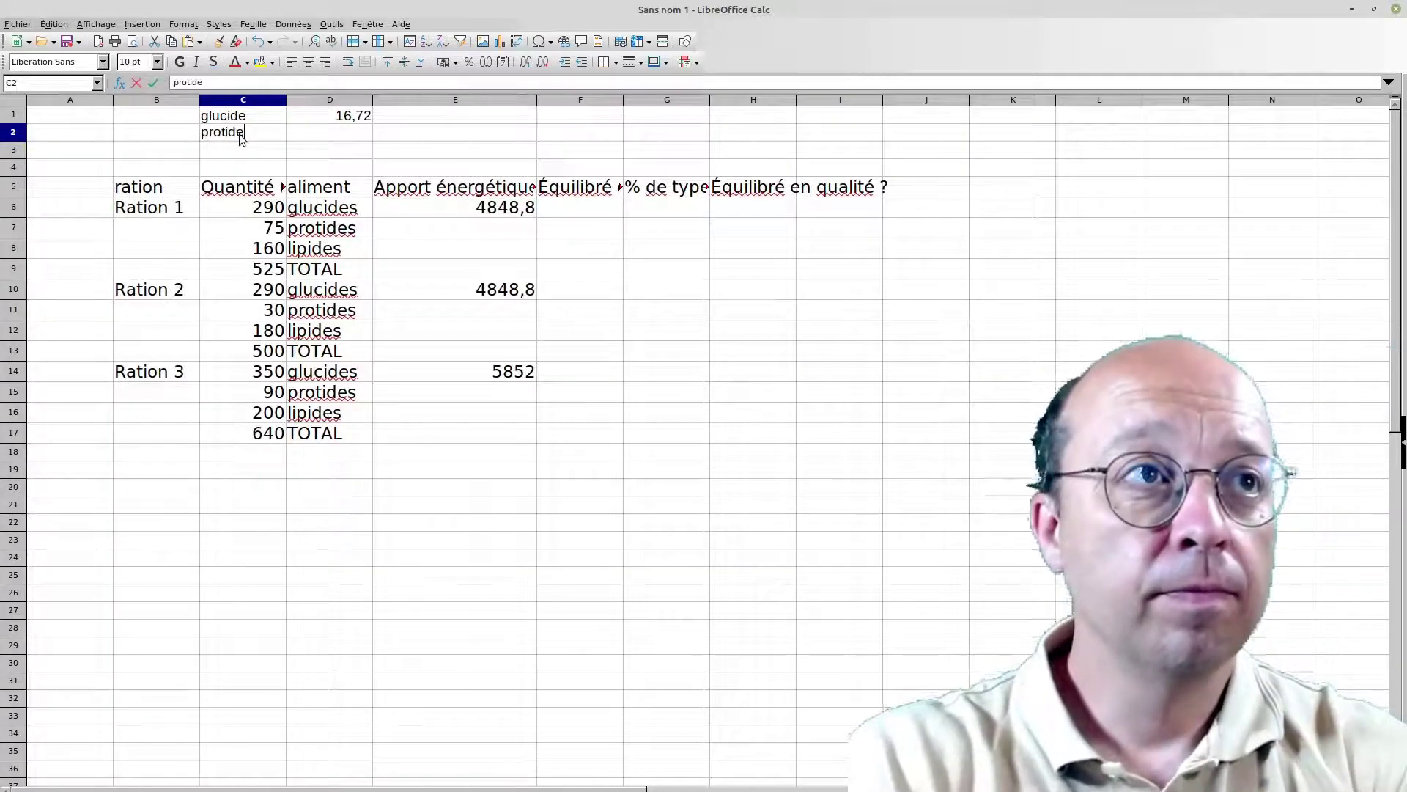
key(Return)
text(l)
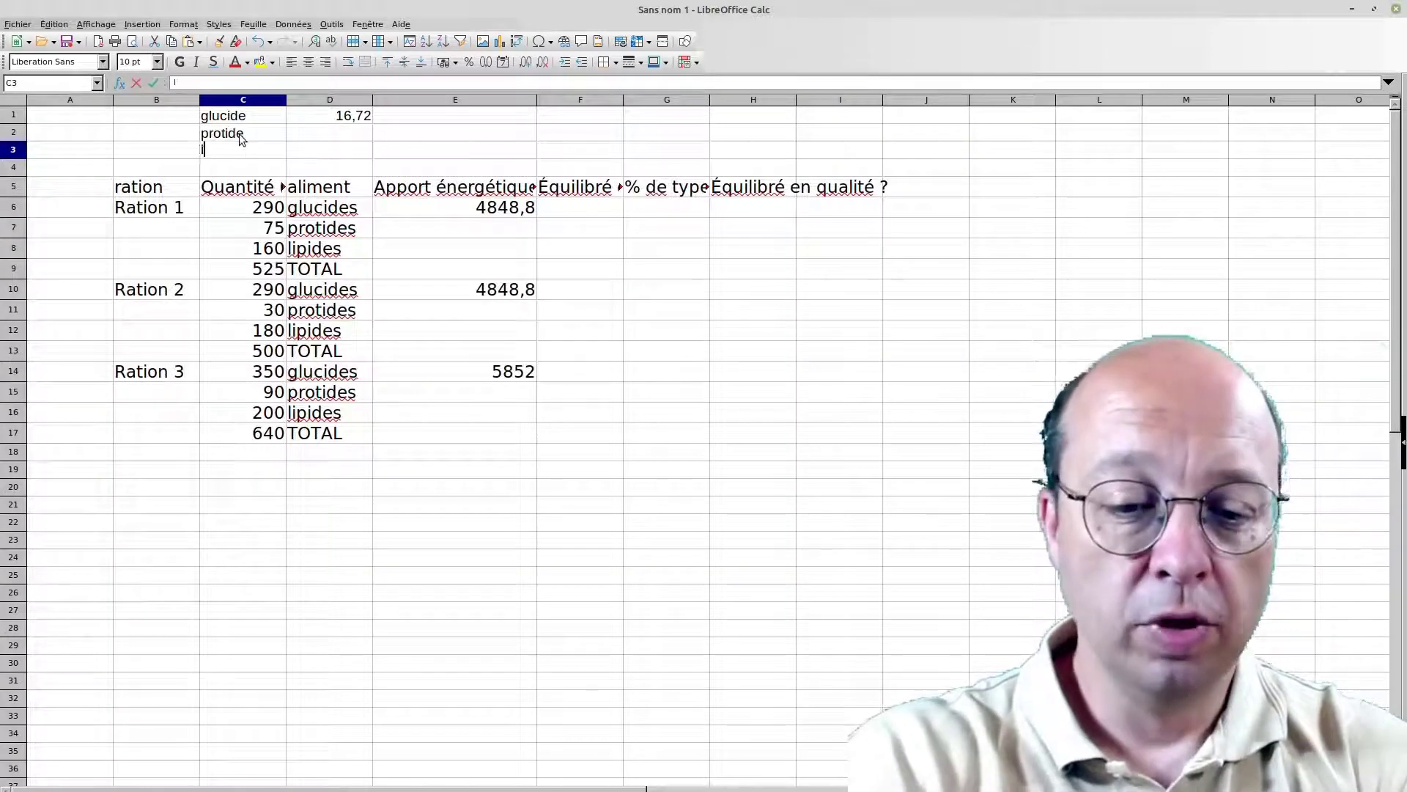
text(ipide)
key(Return)
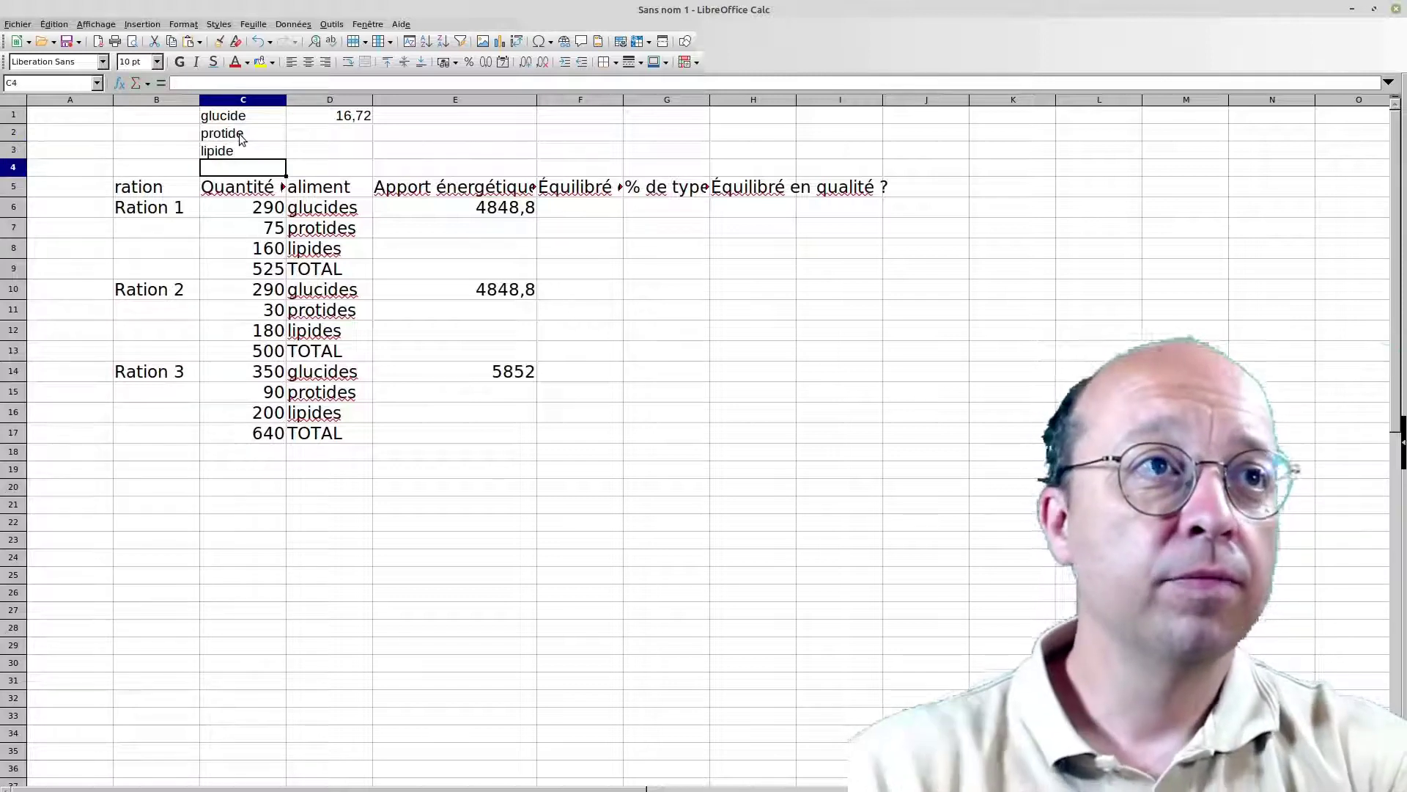
Name cell D2 nrjprotide and cell D3 nrjlipide
click(337, 134)
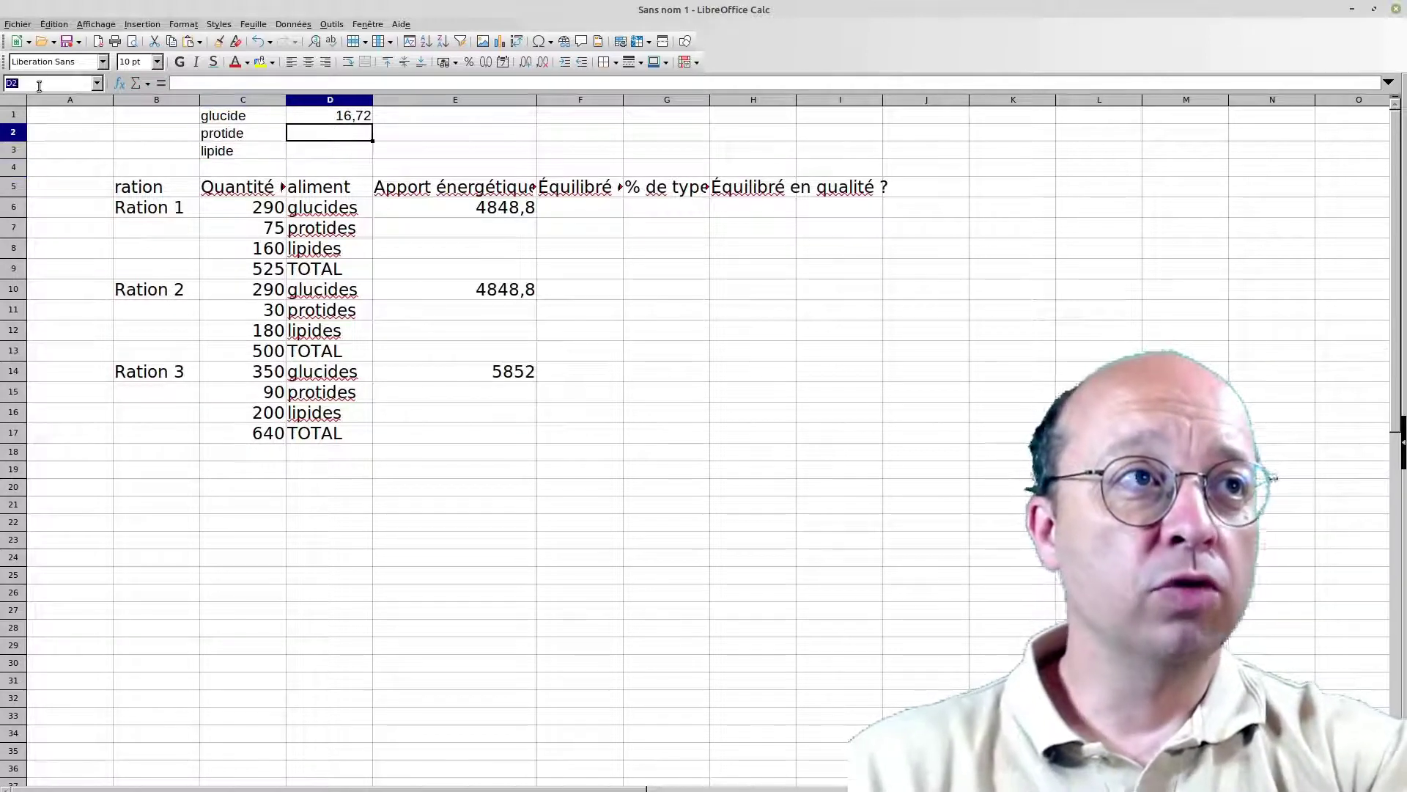
text(gprotide)
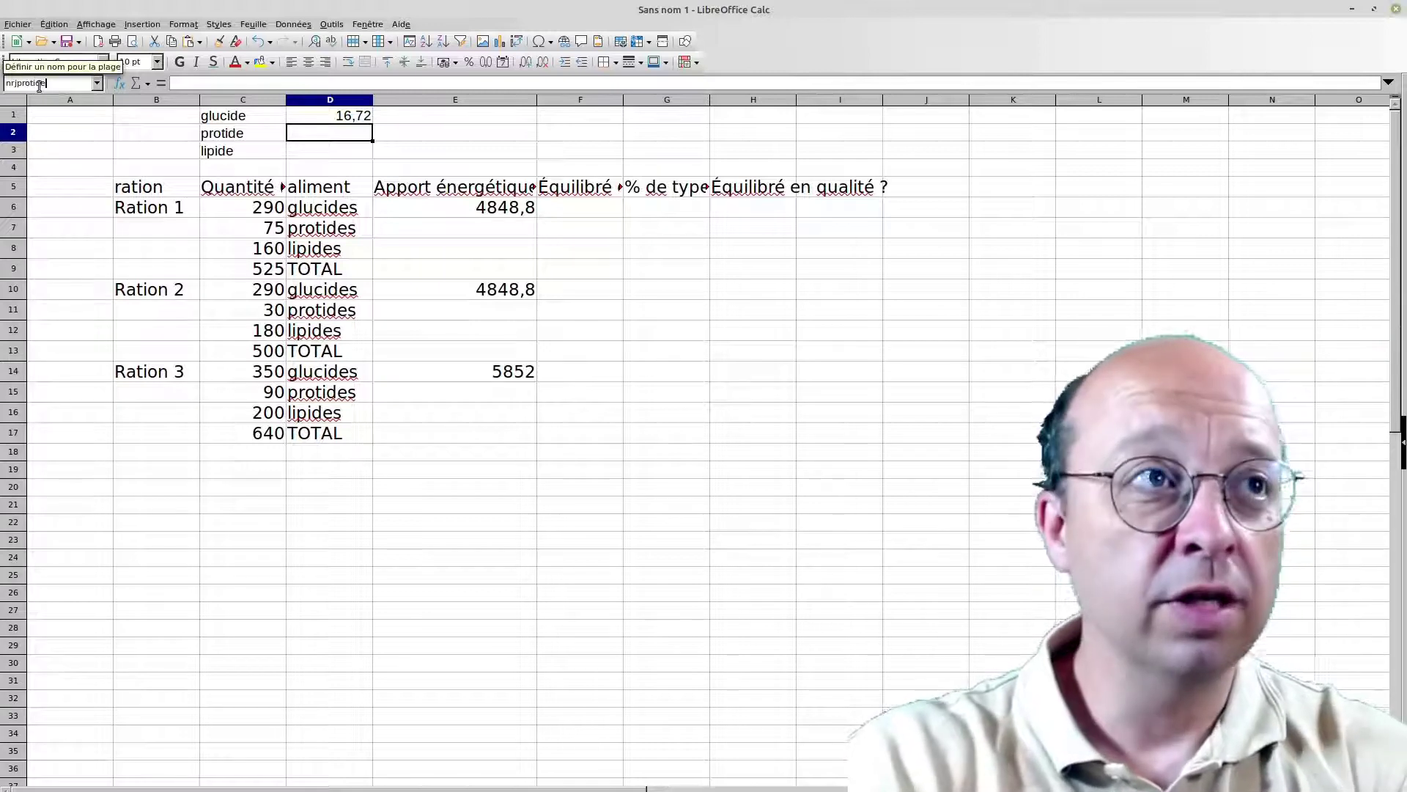
key(Return)
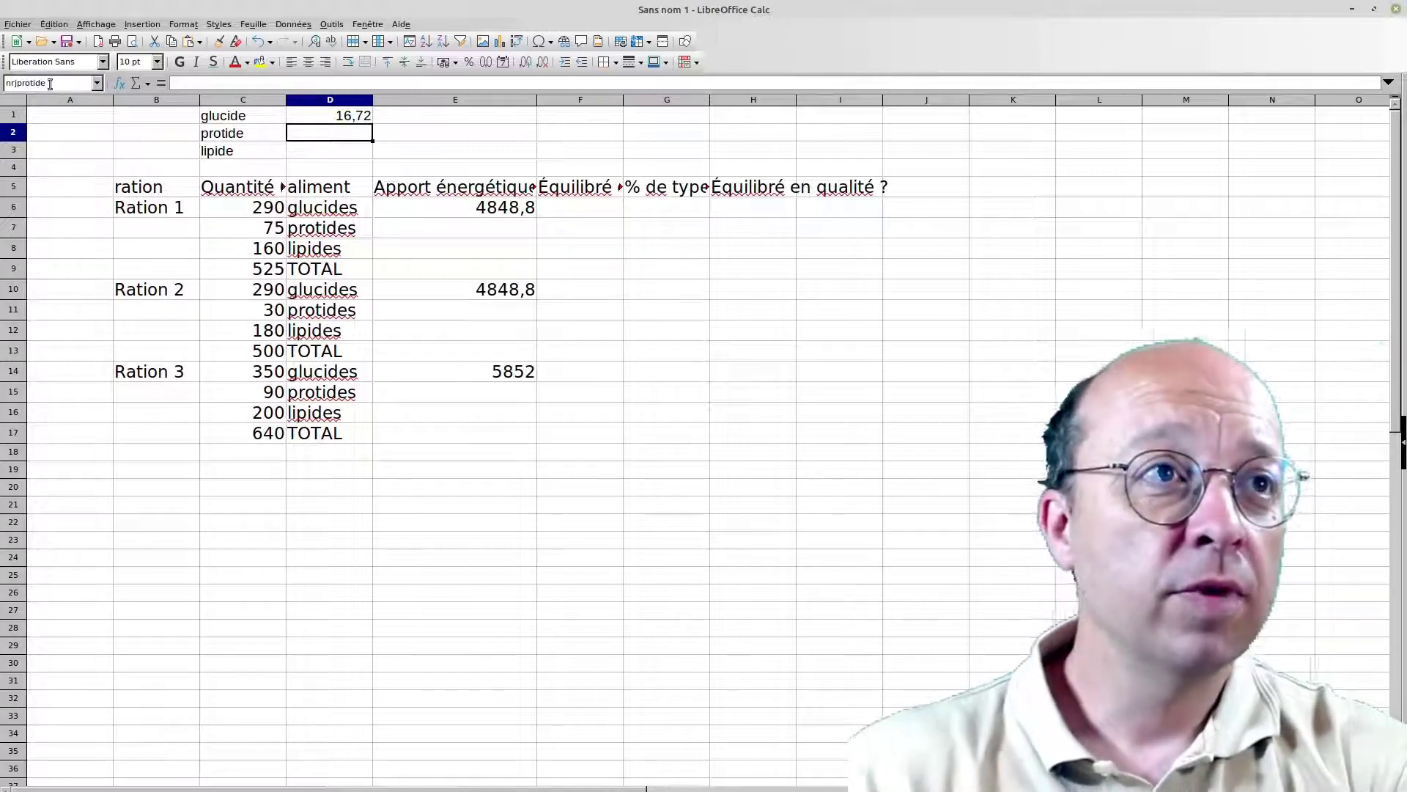
click(300, 149)
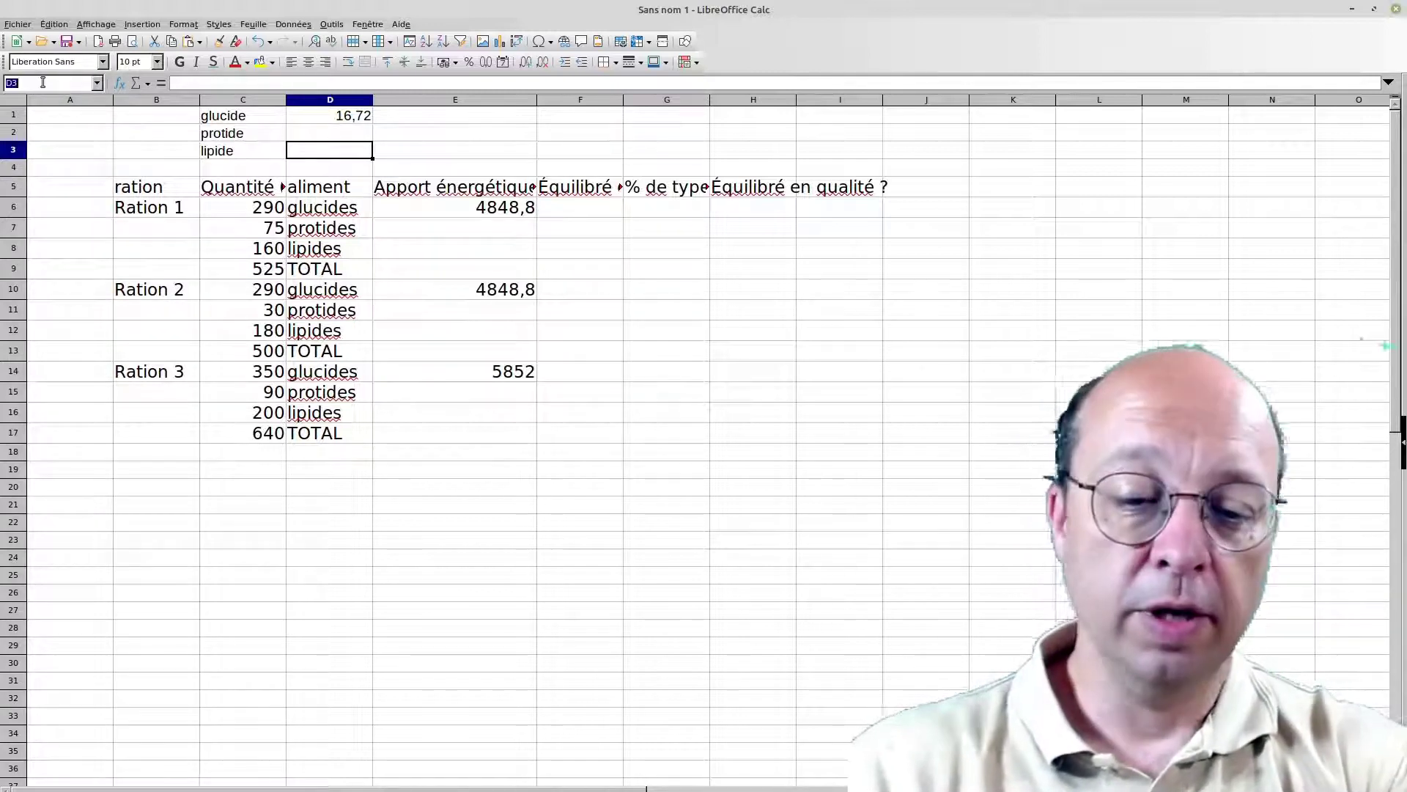
text(nrjlipide)
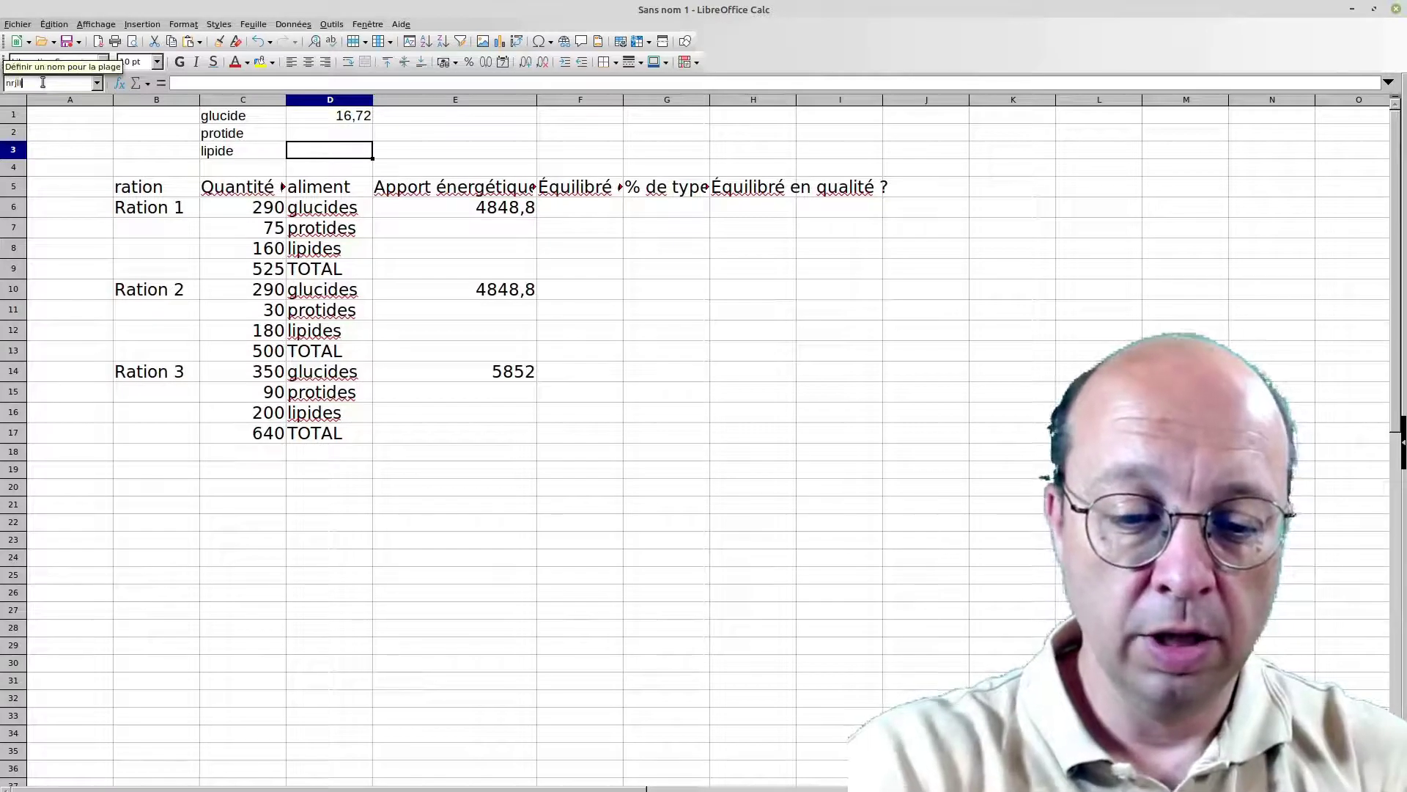
key(Return)
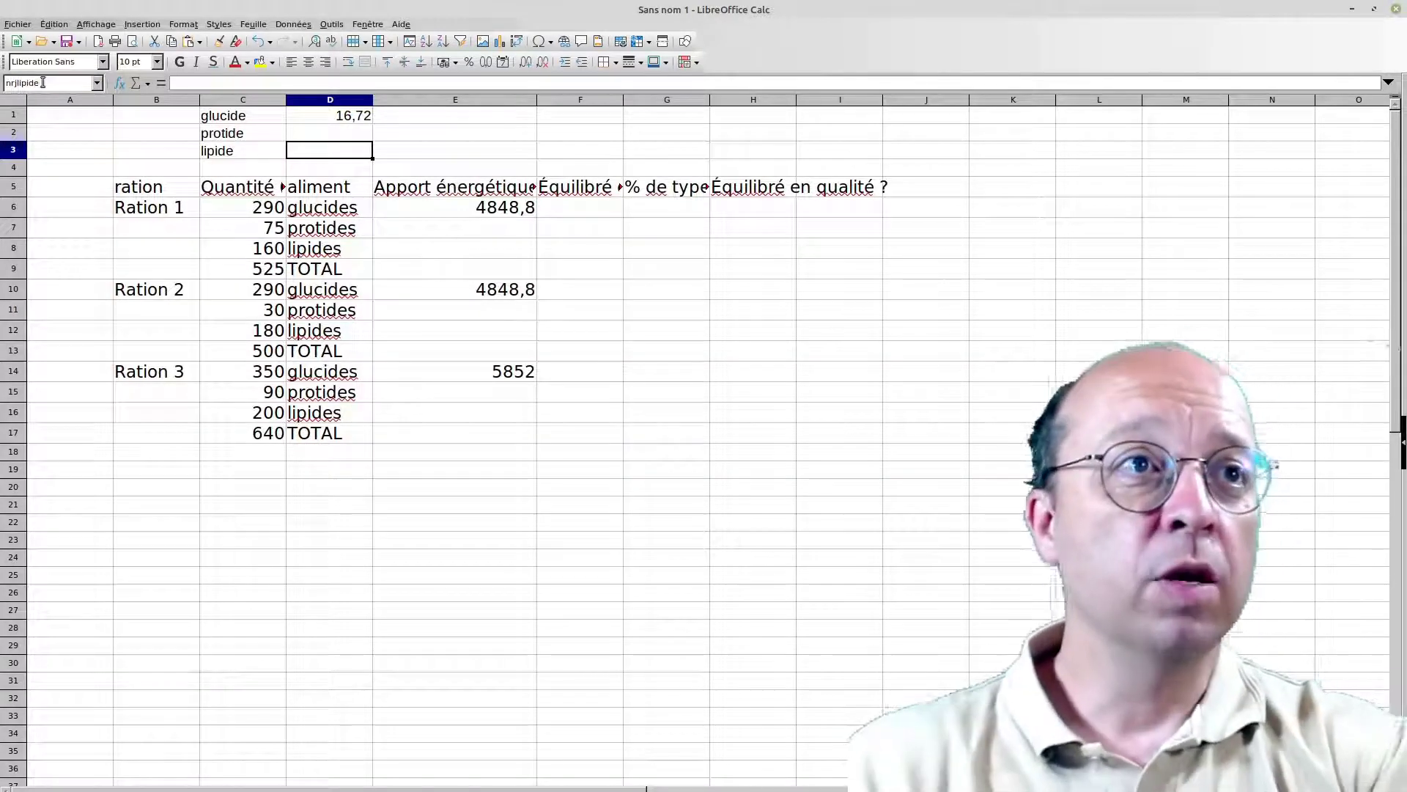
Check the protide and lipide energy in Document 2 of SC02L0203.odg, return to the spreadsheet and enter 16,72 in D2
click(332, 130)
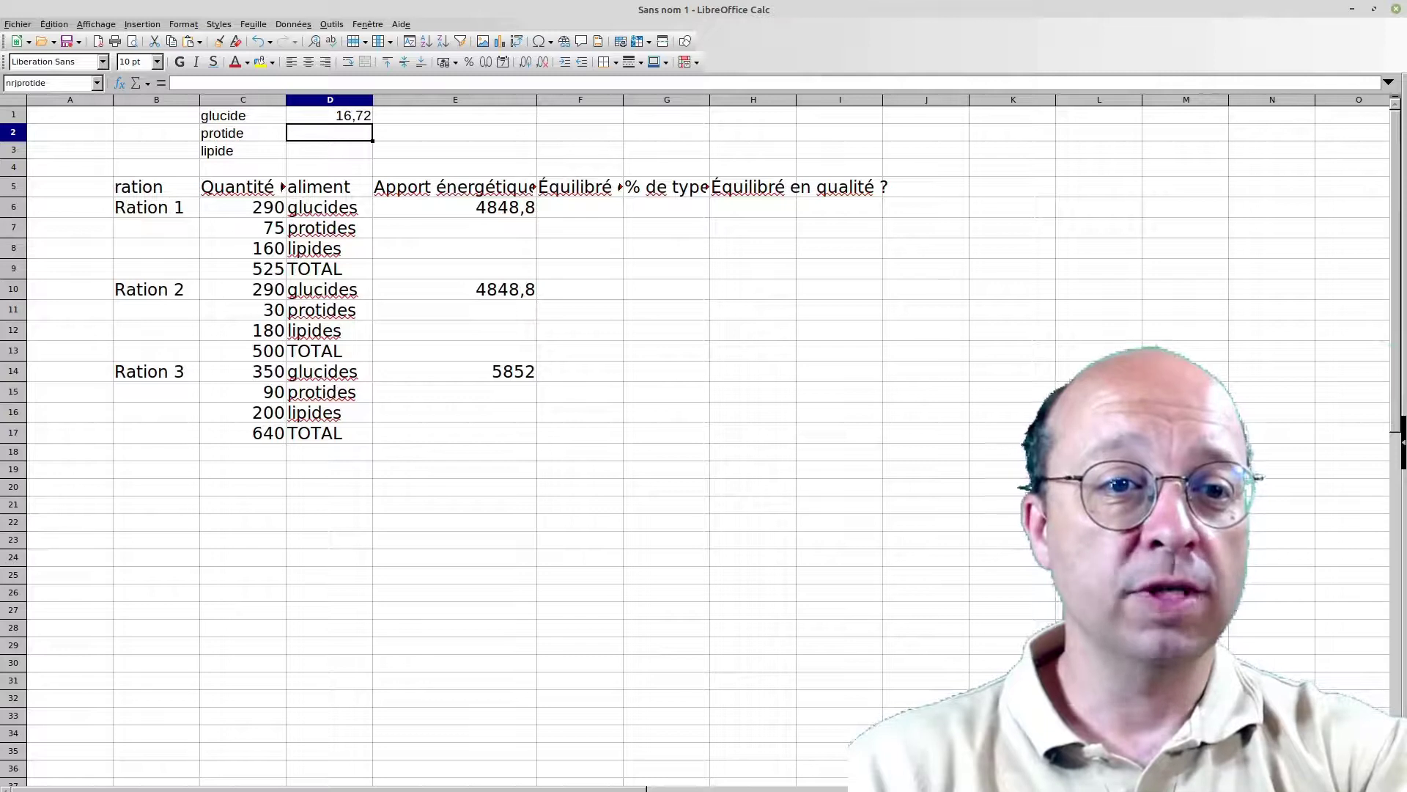
key(alt+Tab)
scroll(813, 381, up, 6)
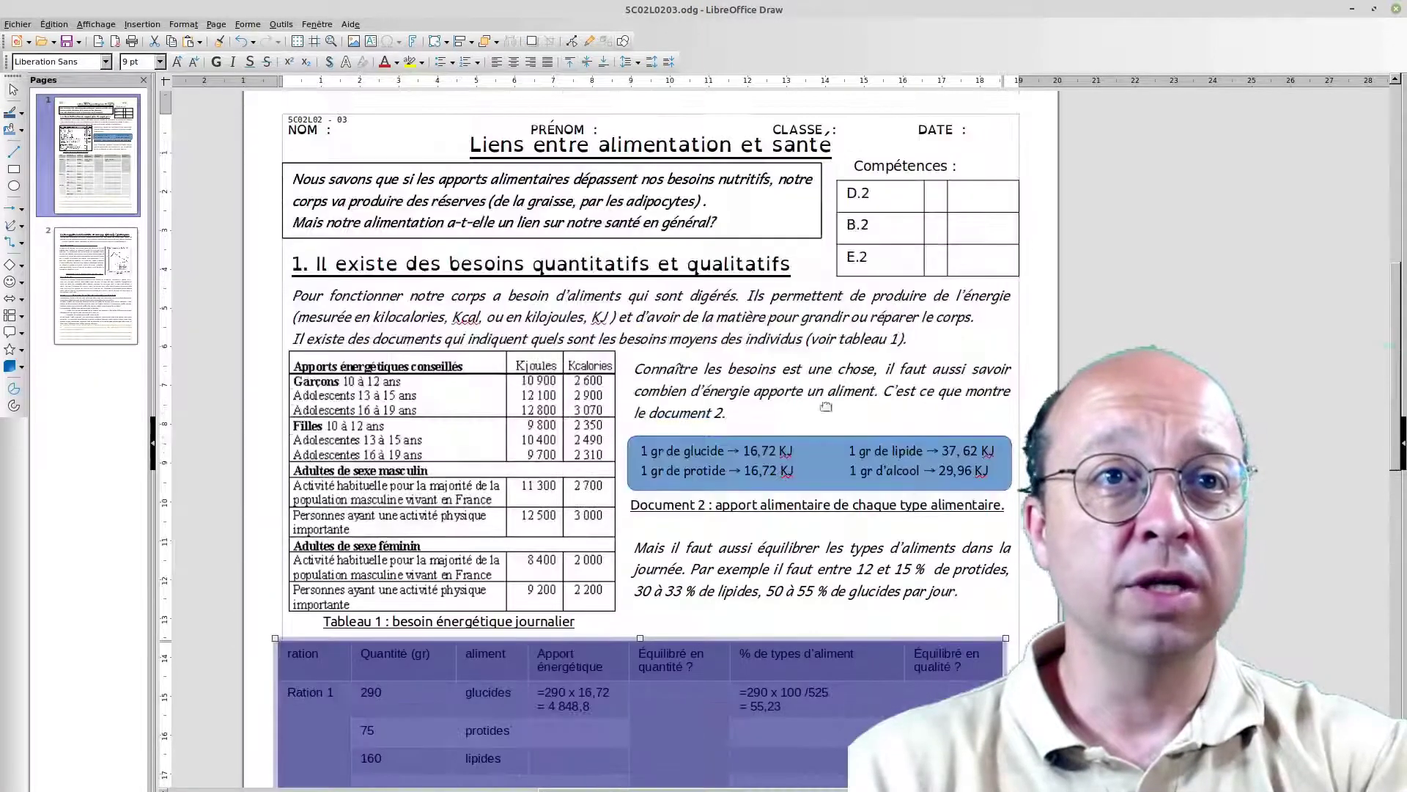
double_click(772, 470)
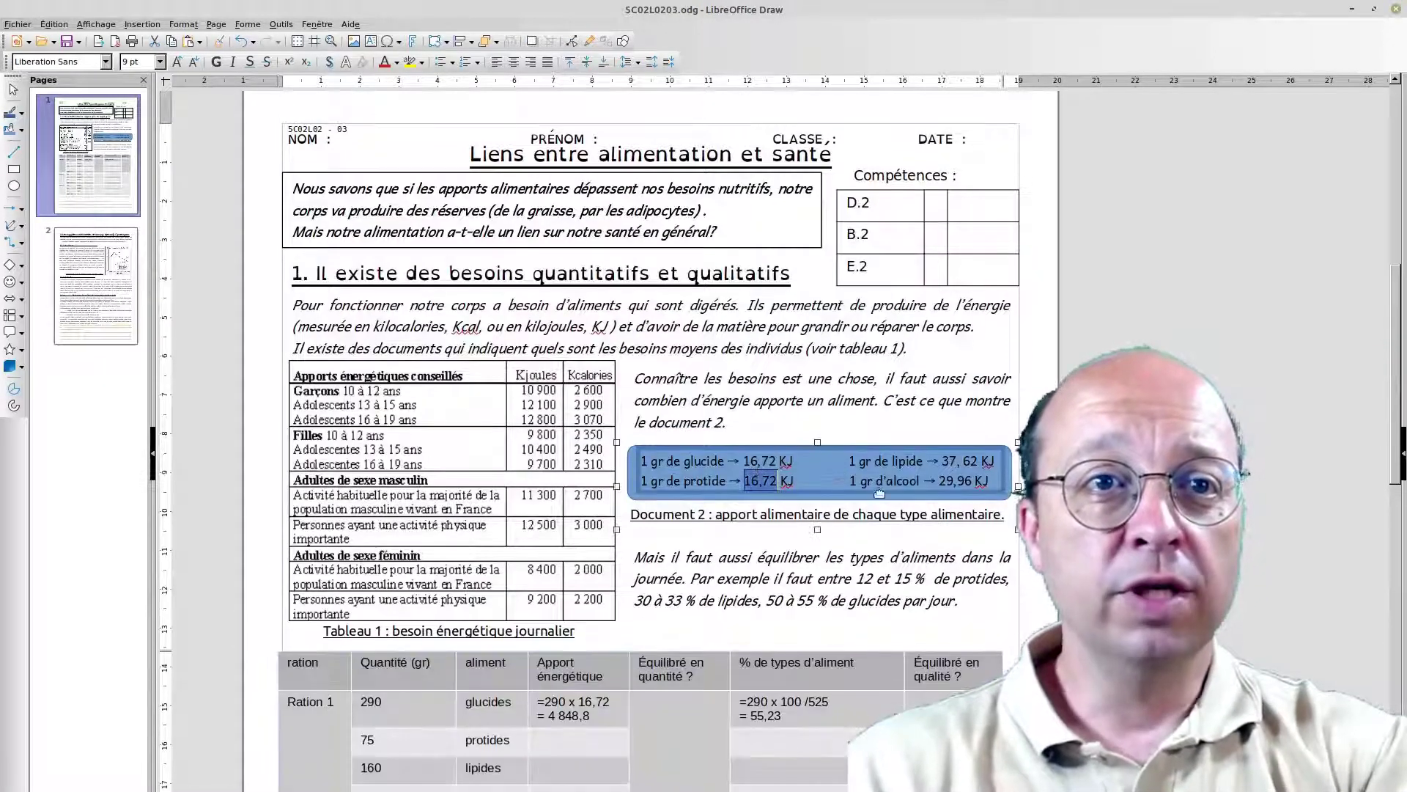
click(958, 459)
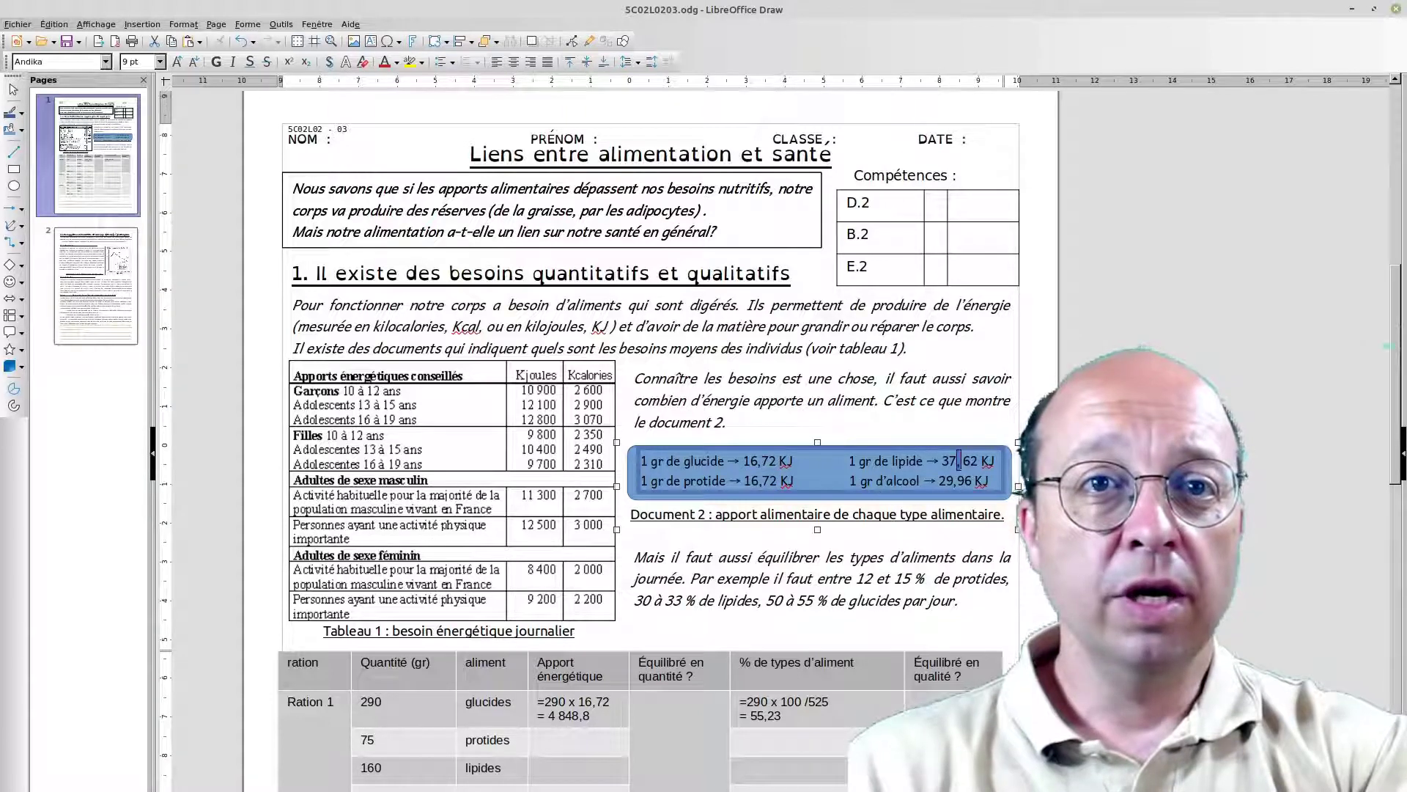
key(alt+Tab)
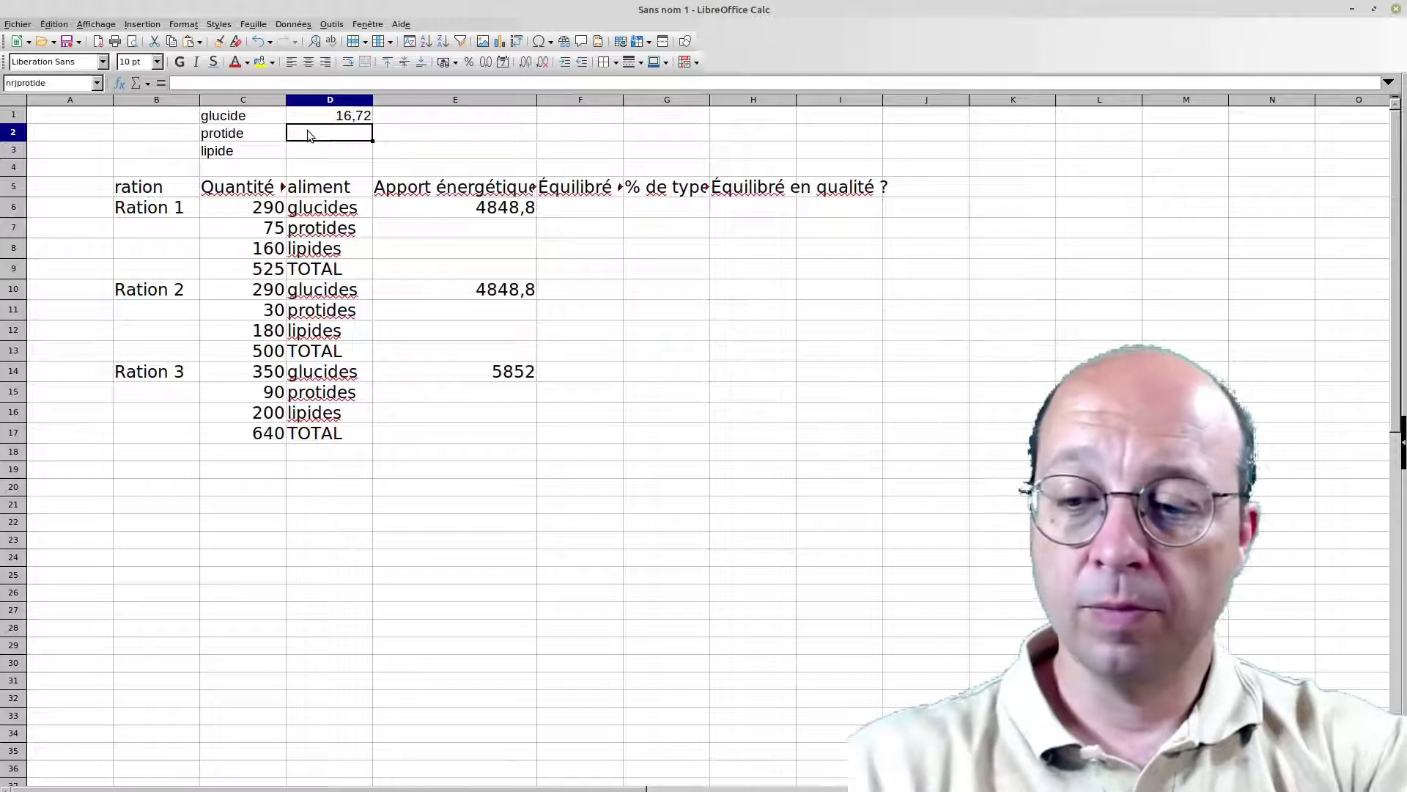
text(16,72)
key(Return)
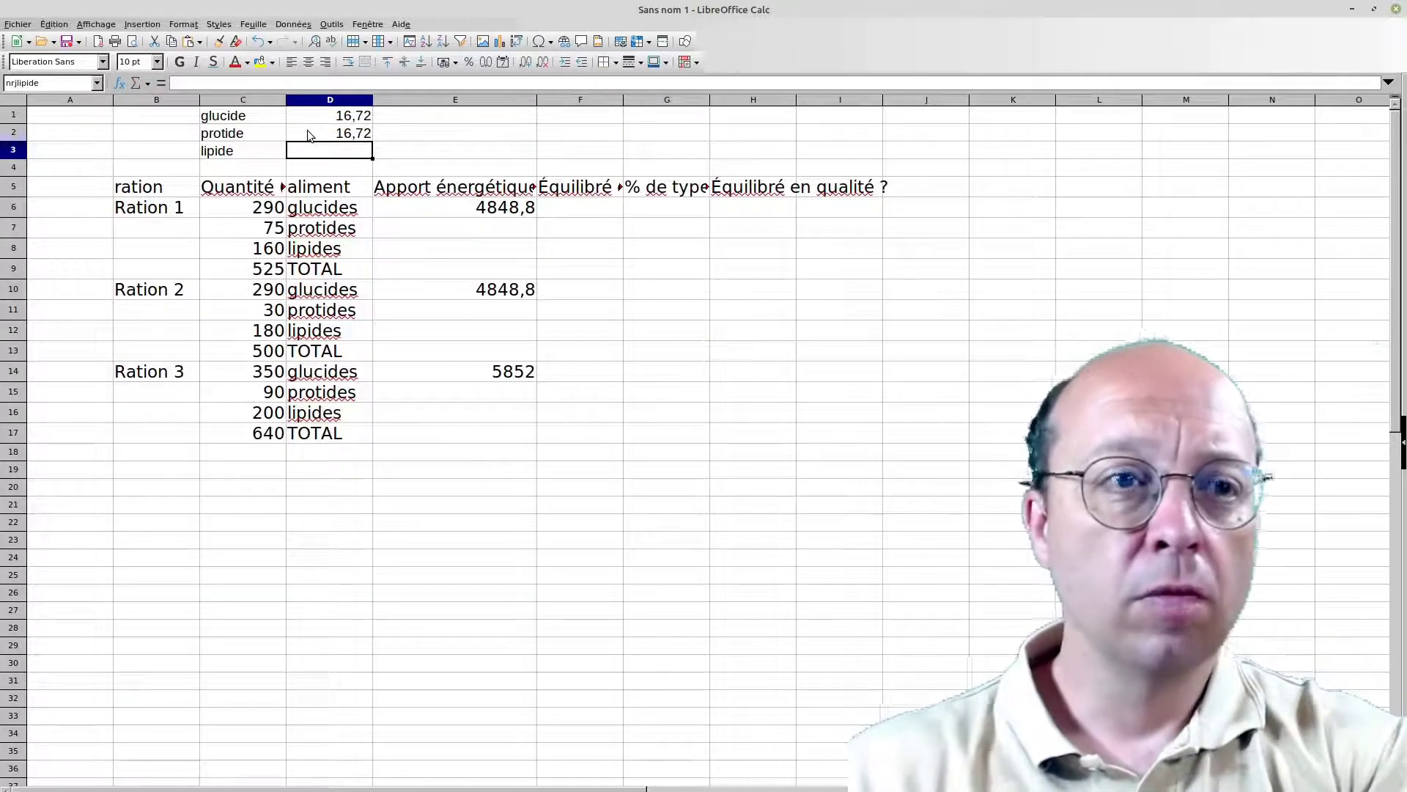
Check the lipide energy in the SC02L0203.pdf worksheet, return to the spreadsheet and enter 37,62 in D3
key(alt+Tab)
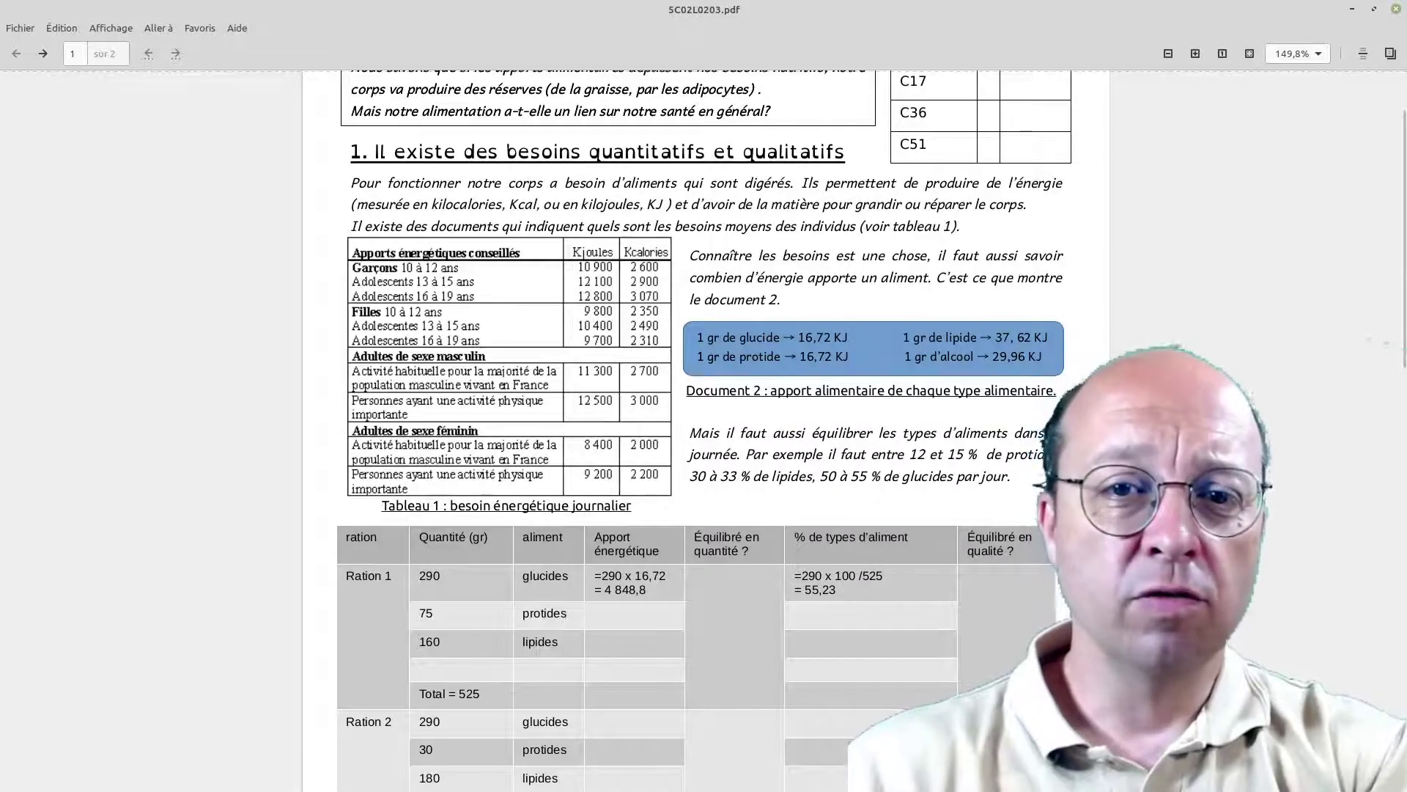
key(alt+Tab)
text(37,62)
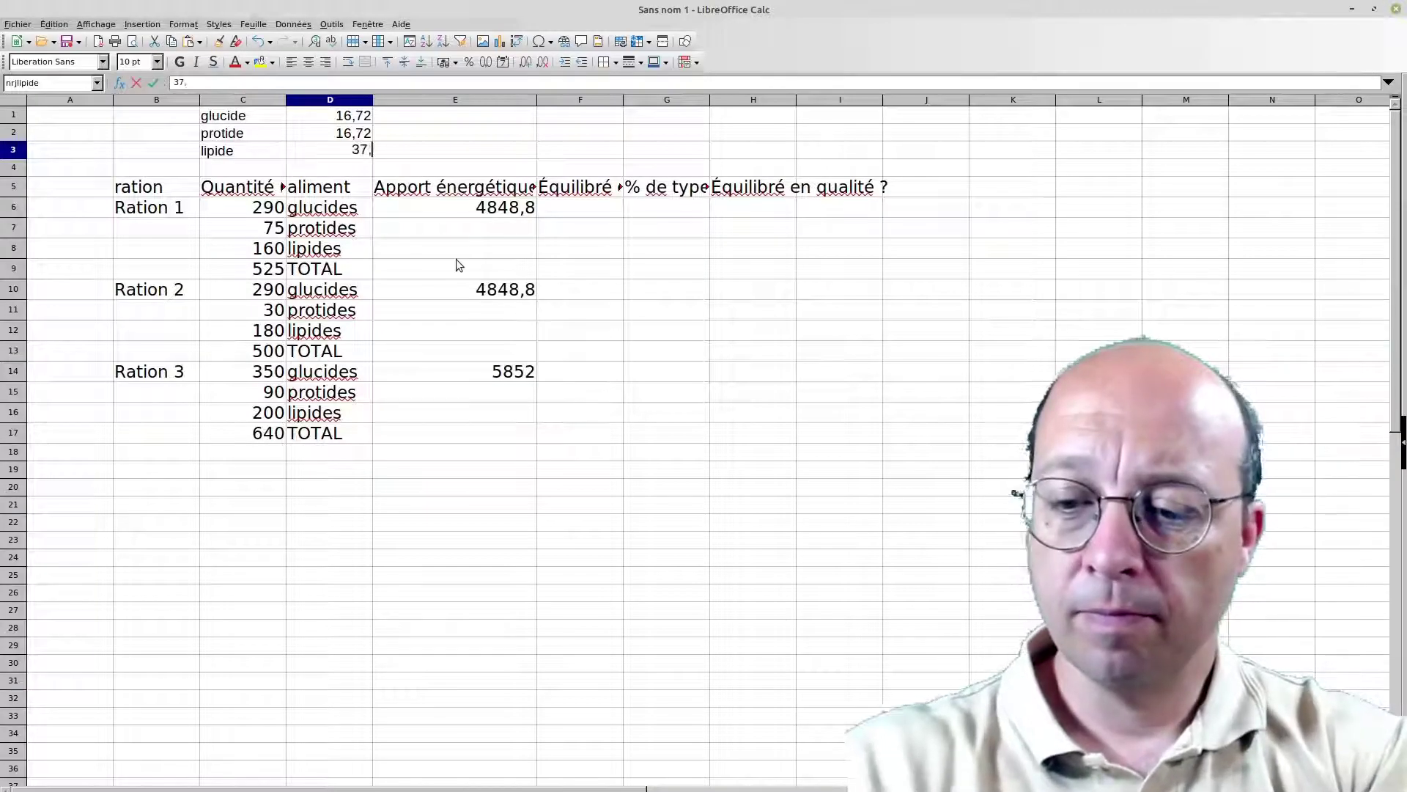
key(Return)
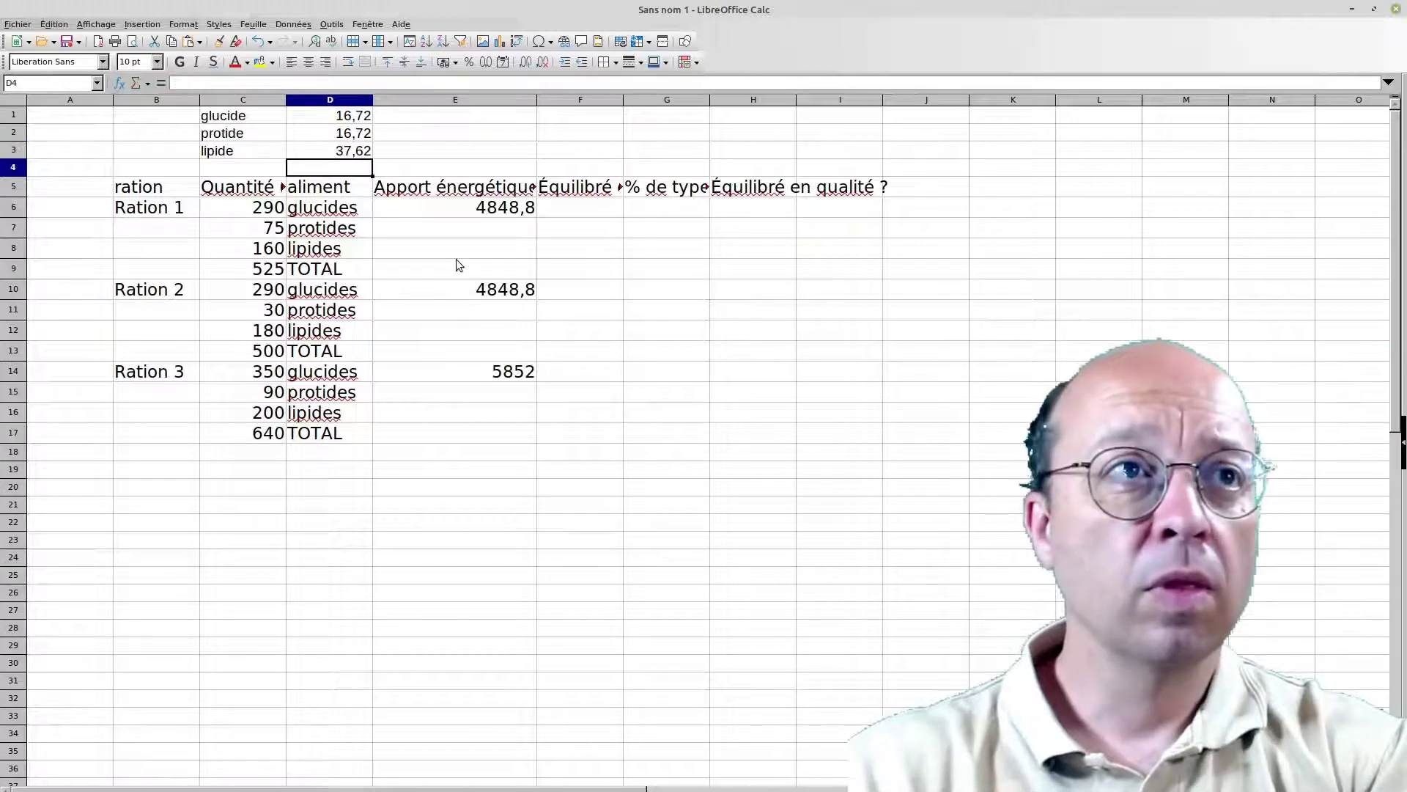
Enter a formula in E7 multiplying Ration 1's protide quantity in C7 by the protide energy
click(346, 152)
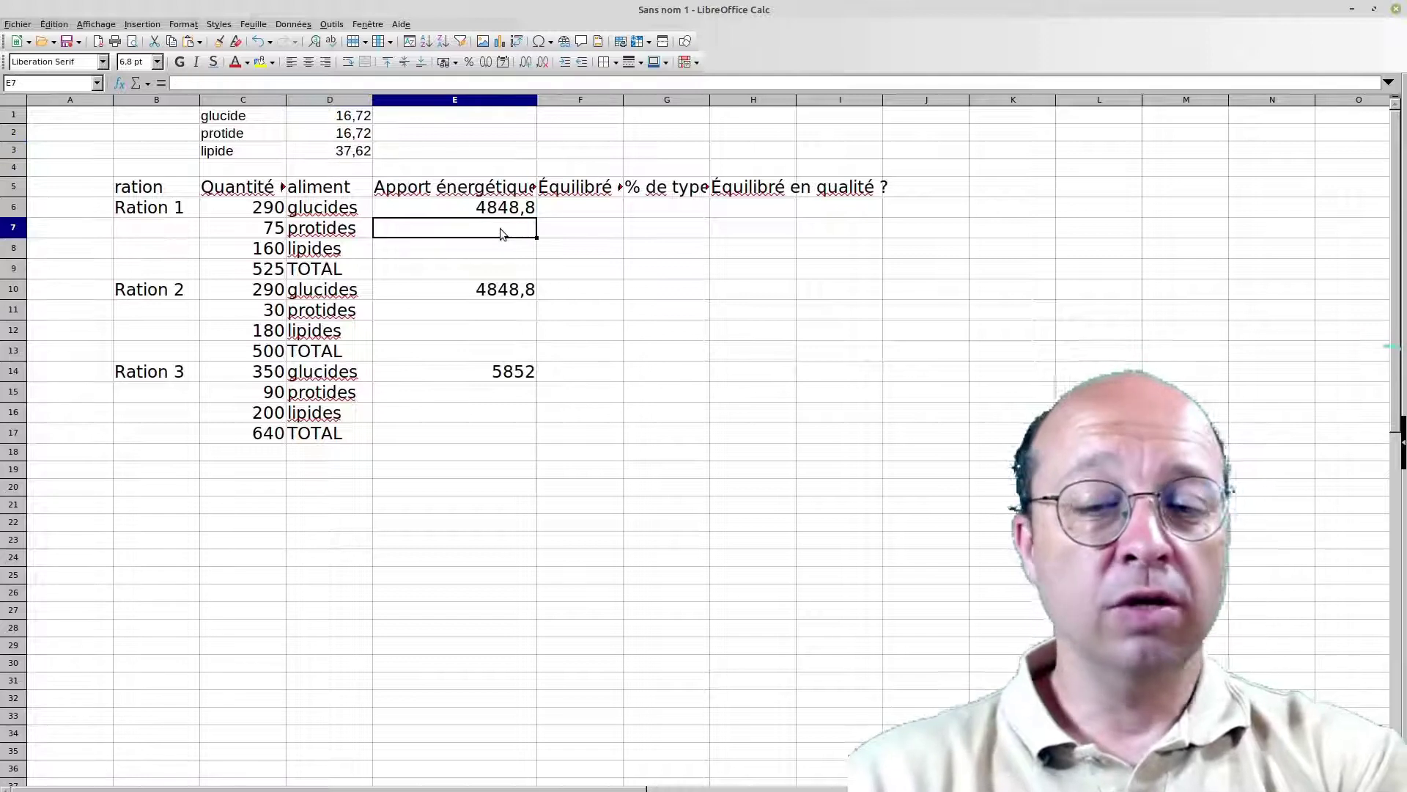
text(=)
click(272, 235)
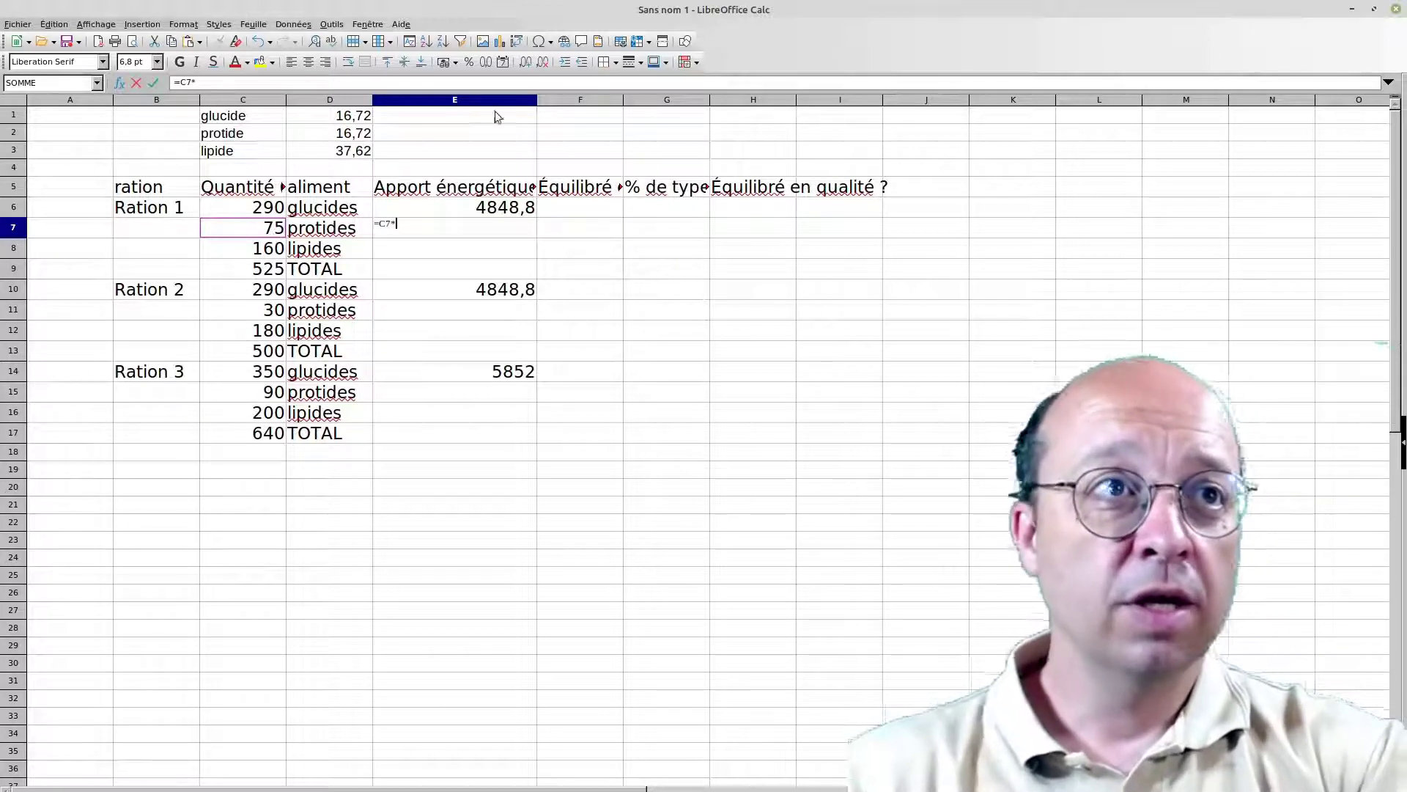
click(355, 135)
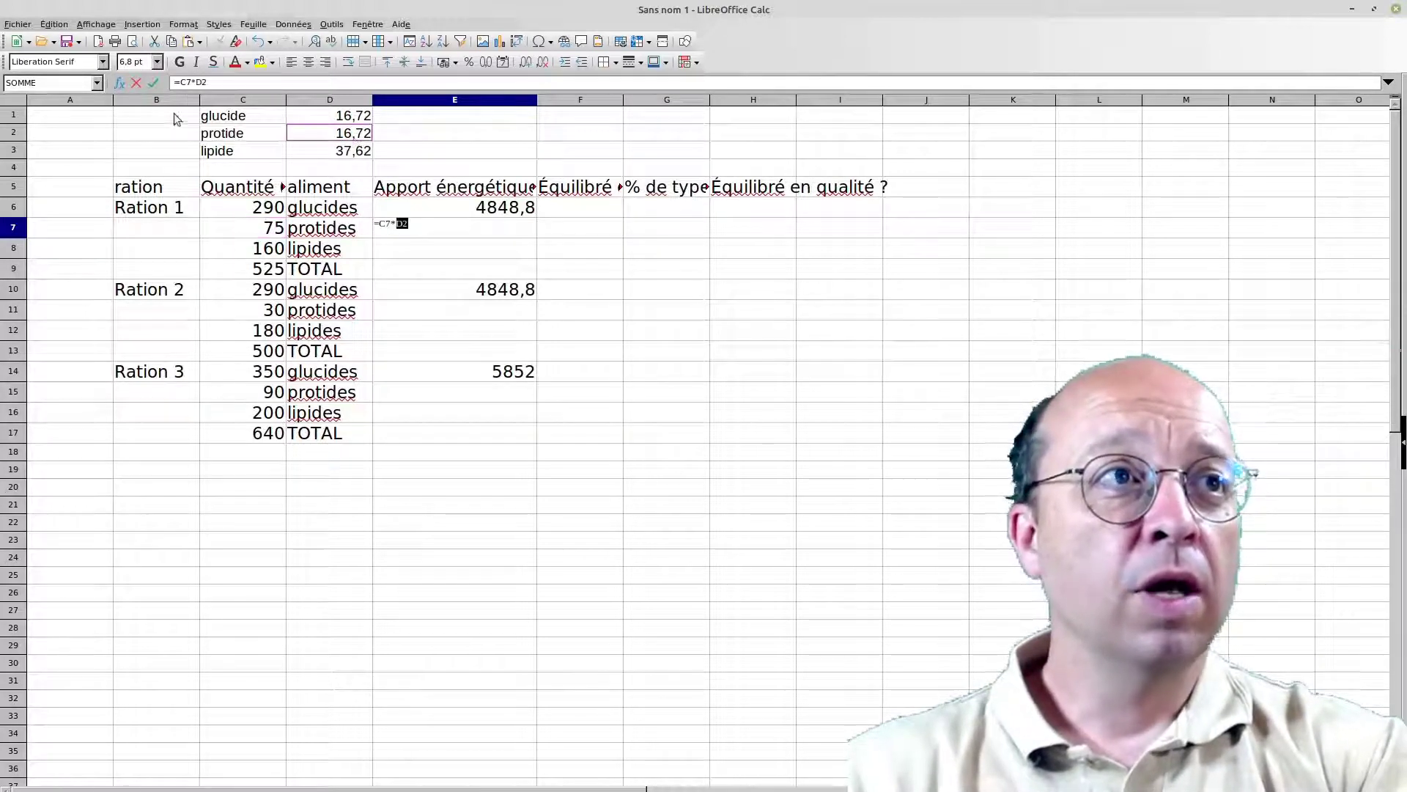
click(208, 83)
text(nrjprot)
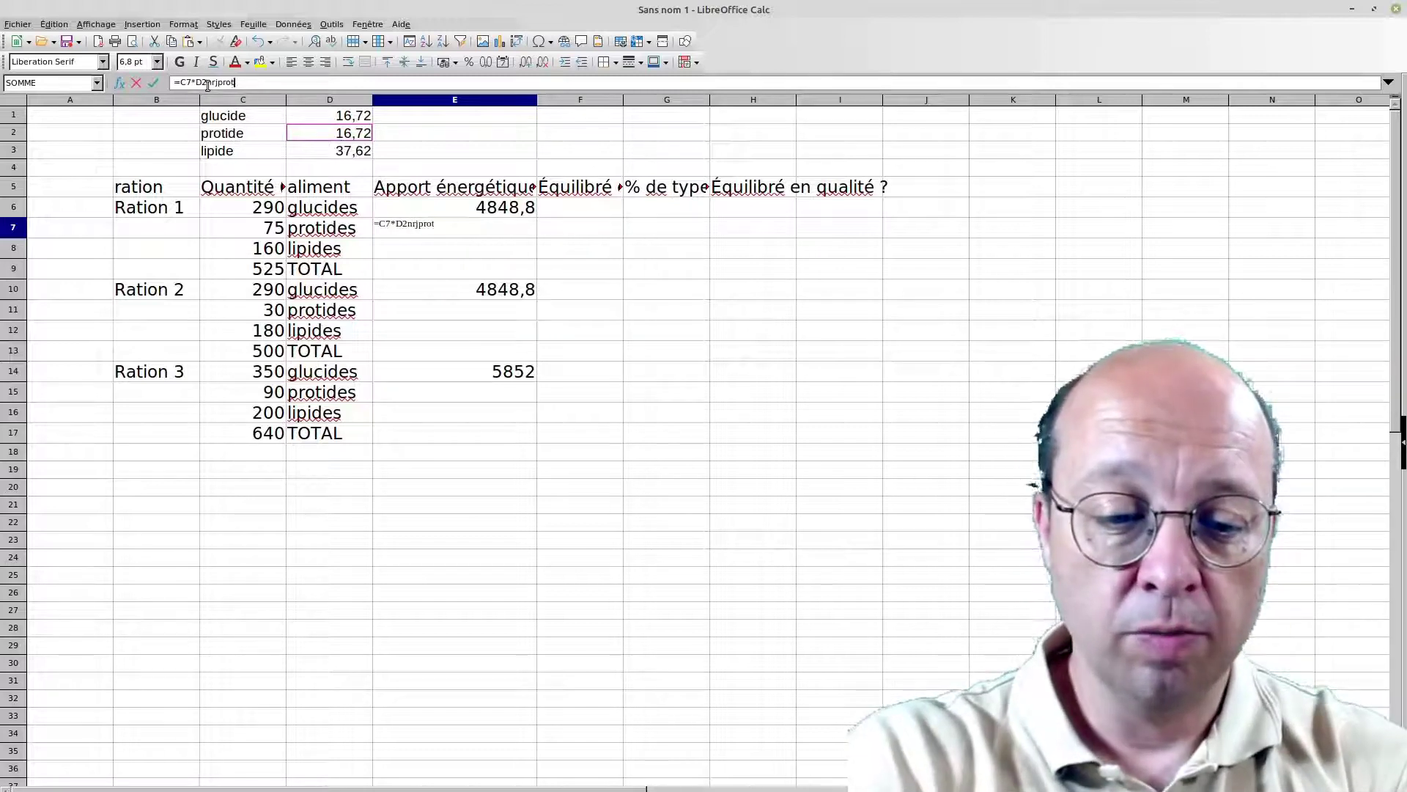
key(Return)
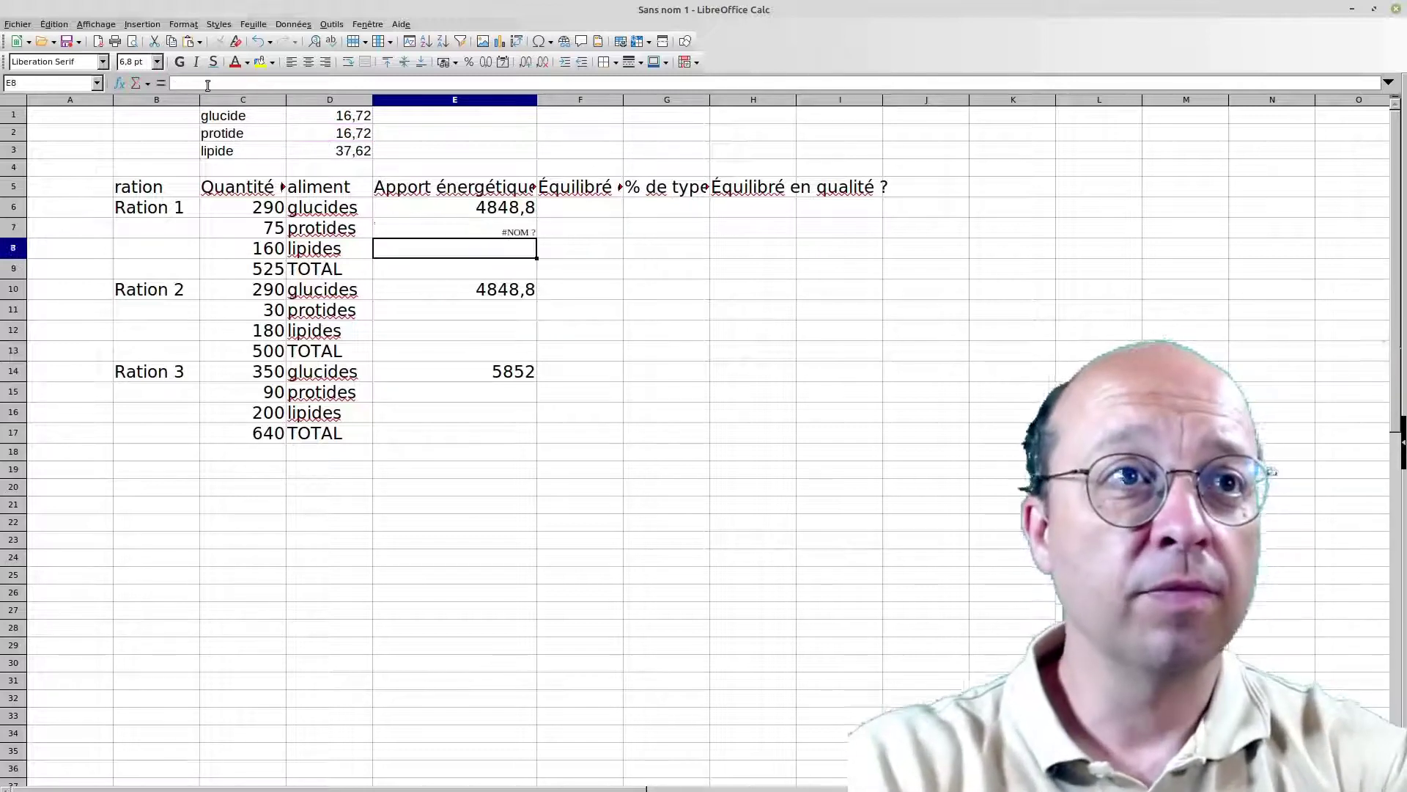
Correct the formula in E7 to =C7*nrjprotide by removing the stray D2 reference
click(438, 228)
click(201, 83)
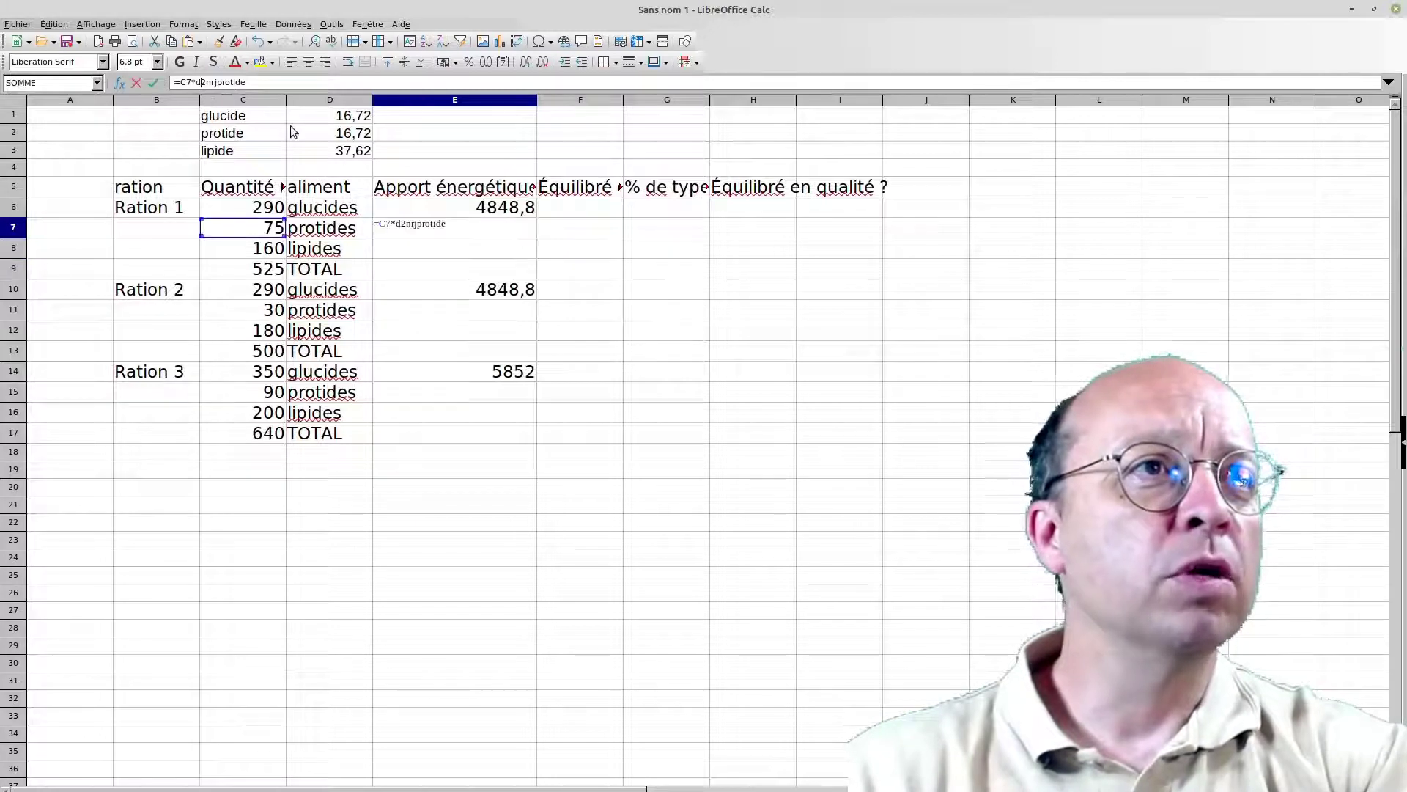
key(Delete)
key(BackSpace)
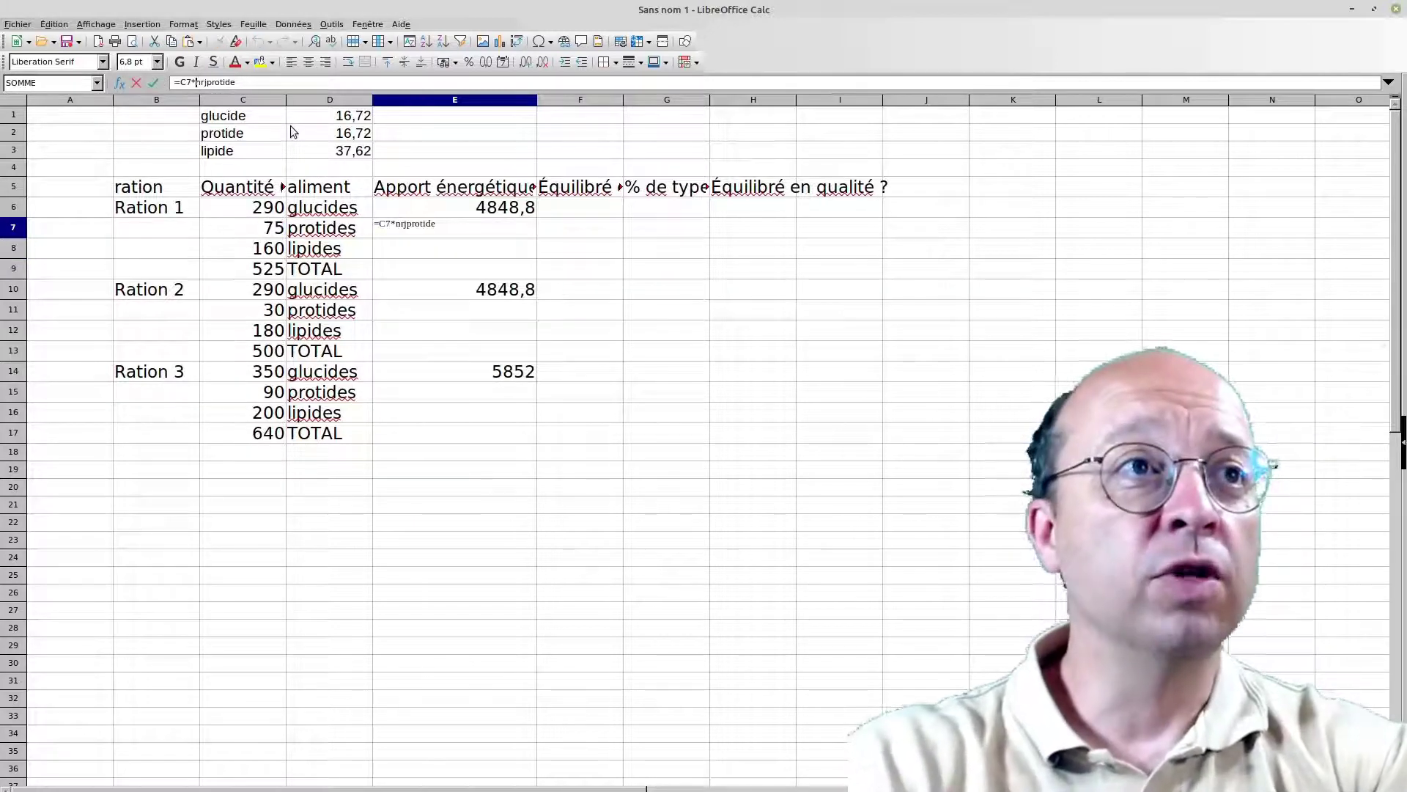
key(Return)
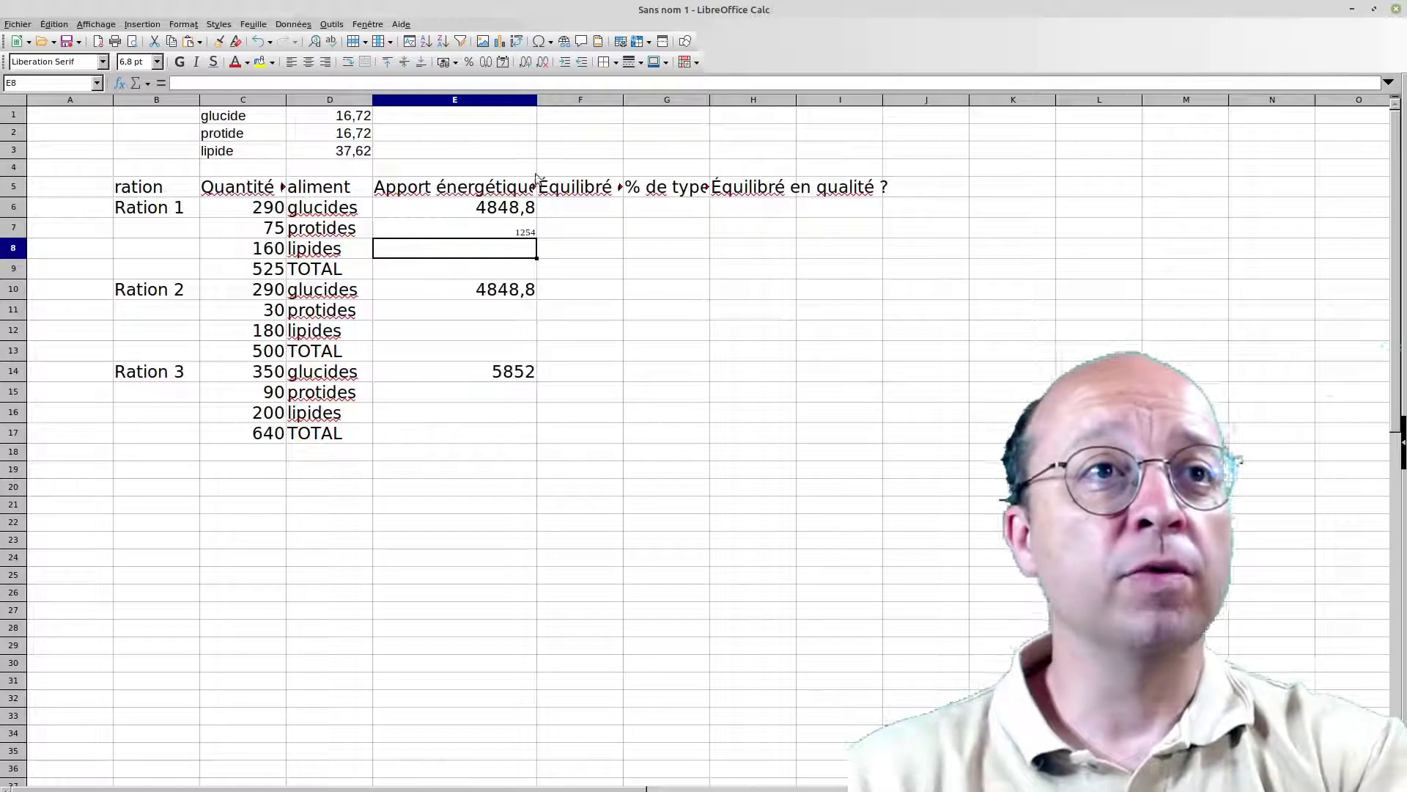
Clone the formatting of E6 onto the protide energy intake in E7
click(515, 213)
click(218, 44)
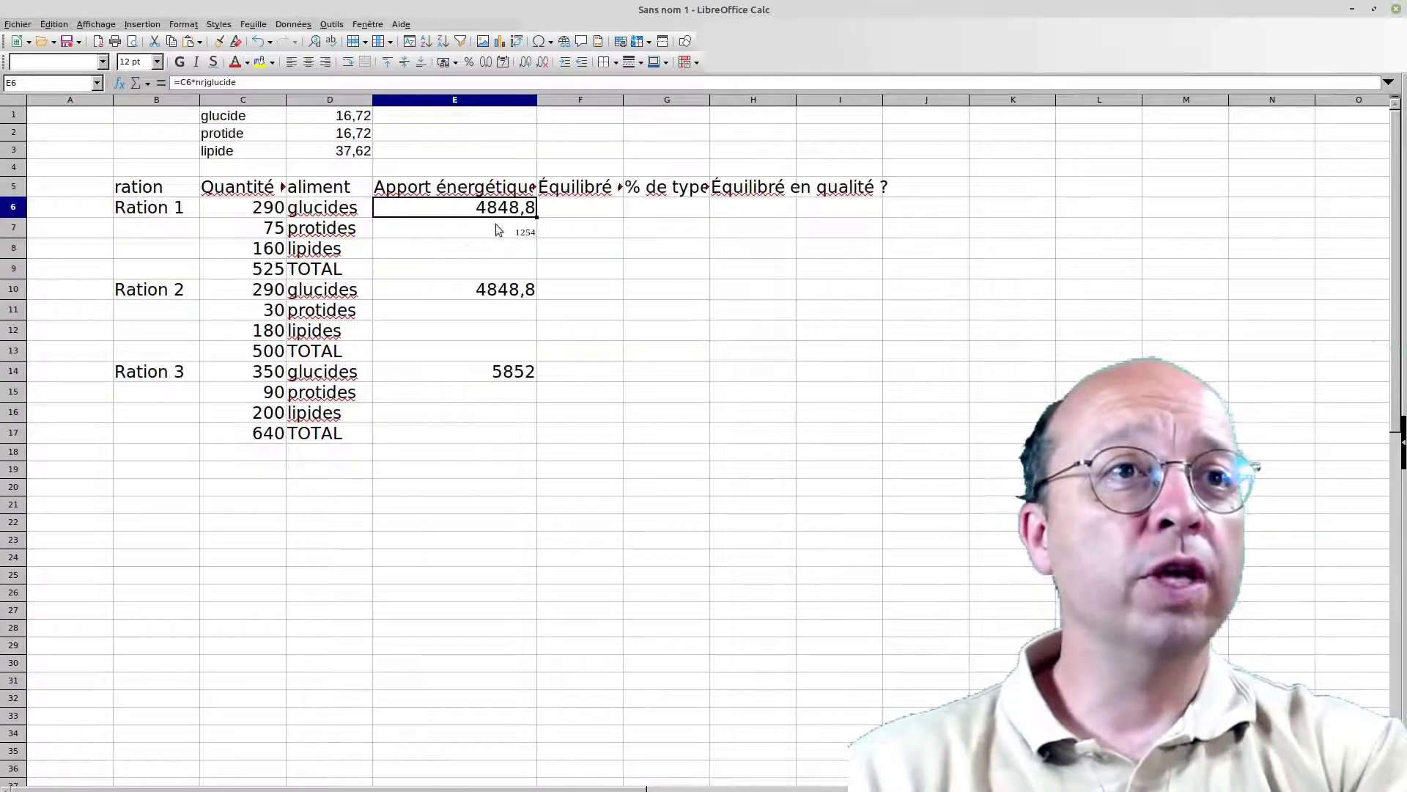
click(496, 225)
click(497, 228)
click(496, 250)
click(497, 228)
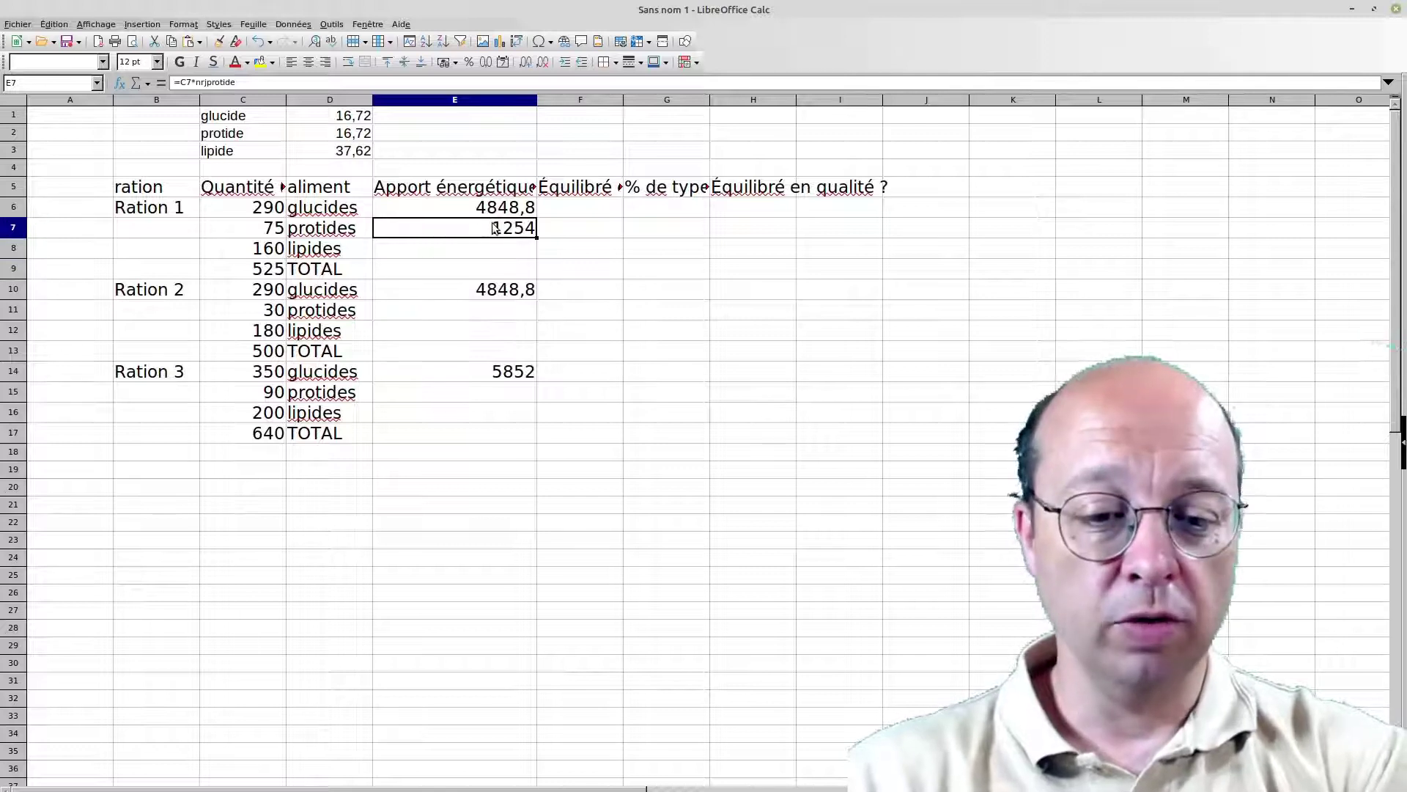
Copy the protide energy formula from E7 to Ration 2's protide row in E11 and check the copied formula
key(ctrl+c)
click(486, 314)
key(ctrl+v)
click(501, 351)
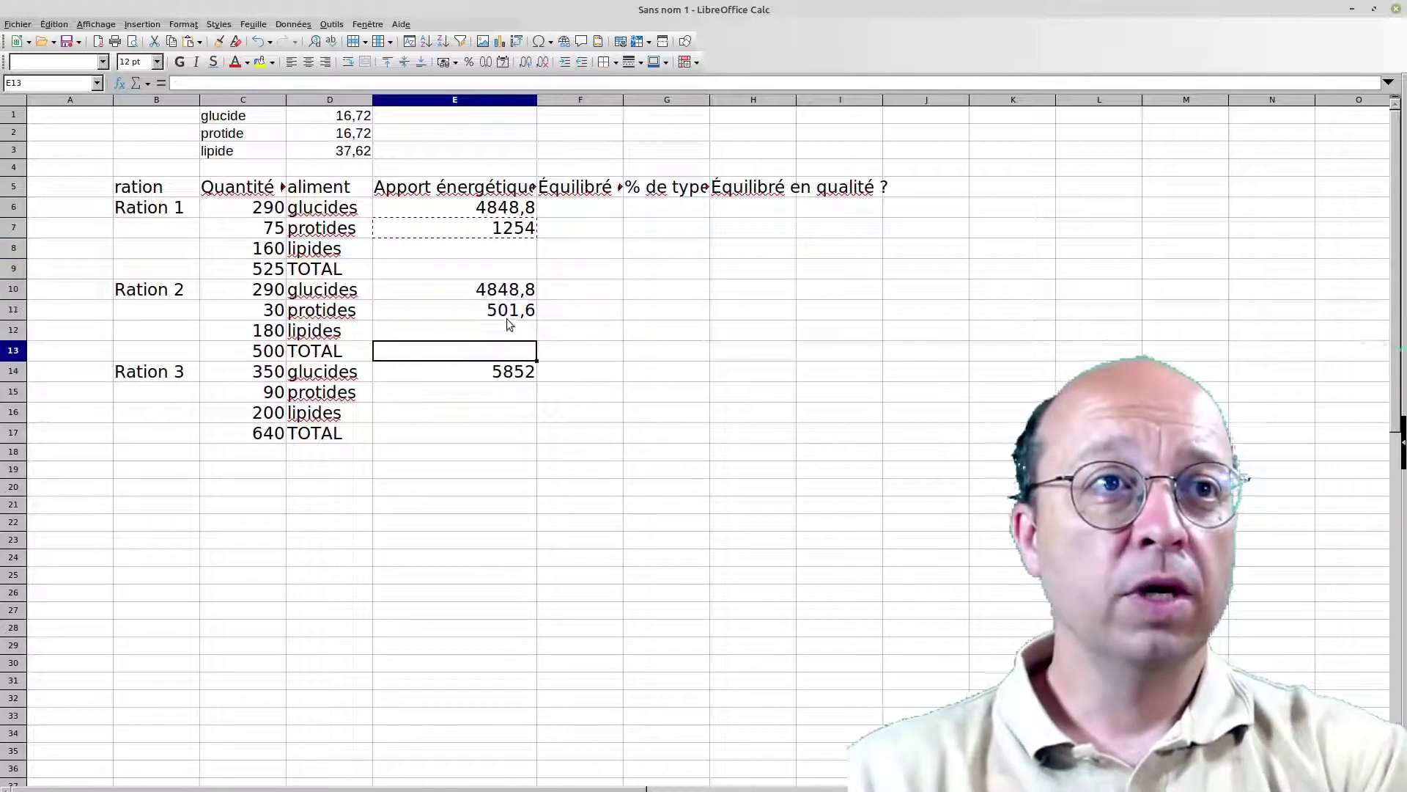
click(510, 317)
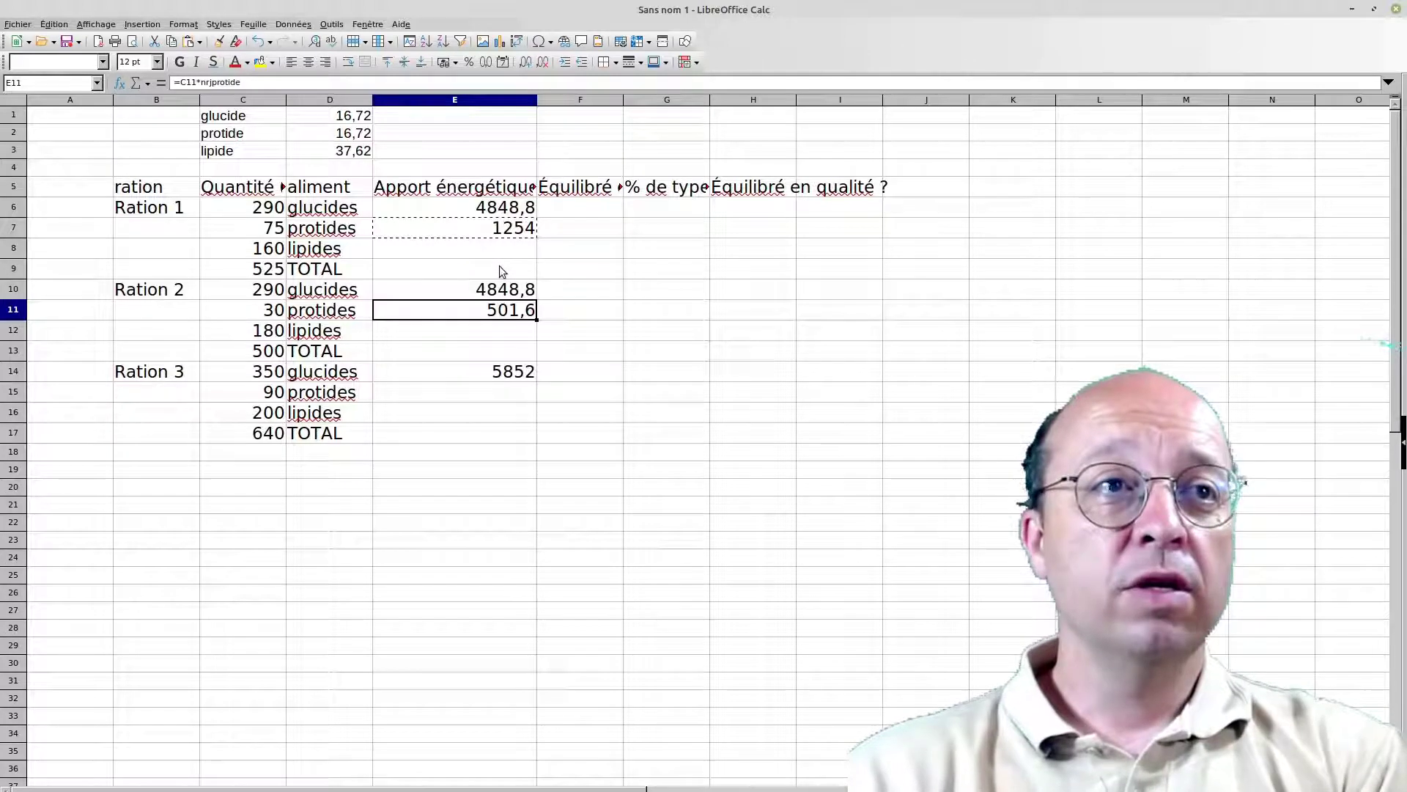
Copy the Ration 1 total formula from C9 to E9 to sum the energy intakes
click(268, 271)
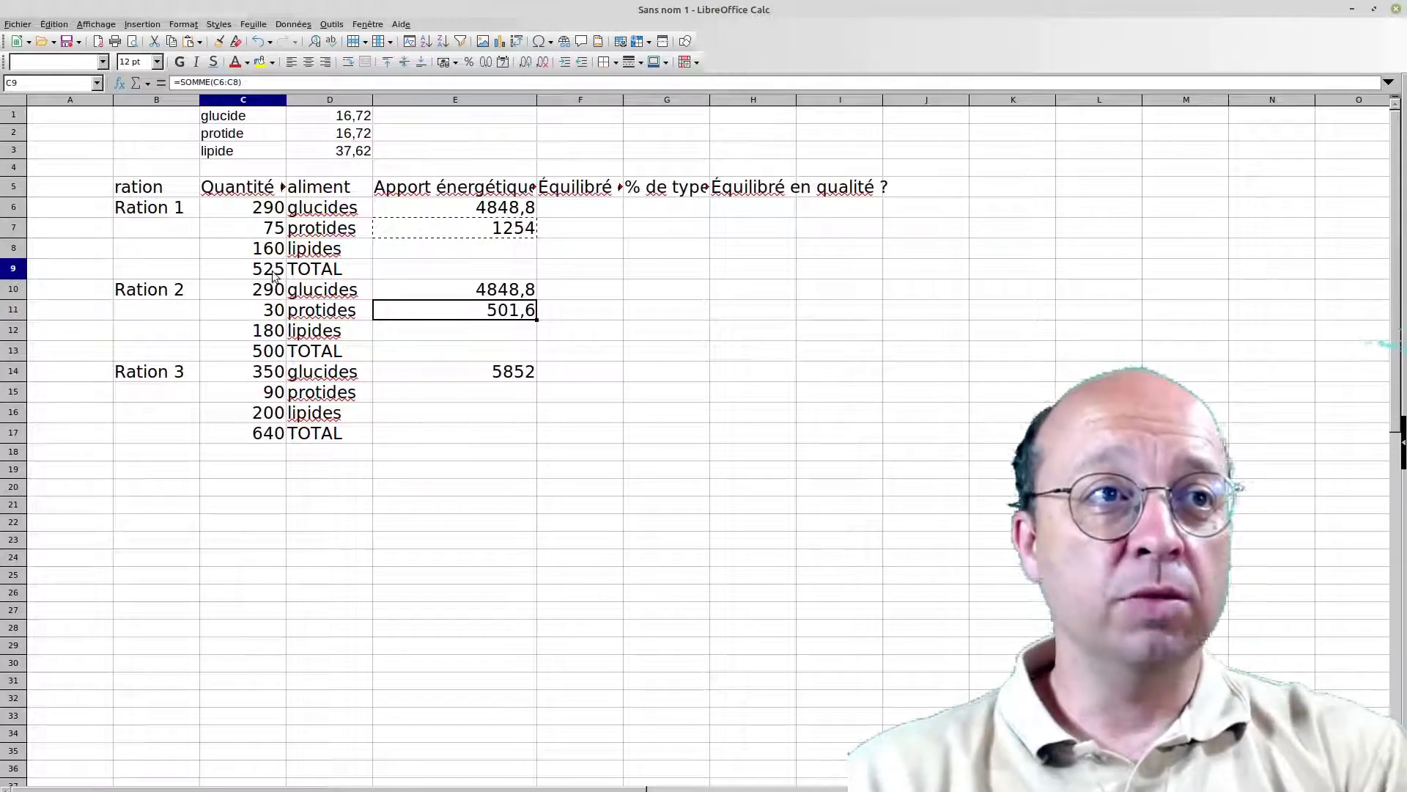
key(ctrl+c)
click(446, 269)
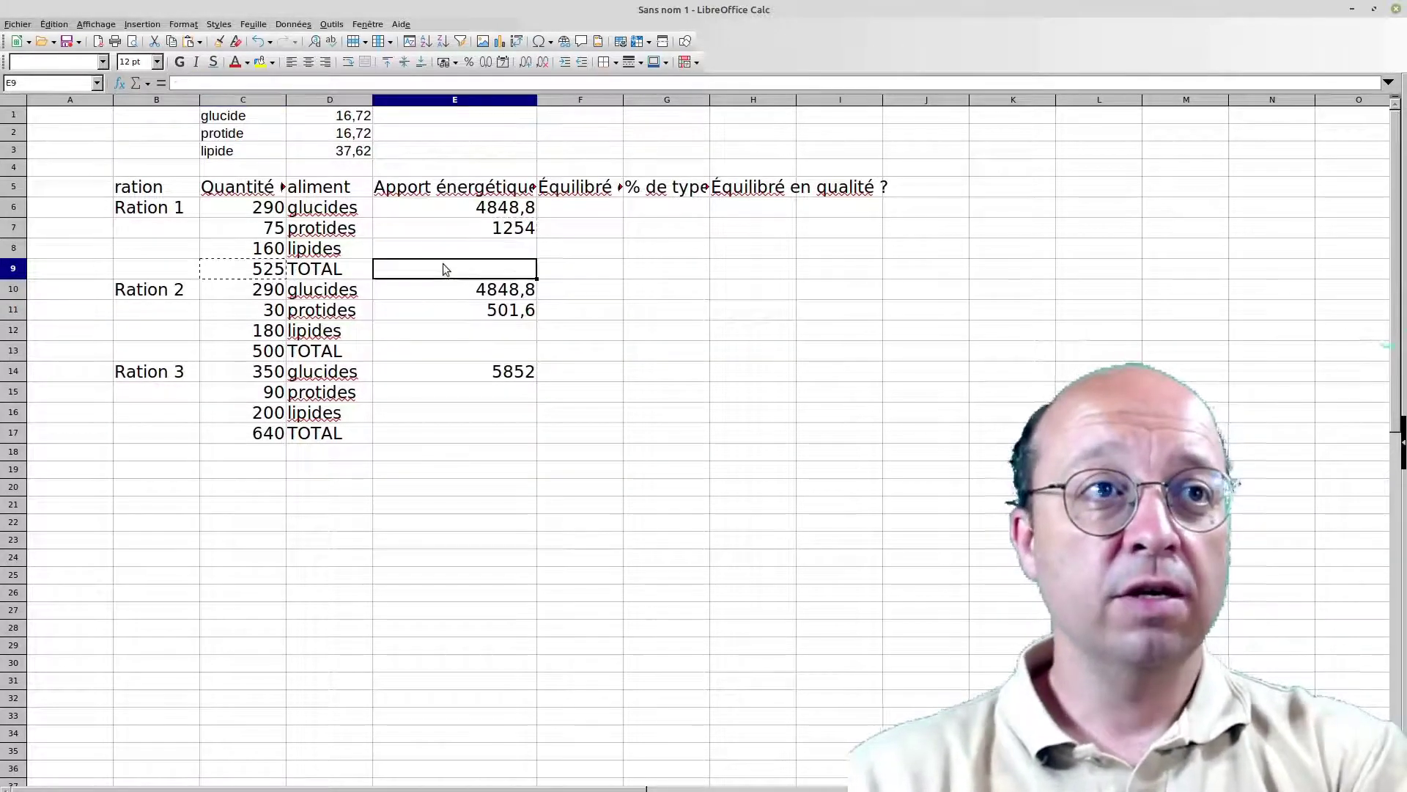
key(ctrl+v)
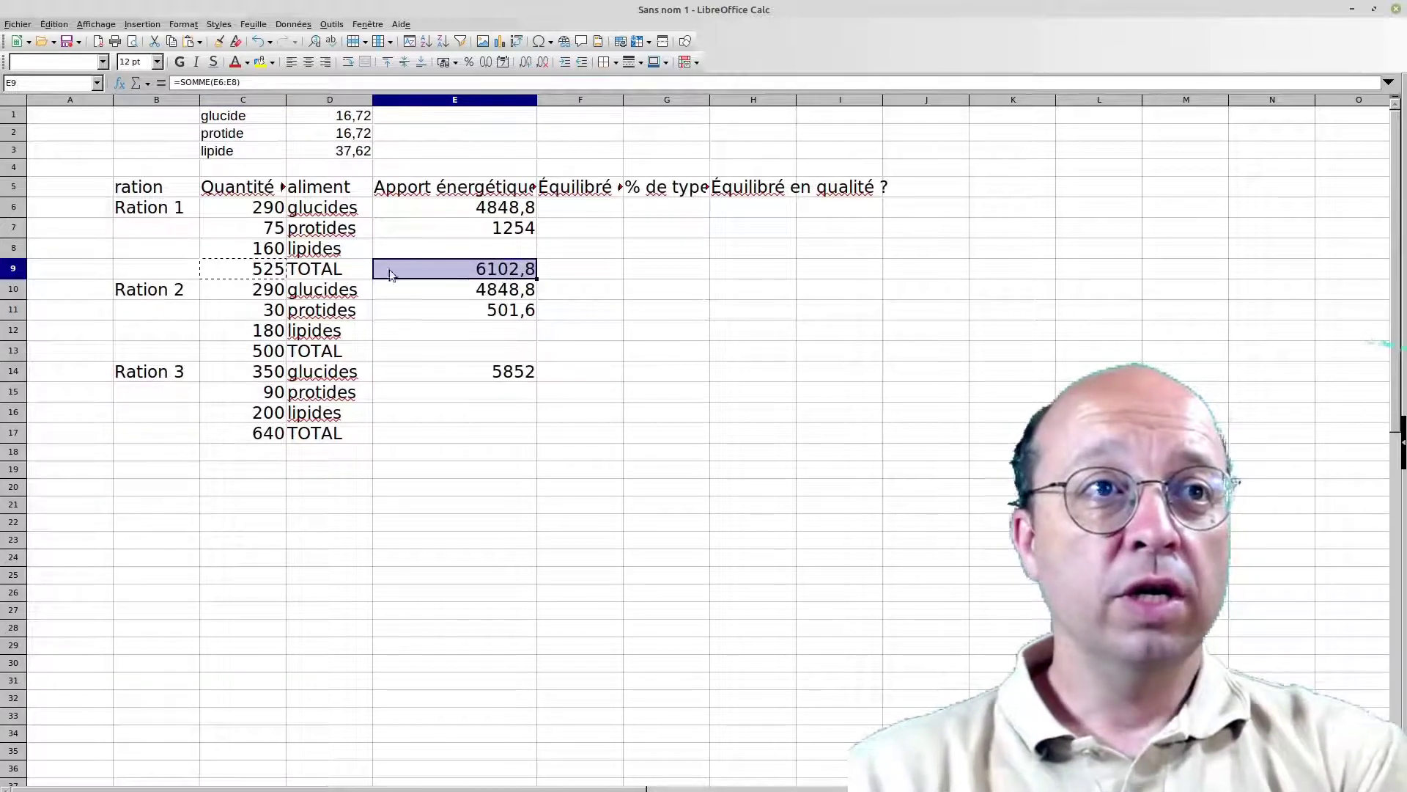
Enter the formula =C8*nrjlipide in E8 for Ration 1's lipide energy intake
click(477, 251)
text(=)
click(277, 257)
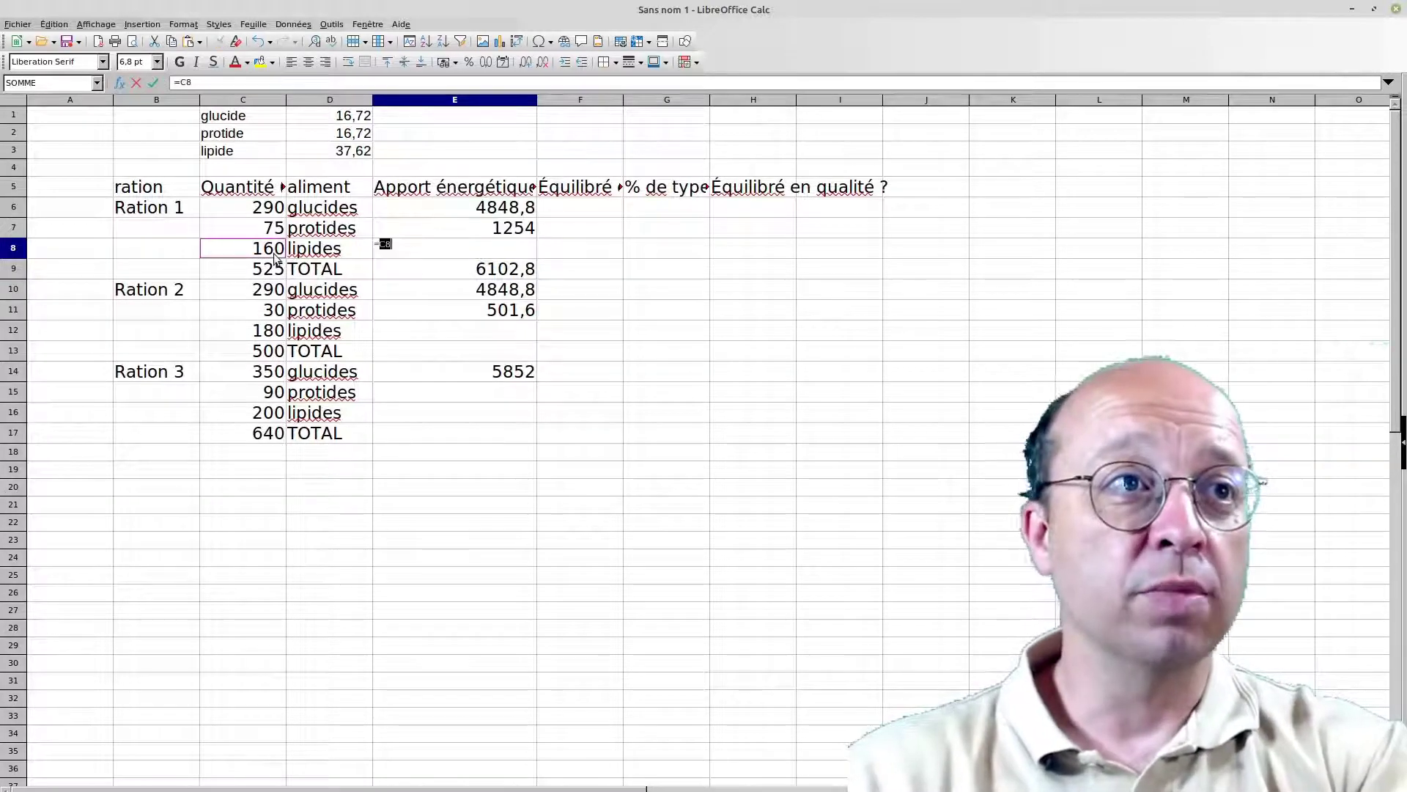
text(*)
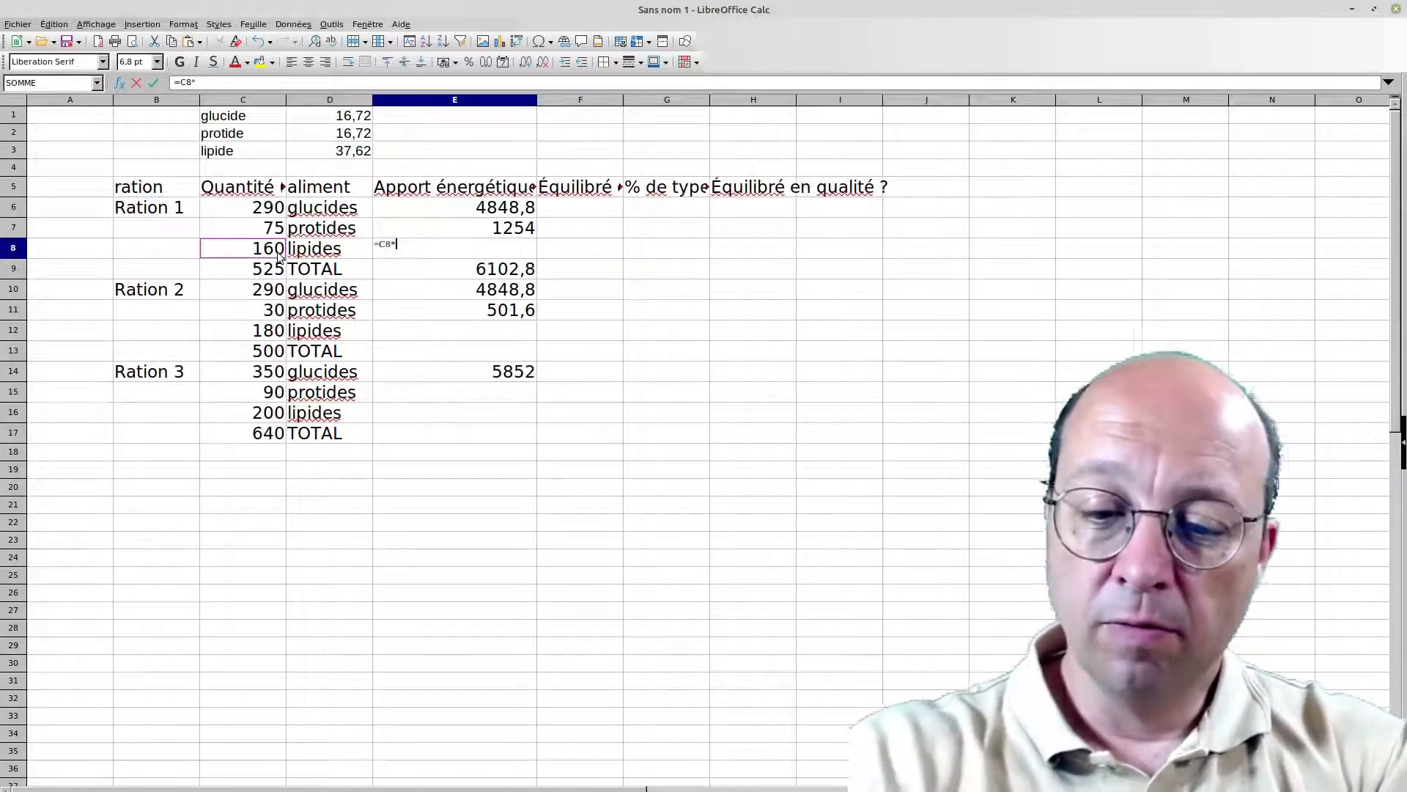
text(nrjlipide)
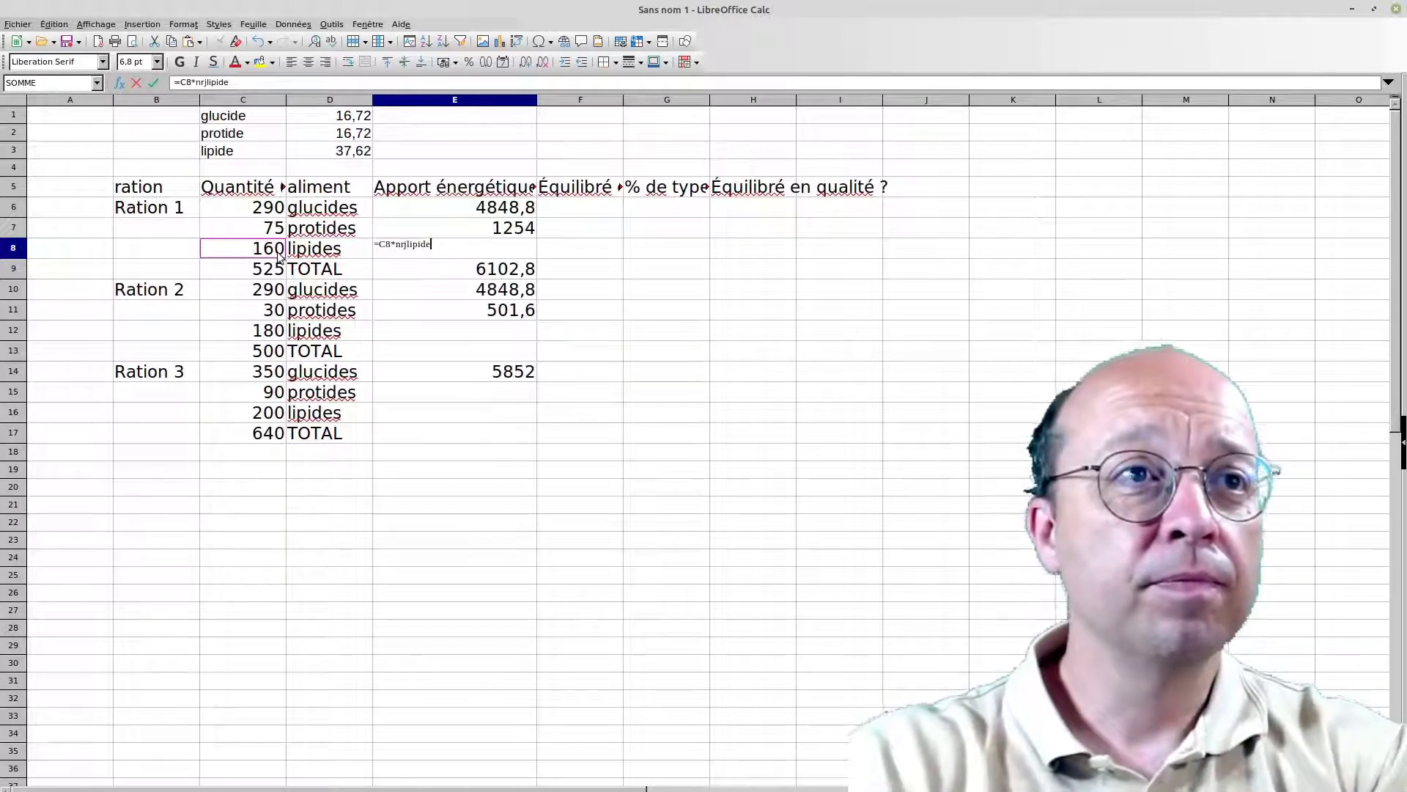
key(Return)
Clone the formatting of E7 onto the lipide energy intake in E8
click(519, 228)
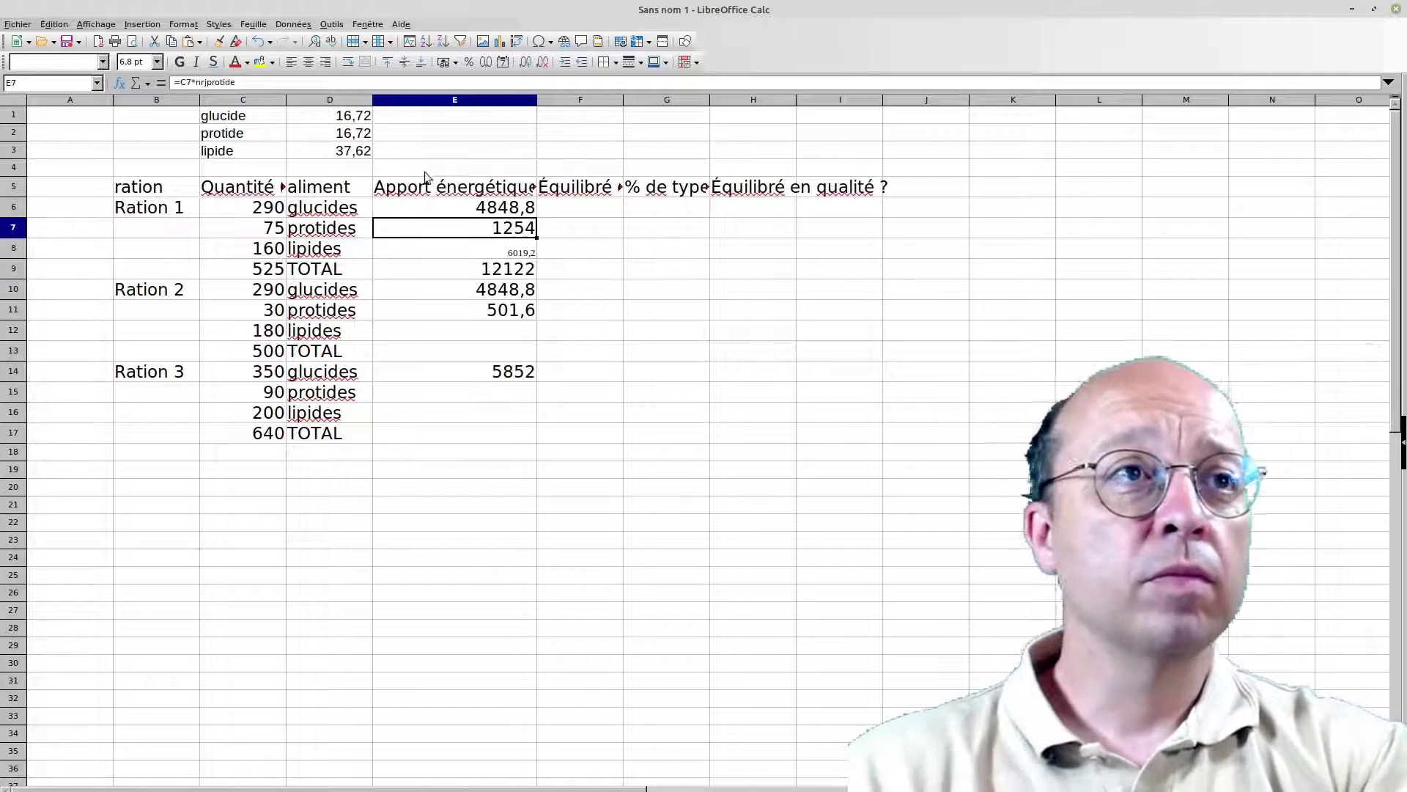
click(520, 250)
click(526, 276)
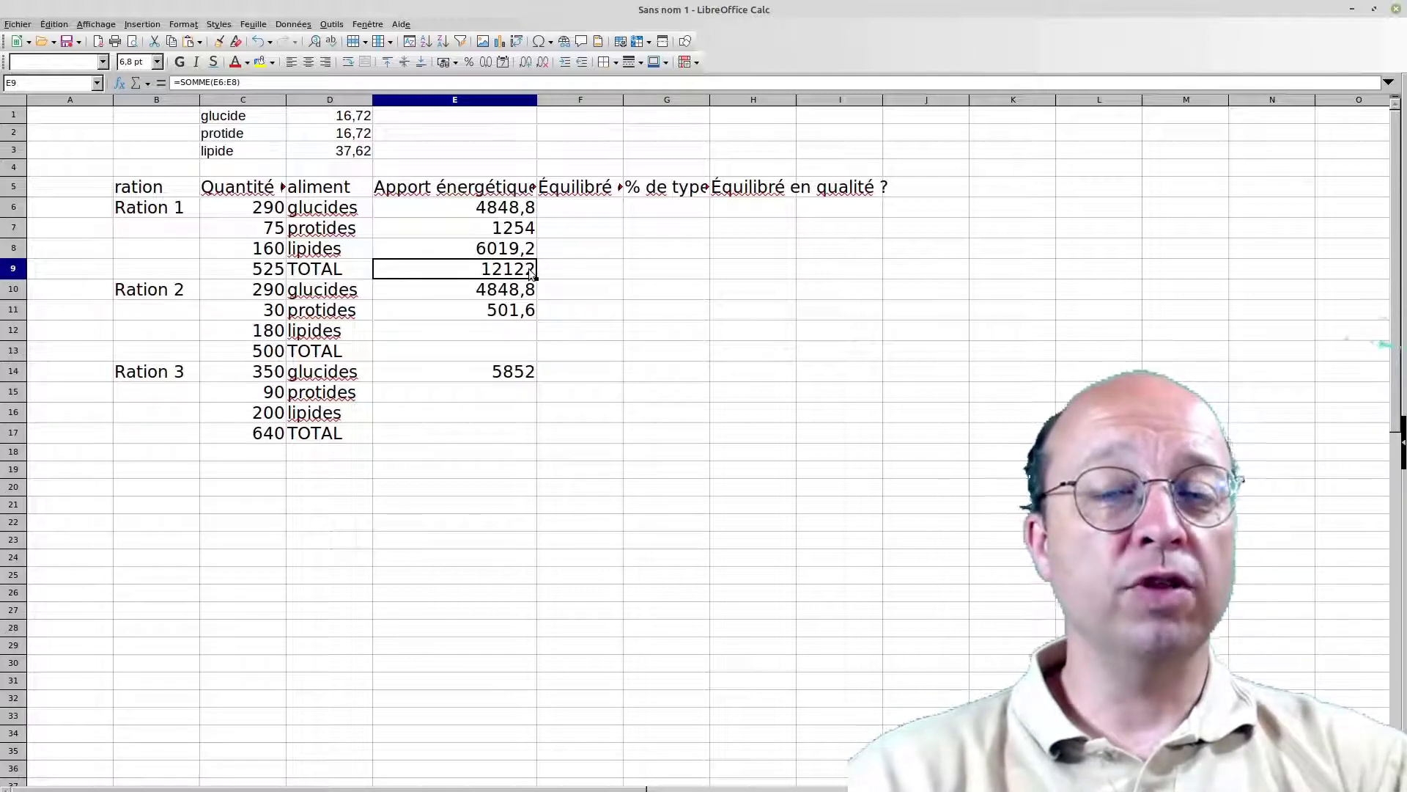
Check the recommended daily energy needs in Tableau 1 of SC02L0203.pdf, return to the spreadsheet and fill F6:F9 with red
click(591, 212)
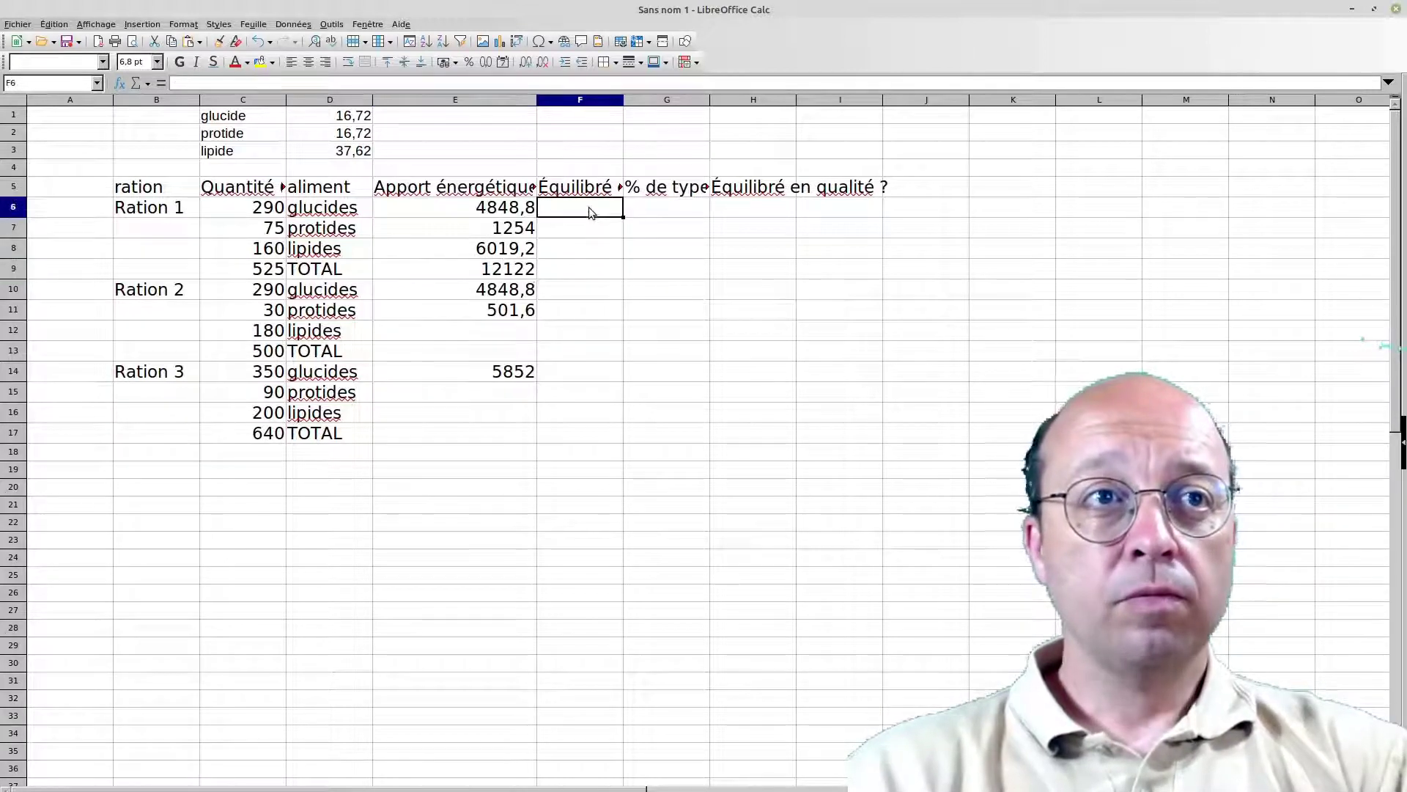
drag(591, 212, 597, 267)
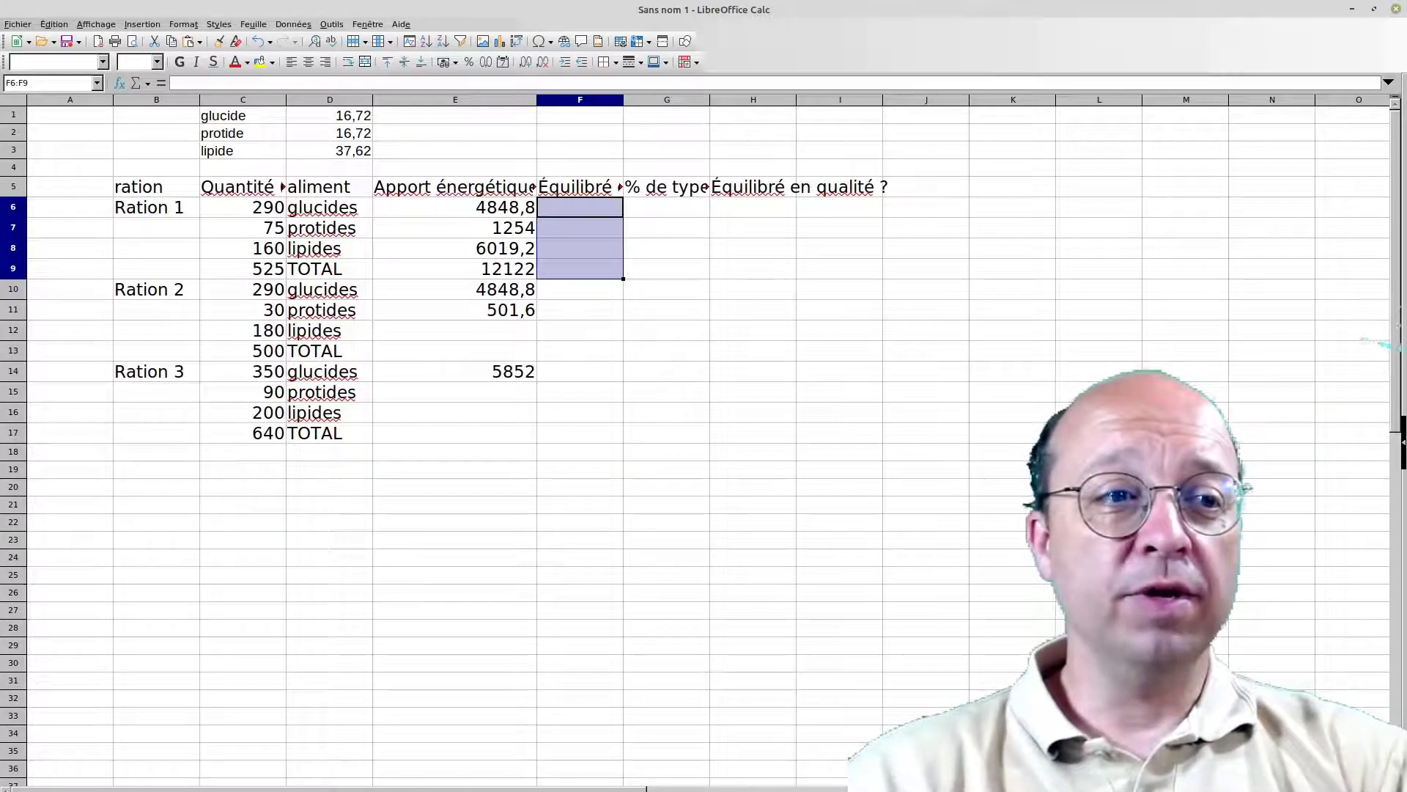
key(alt+Tab)
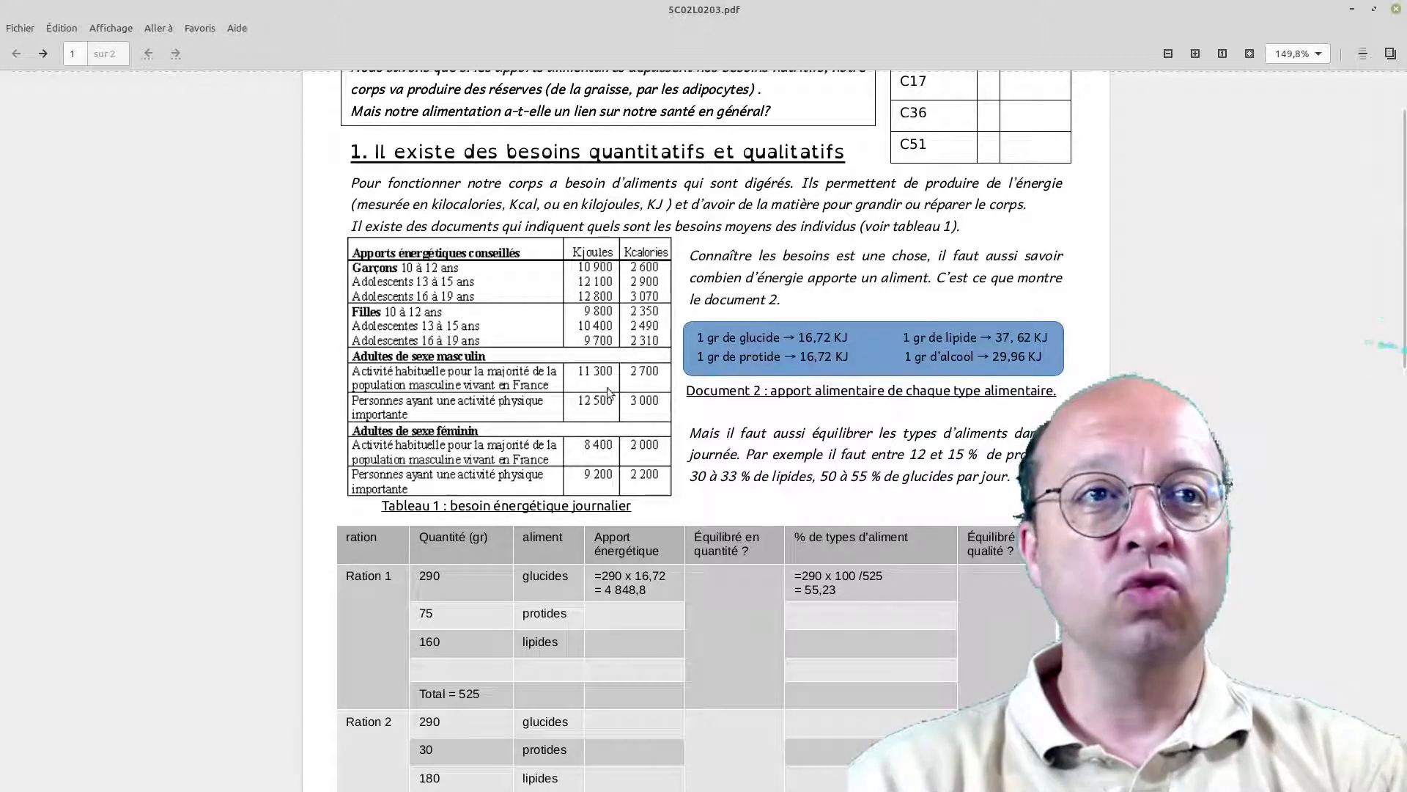
key(alt+Tab)
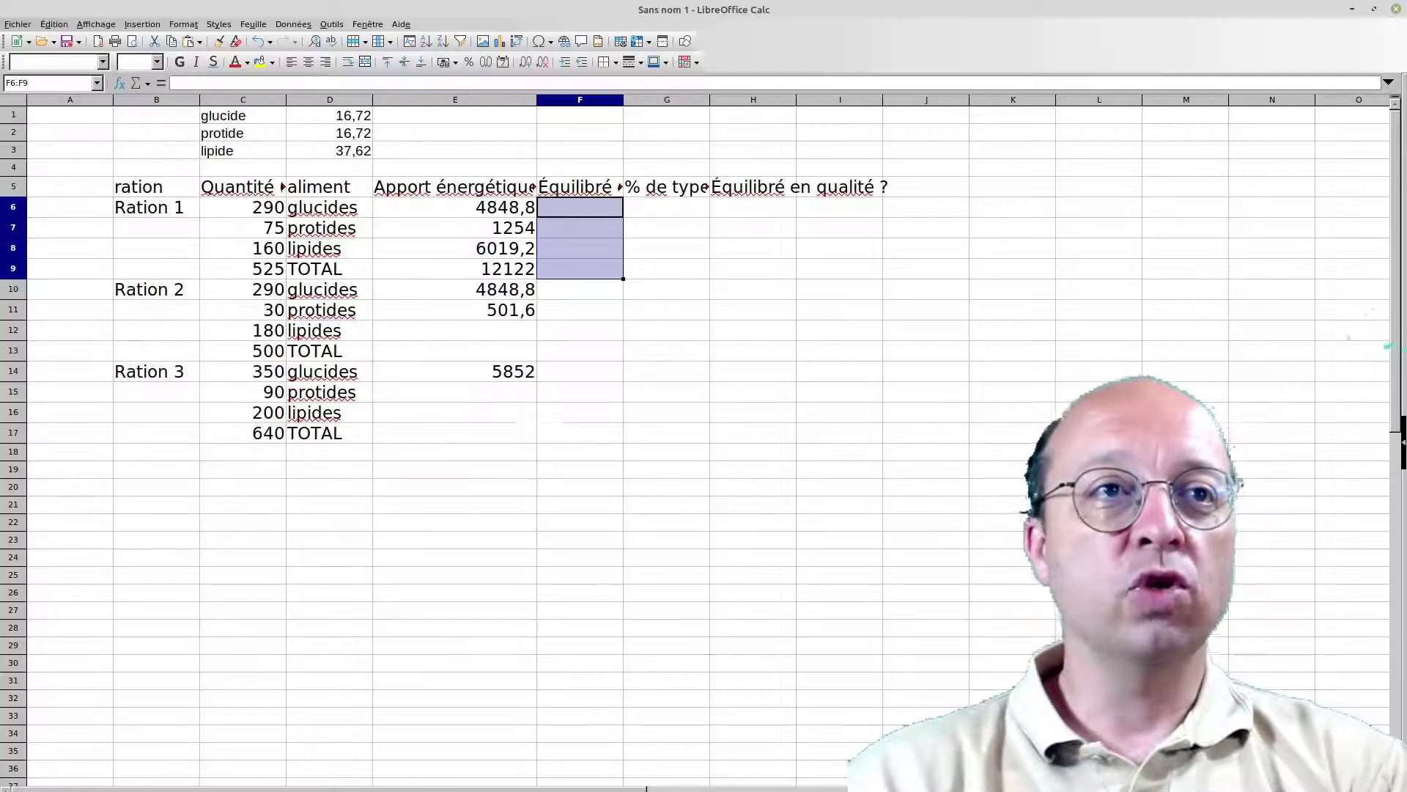
click(504, 273)
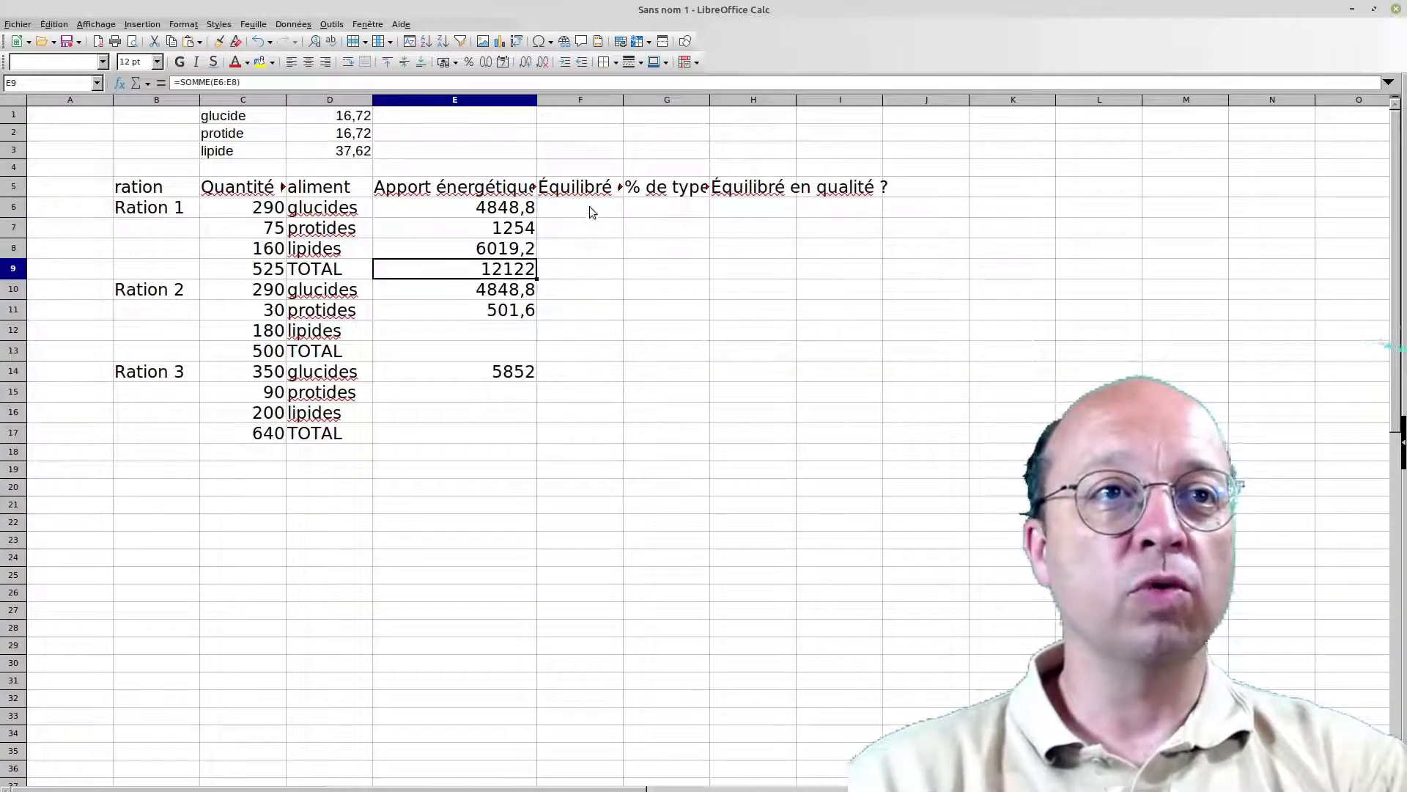
drag(590, 209, 593, 269)
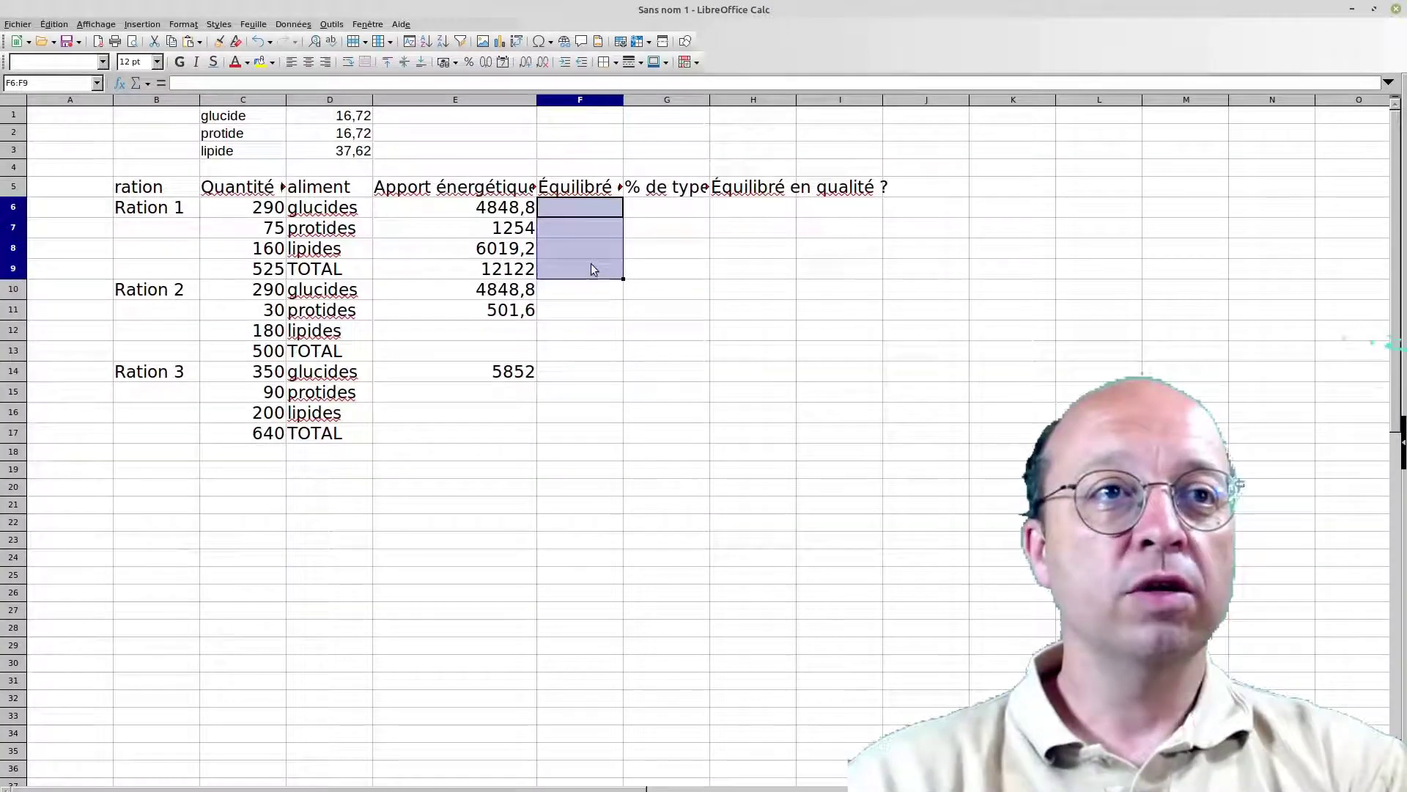
click(273, 62)
click(309, 150)
click(663, 293)
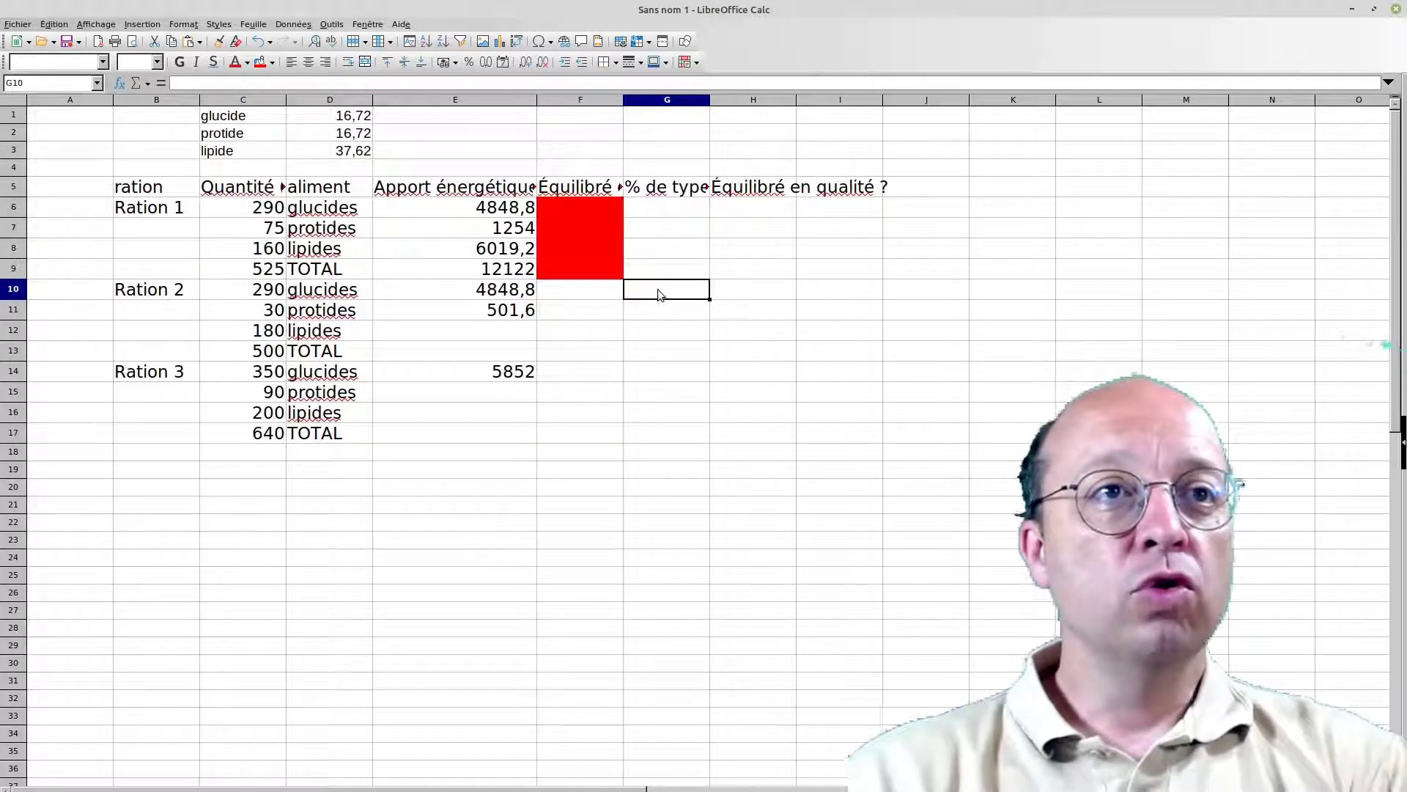
Widen column G to show more of its percentage heading
click(516, 276)
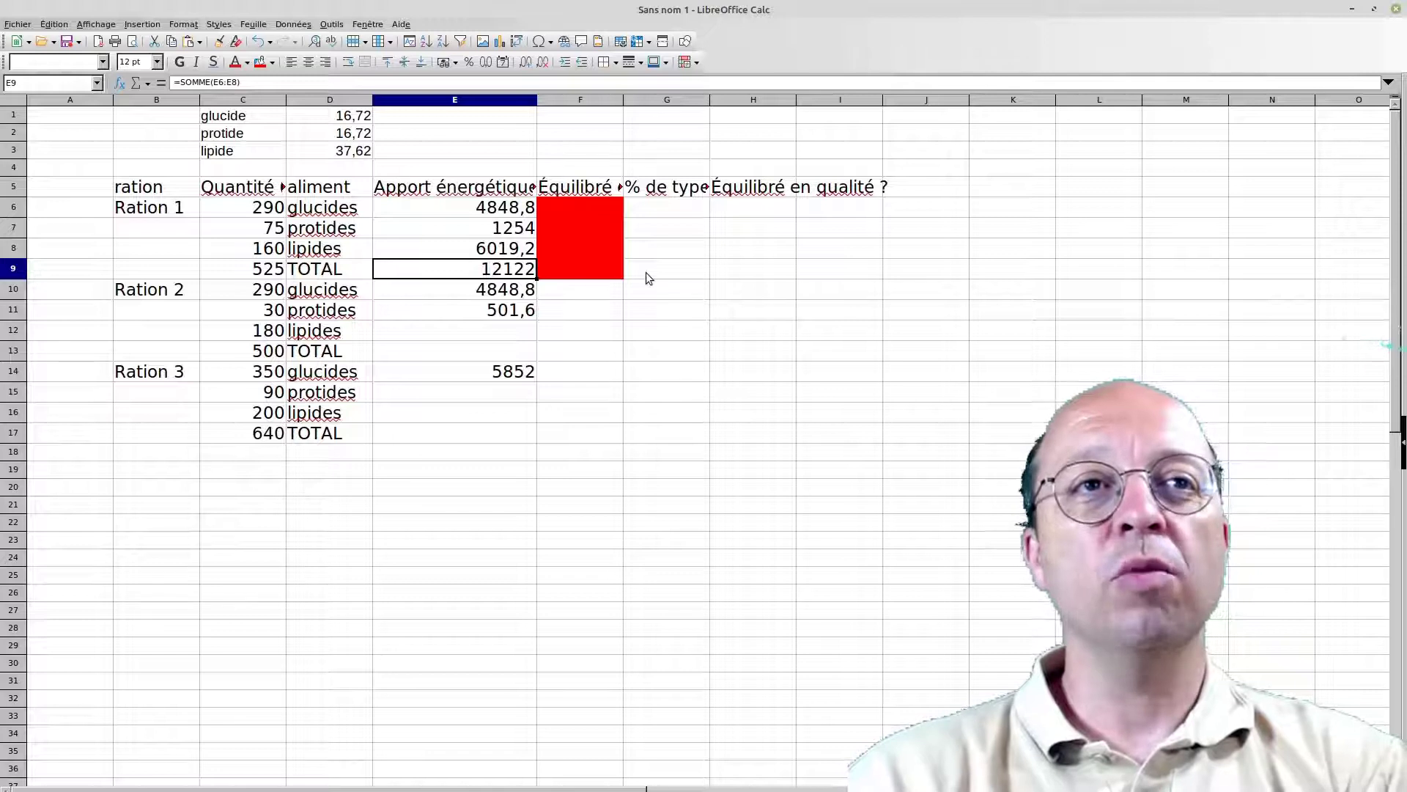
click(664, 215)
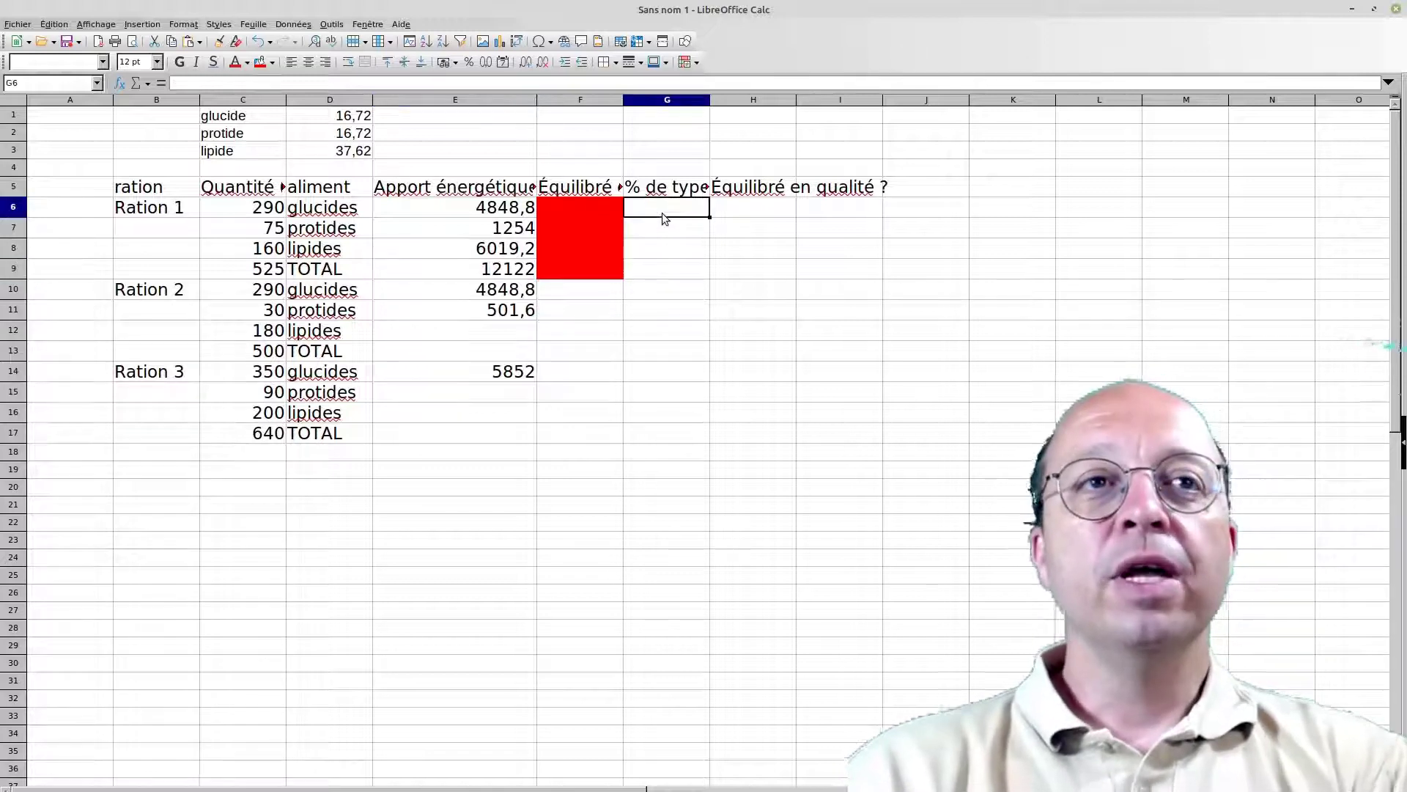
drag(709, 101, 750, 101)
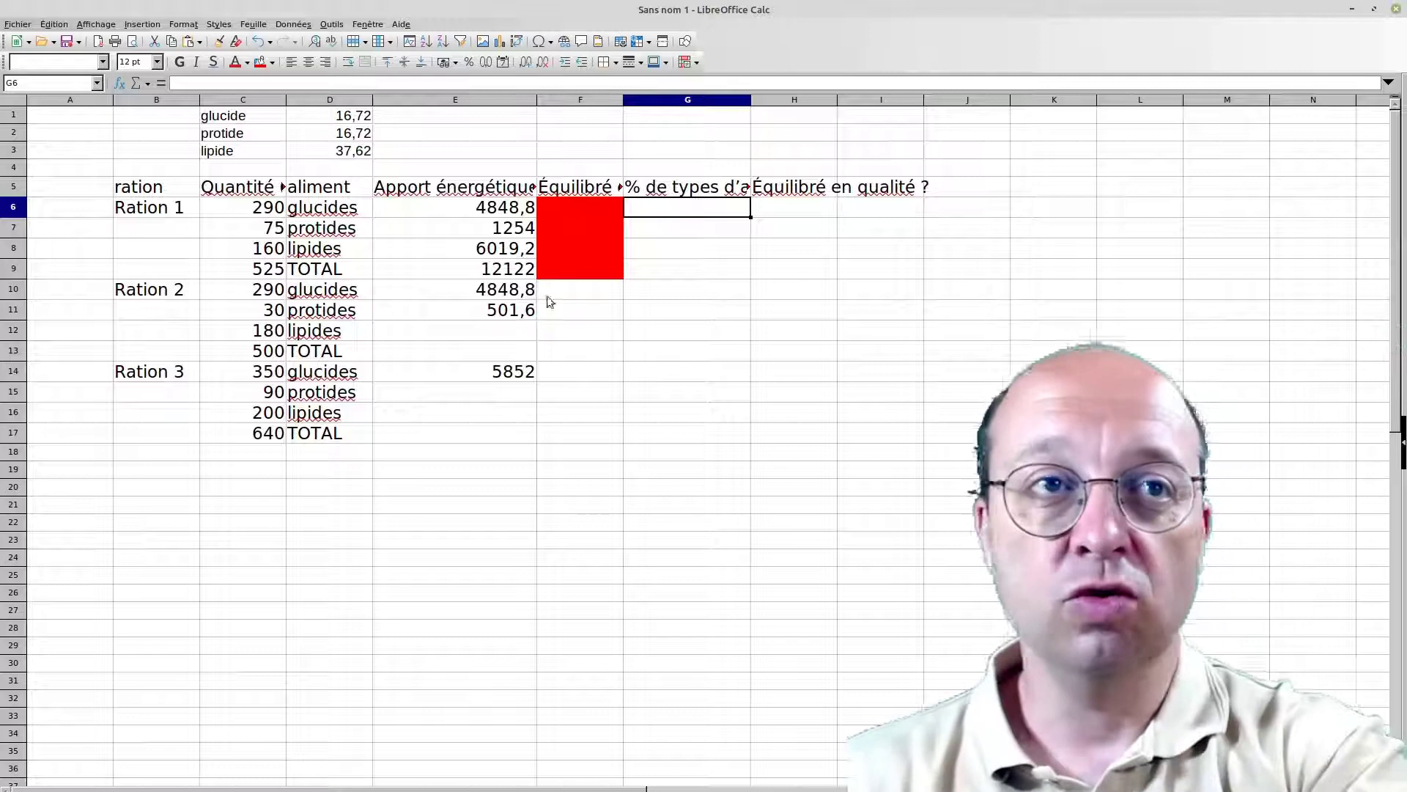
Enter the formula =C6/C9 in G6 for the share of glucides in Ration 1 and reselect the cell
text(=)
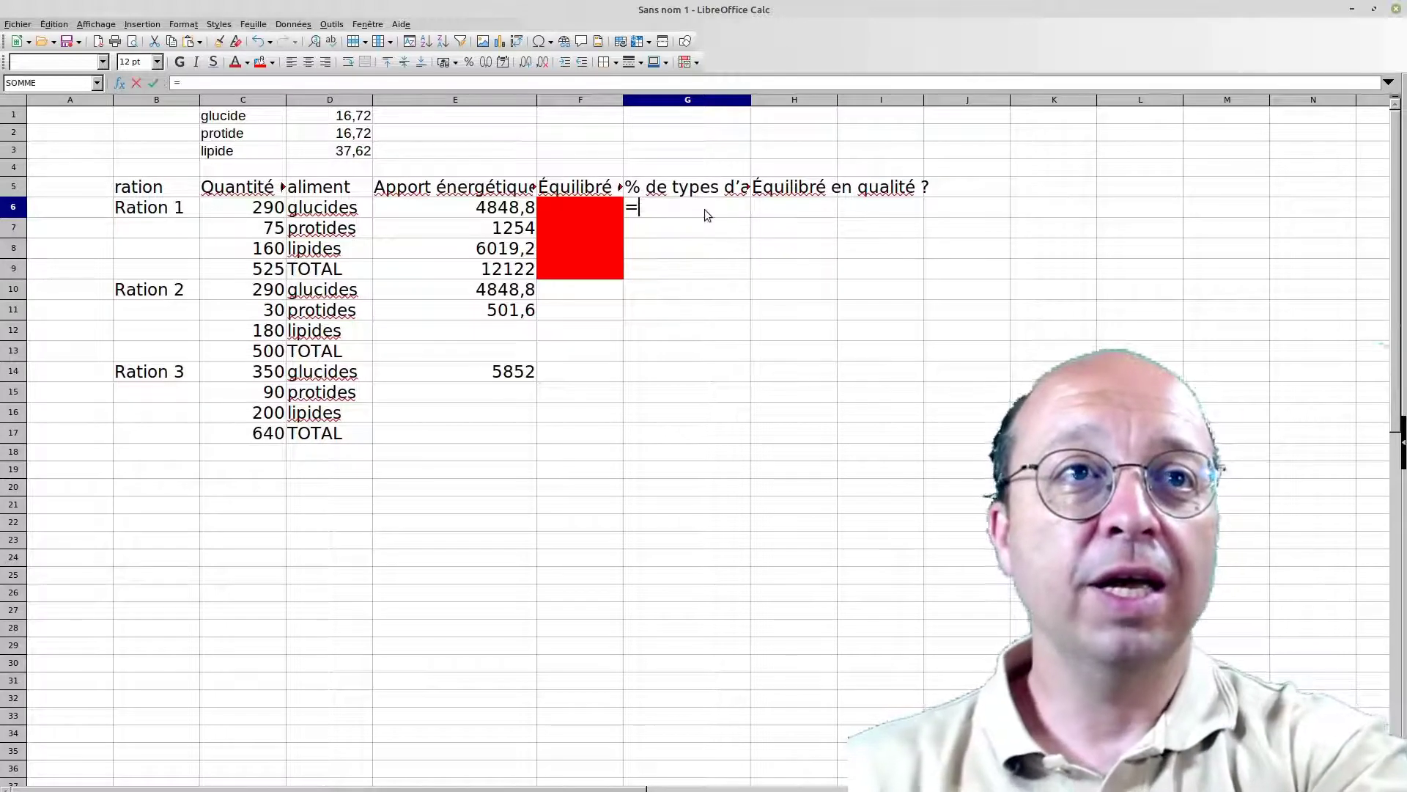
click(277, 214)
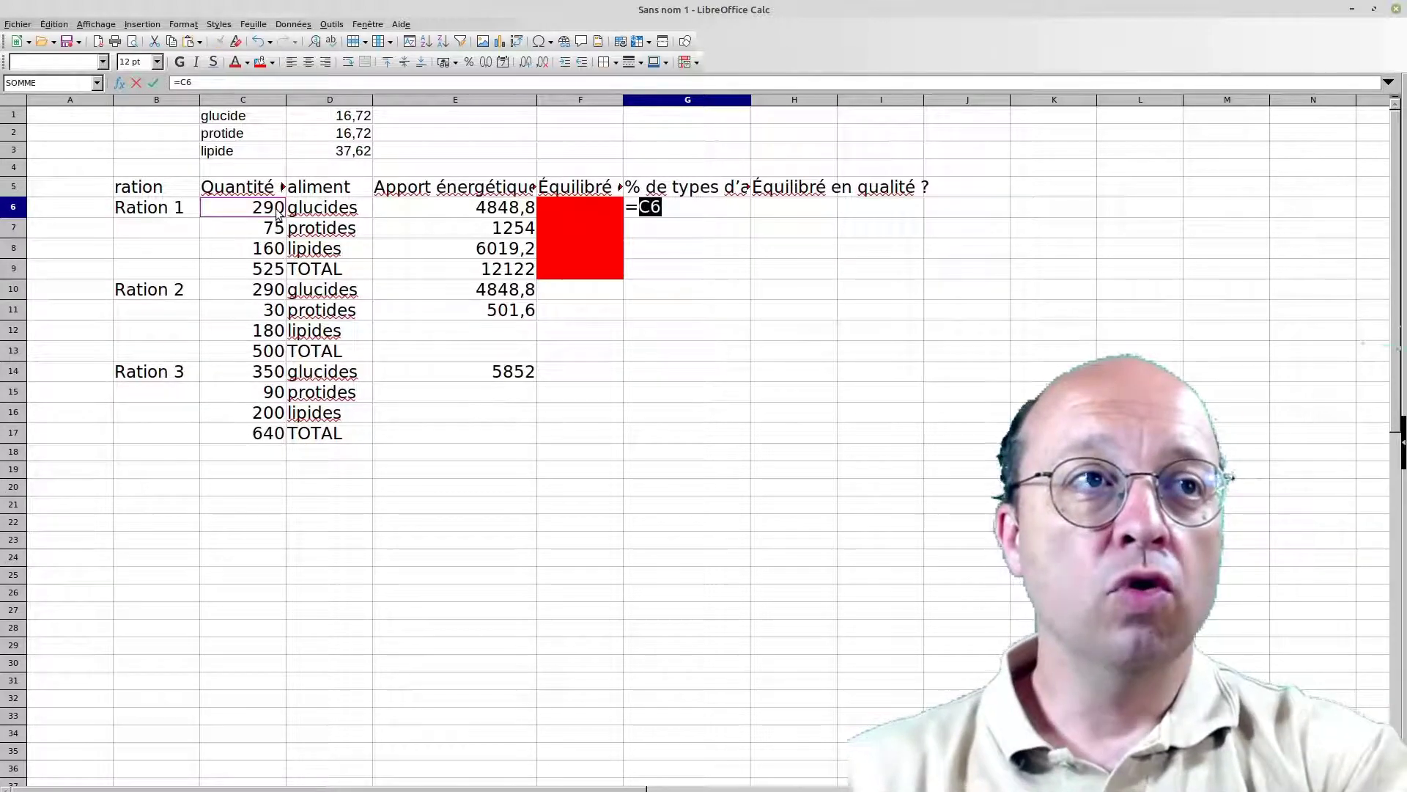
text(/)
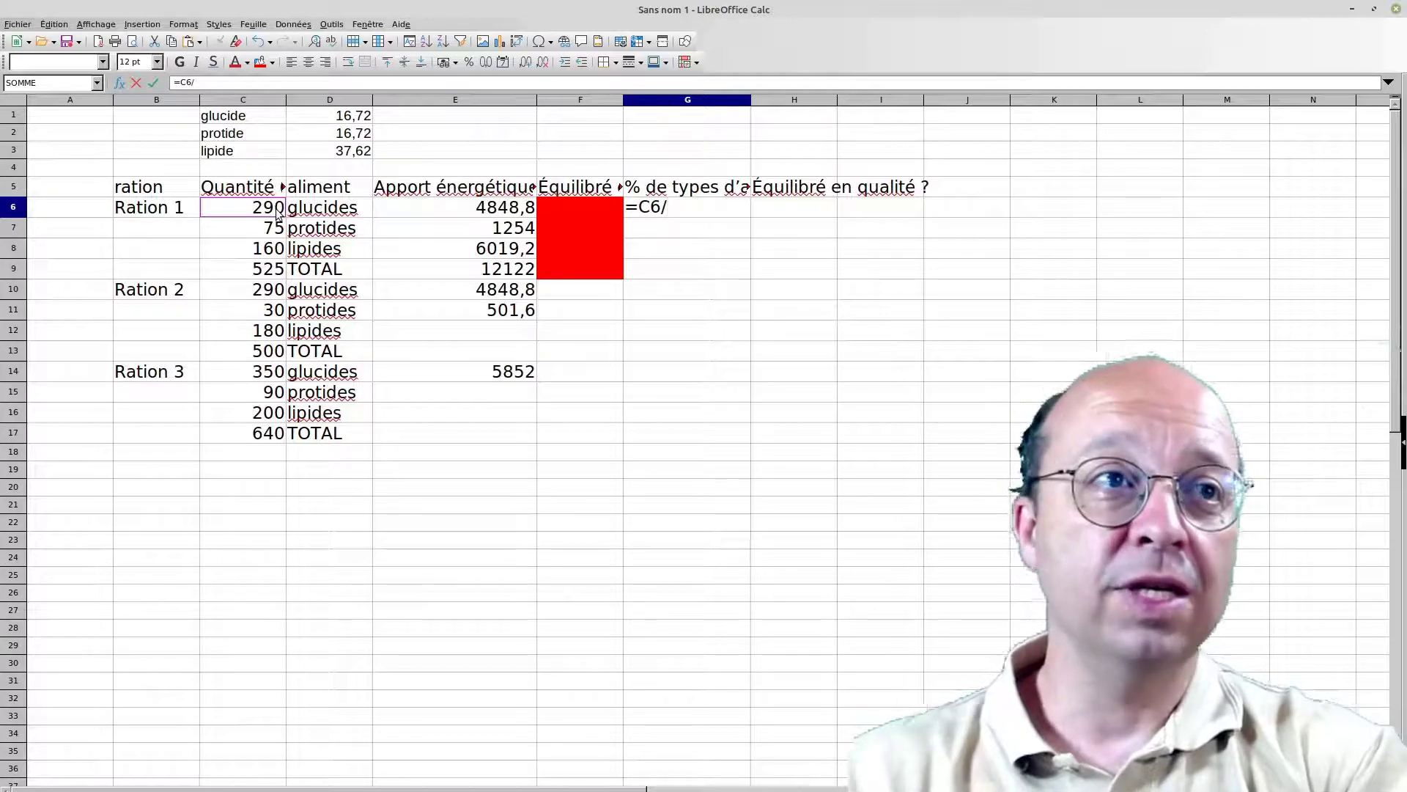
click(269, 274)
key(Return)
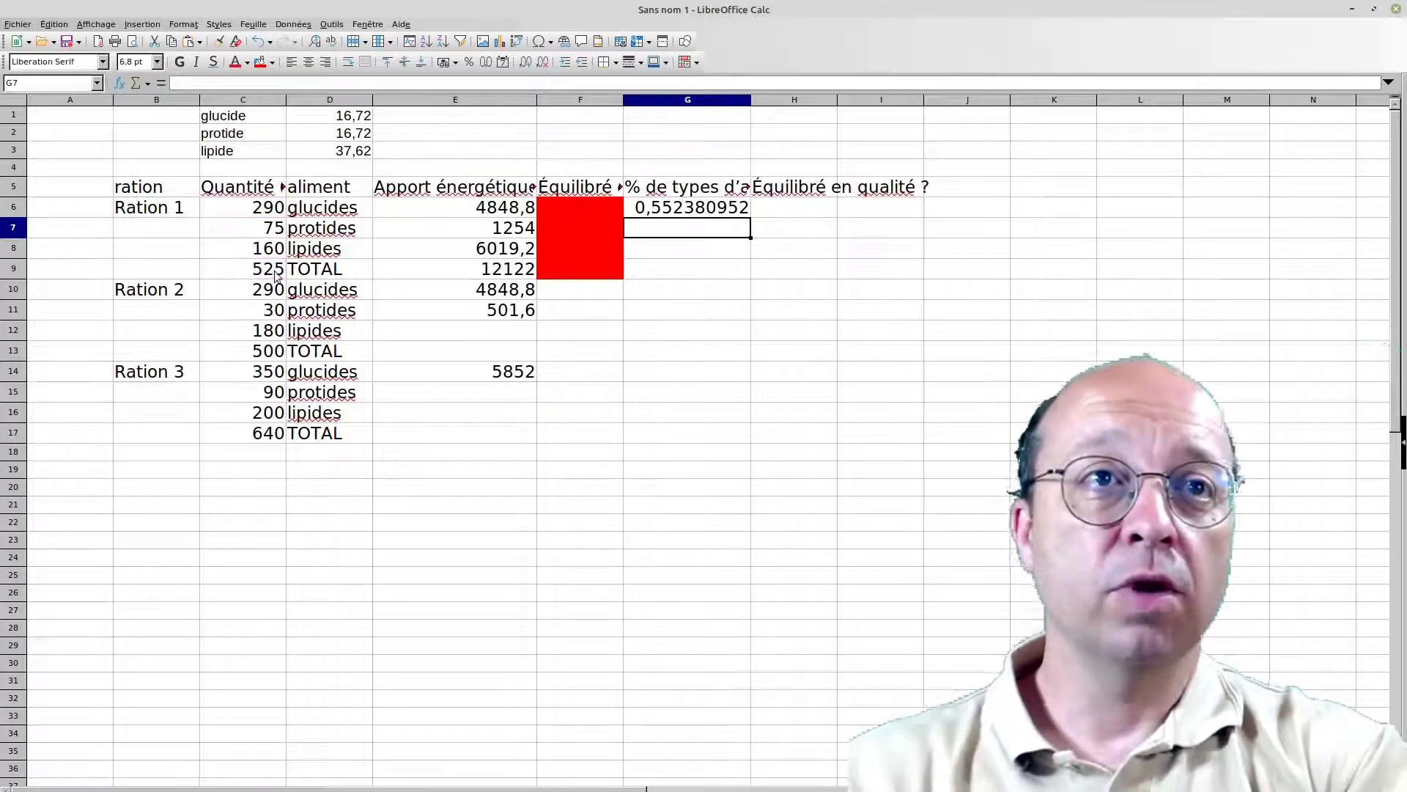
click(695, 212)
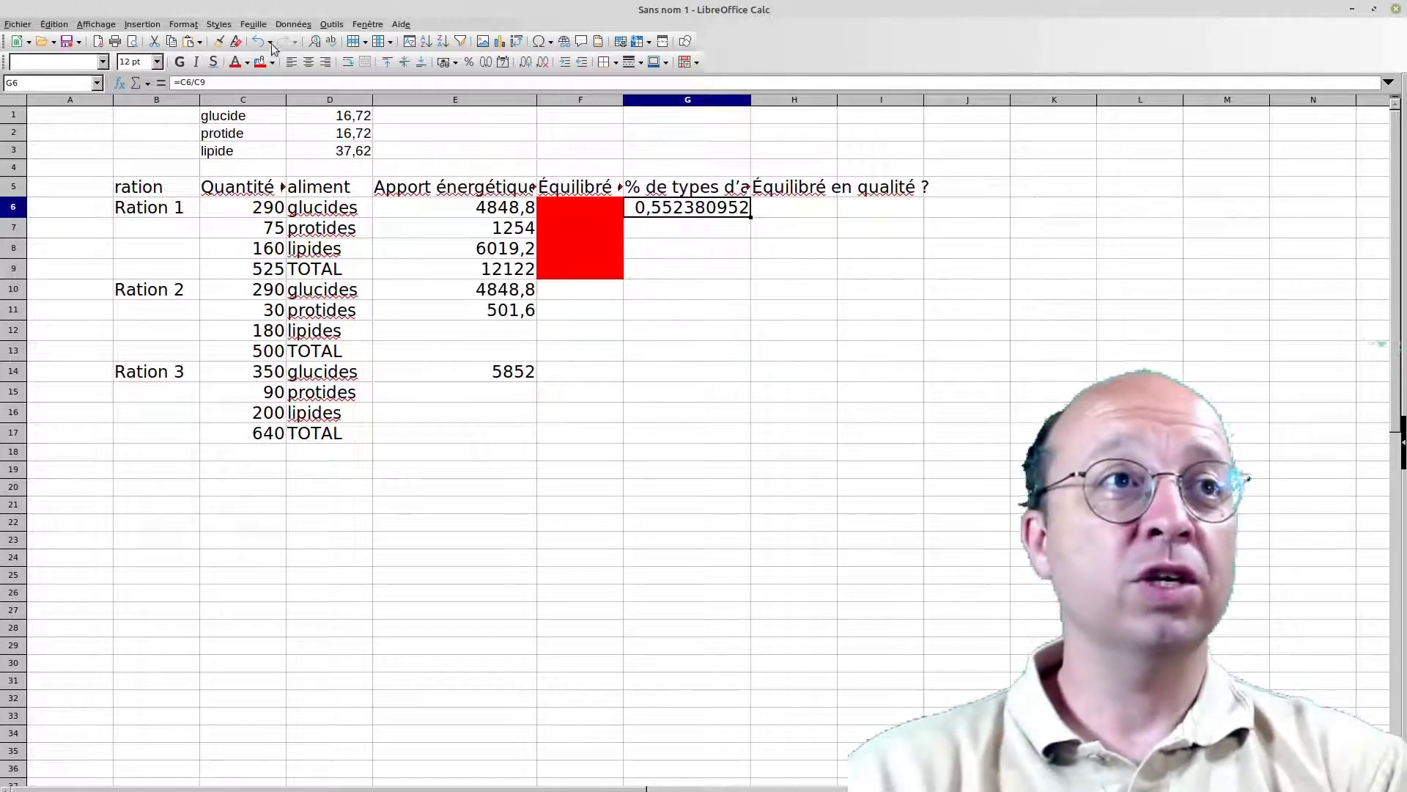
Format the Ration 1 glucides share in G6 as a percentage with two decimals
click(185, 25)
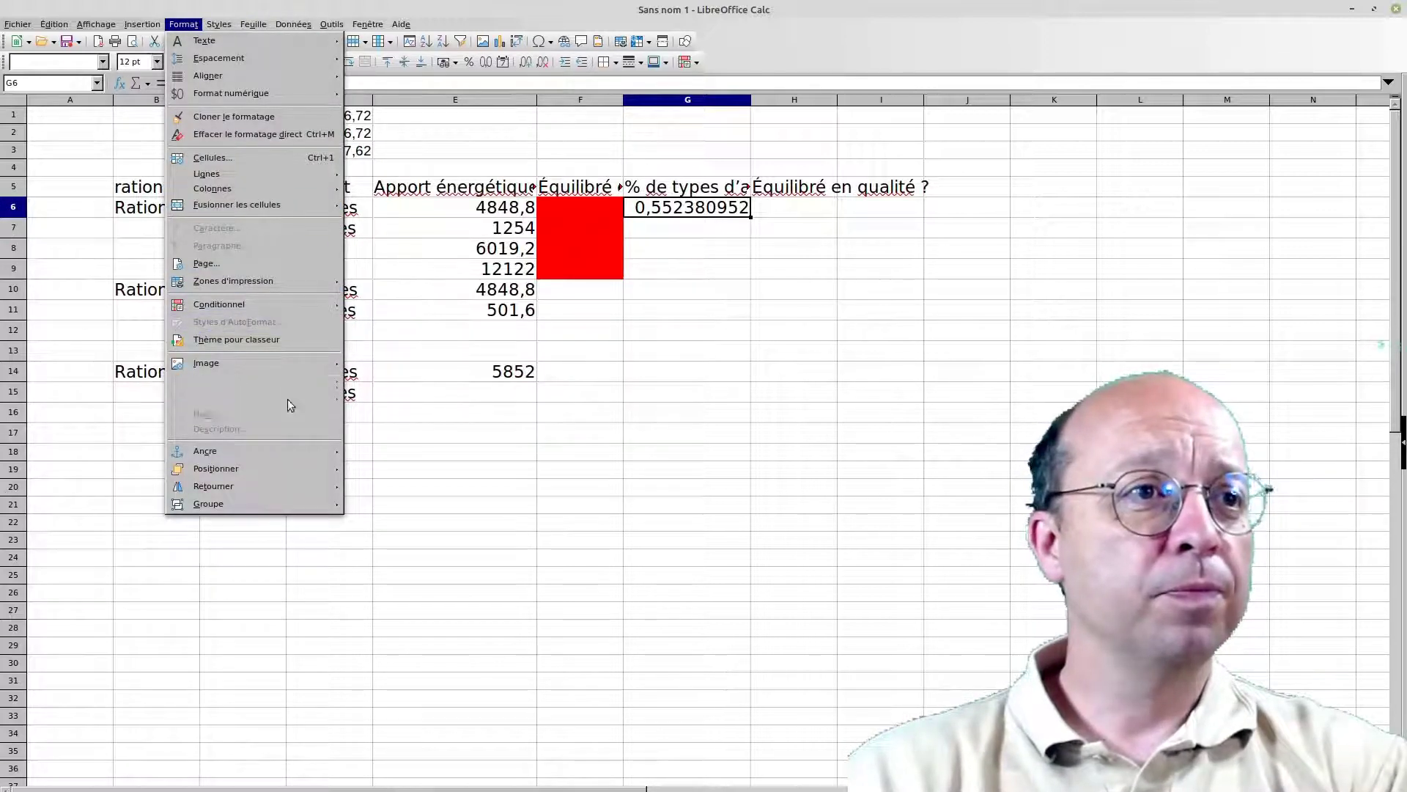
click(257, 157)
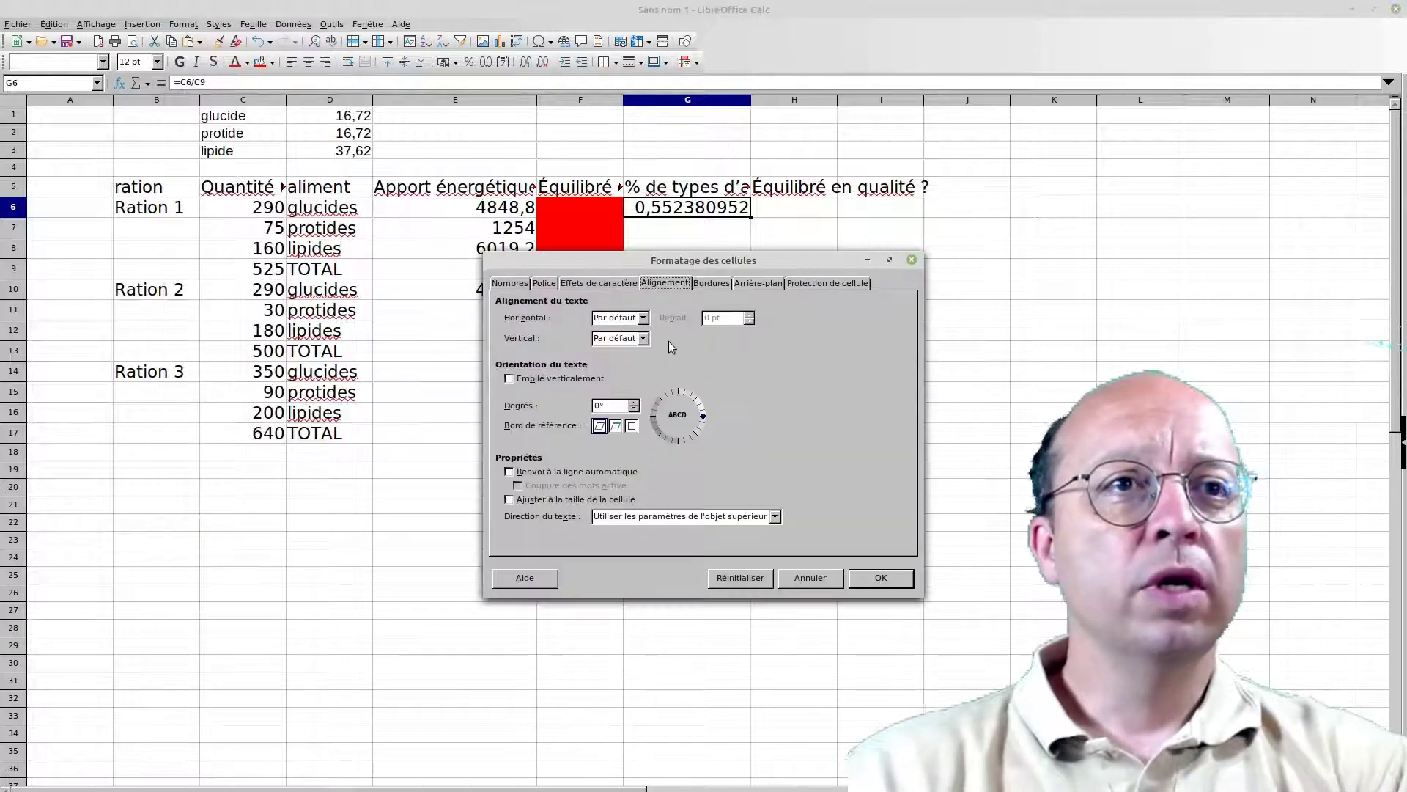
click(524, 284)
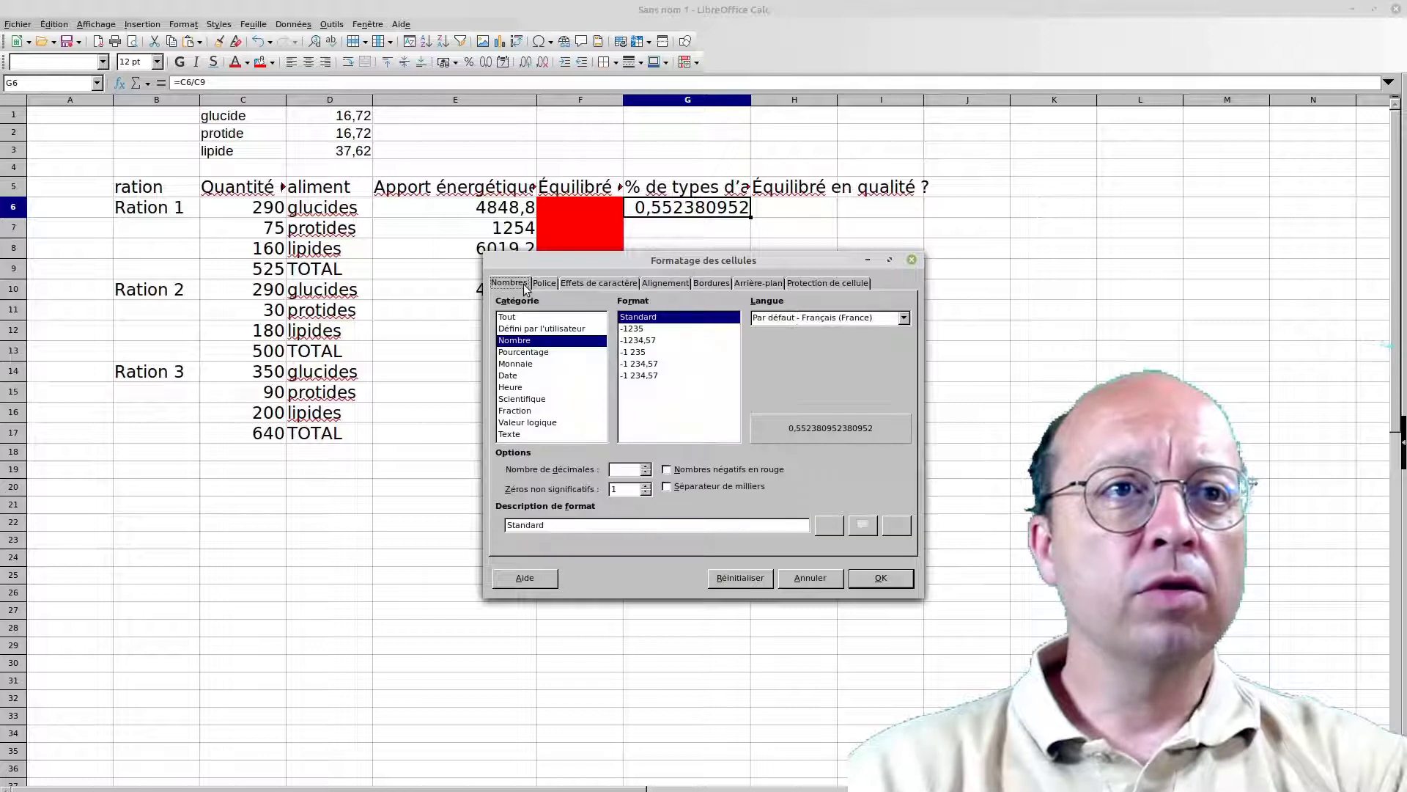
click(532, 352)
click(882, 582)
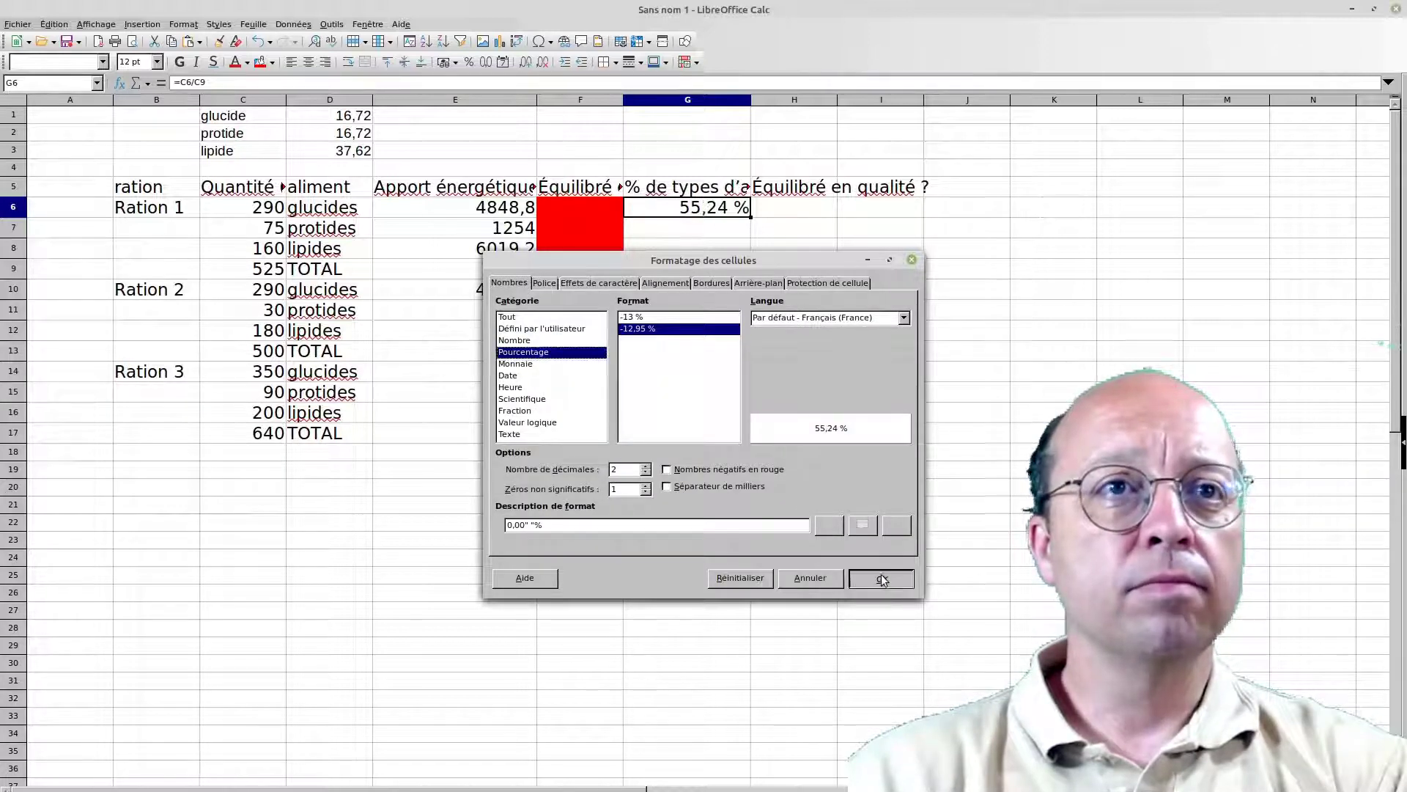
click(719, 236)
click(695, 211)
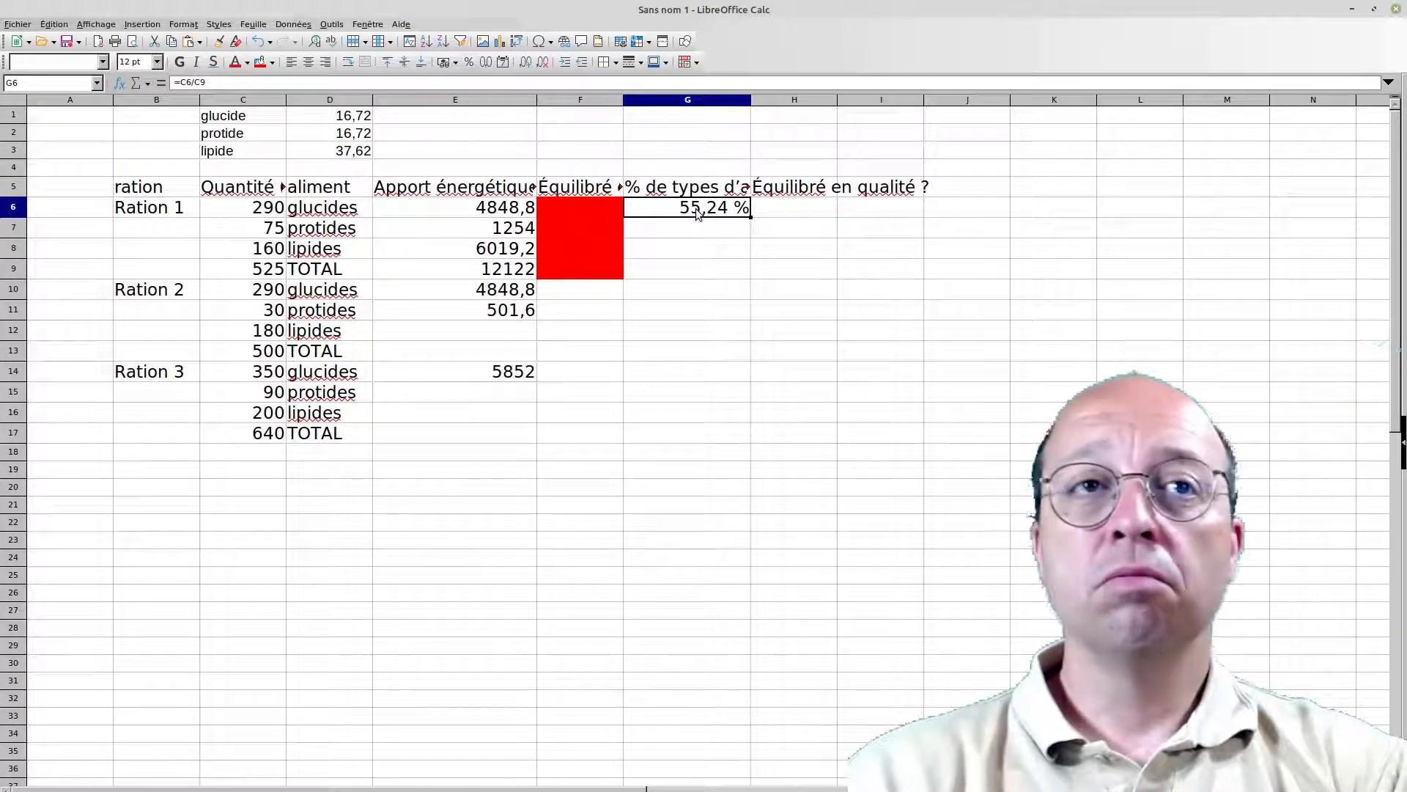
Enter the formula =C7/C9 in G7 for the share of protides in Ration 1
click(706, 236)
text(=)
click(275, 230)
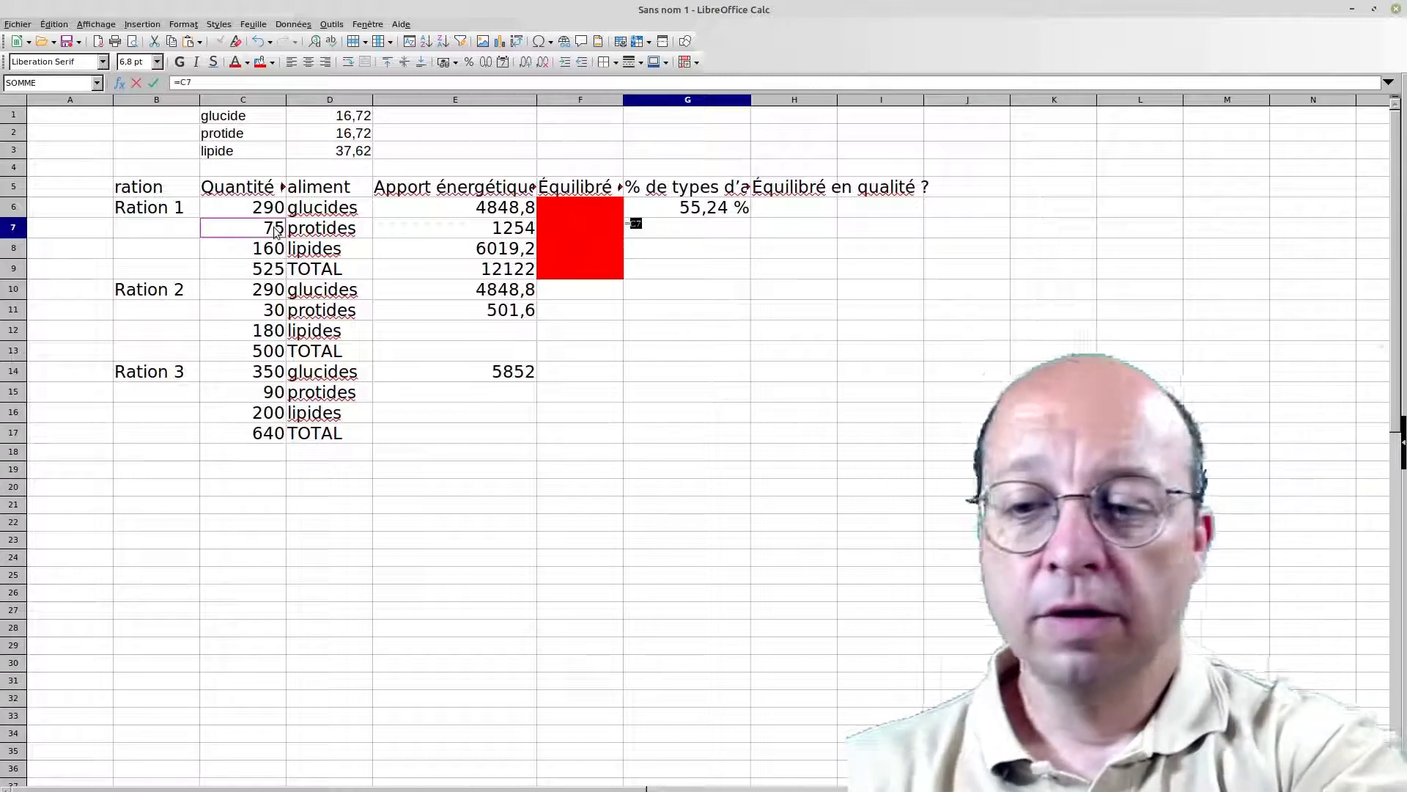
text(/)
click(271, 275)
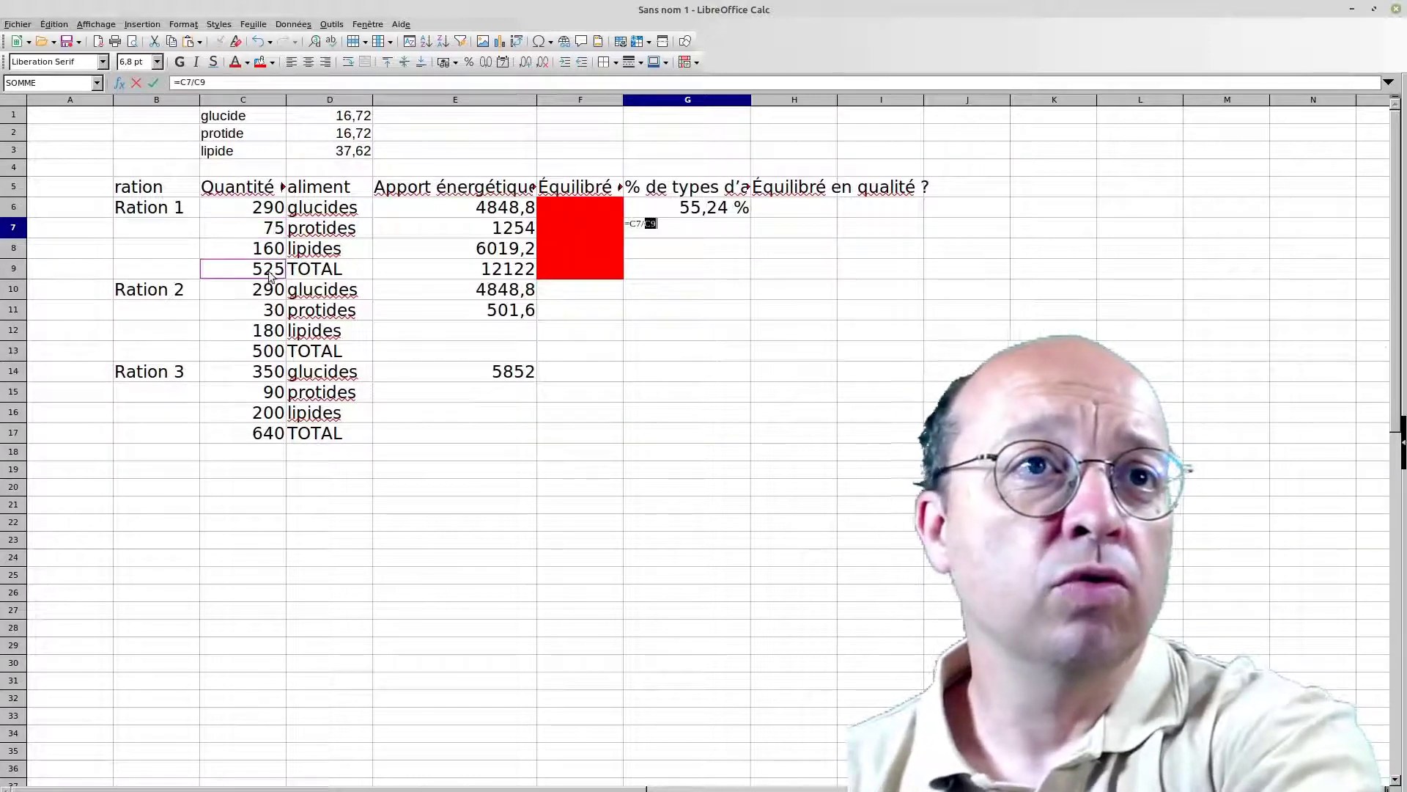
key(Return)
Enter the formula =C8/C9 in G8 for the share of lipides in Ration 1
text(=)
click(281, 253)
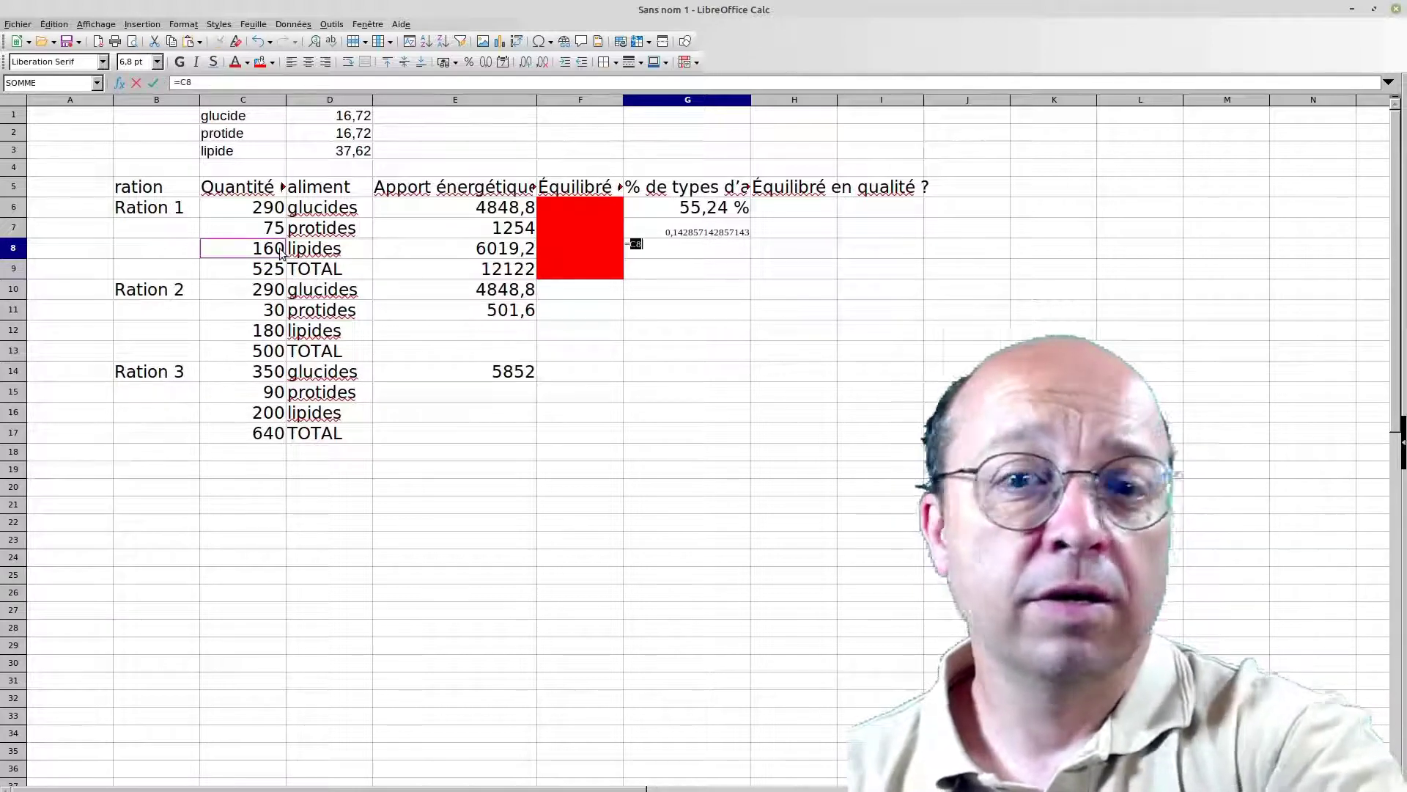
text(/)
click(267, 273)
key(Return)
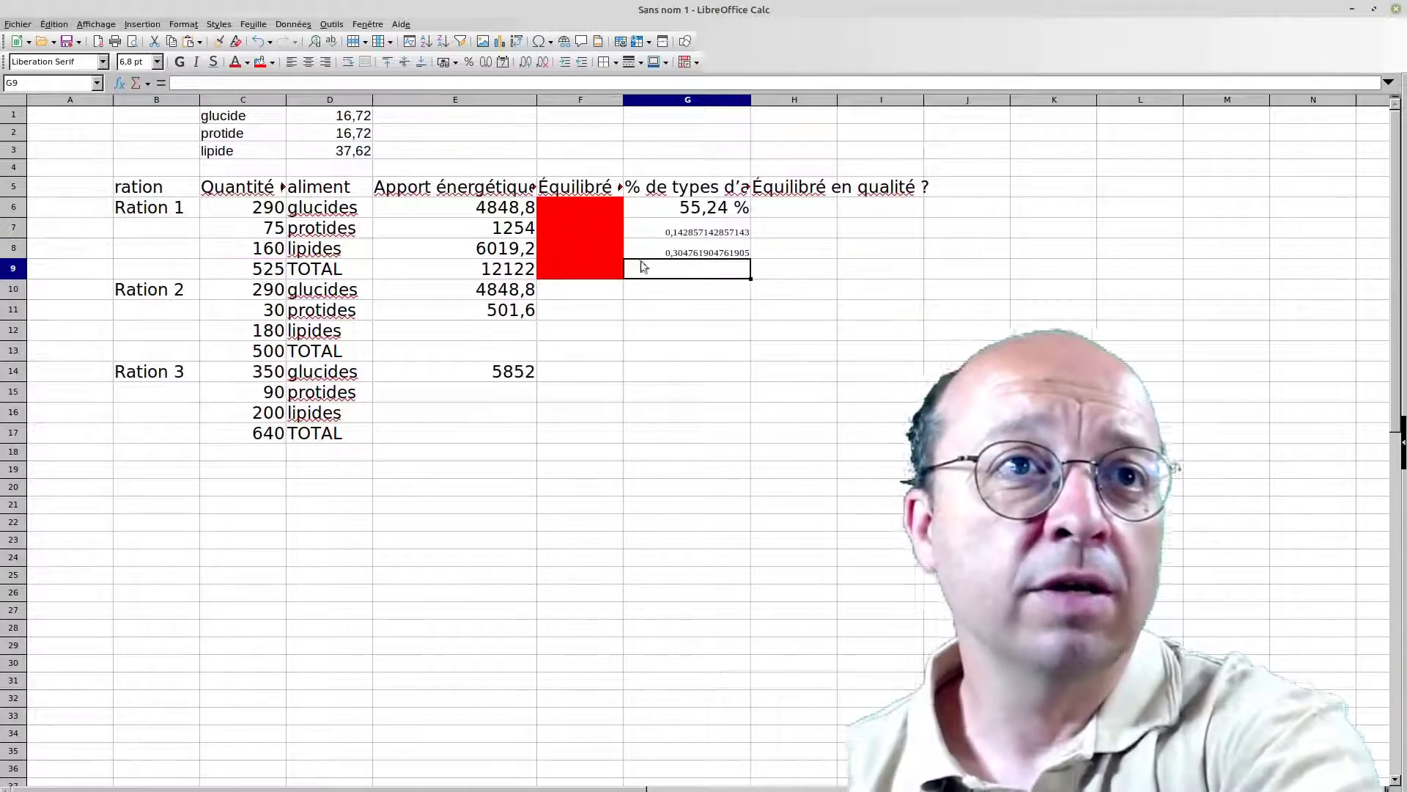
Clone the percentage formatting of G6 onto the protide and lipide shares in G7:G8
click(689, 208)
click(230, 45)
drag(676, 225, 693, 249)
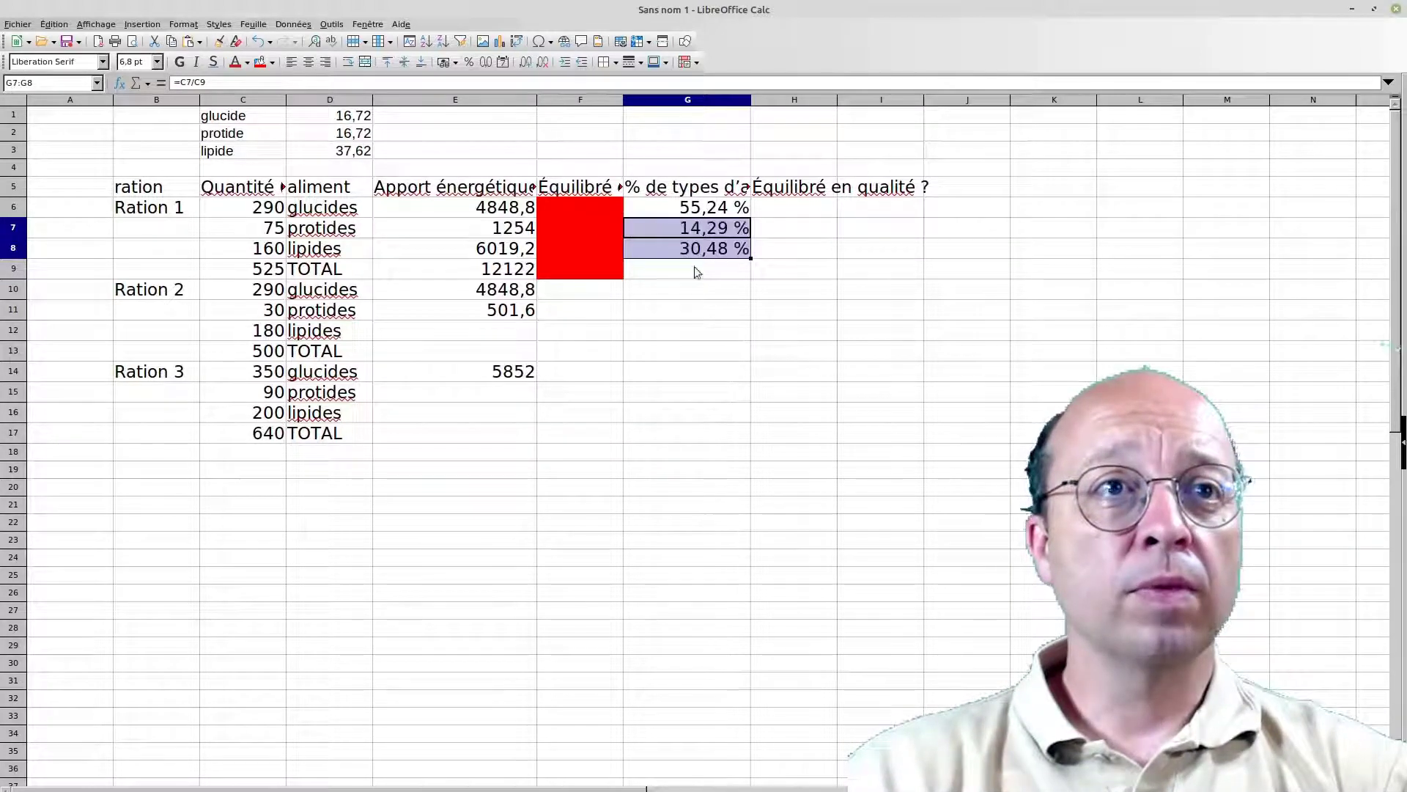
click(713, 274)
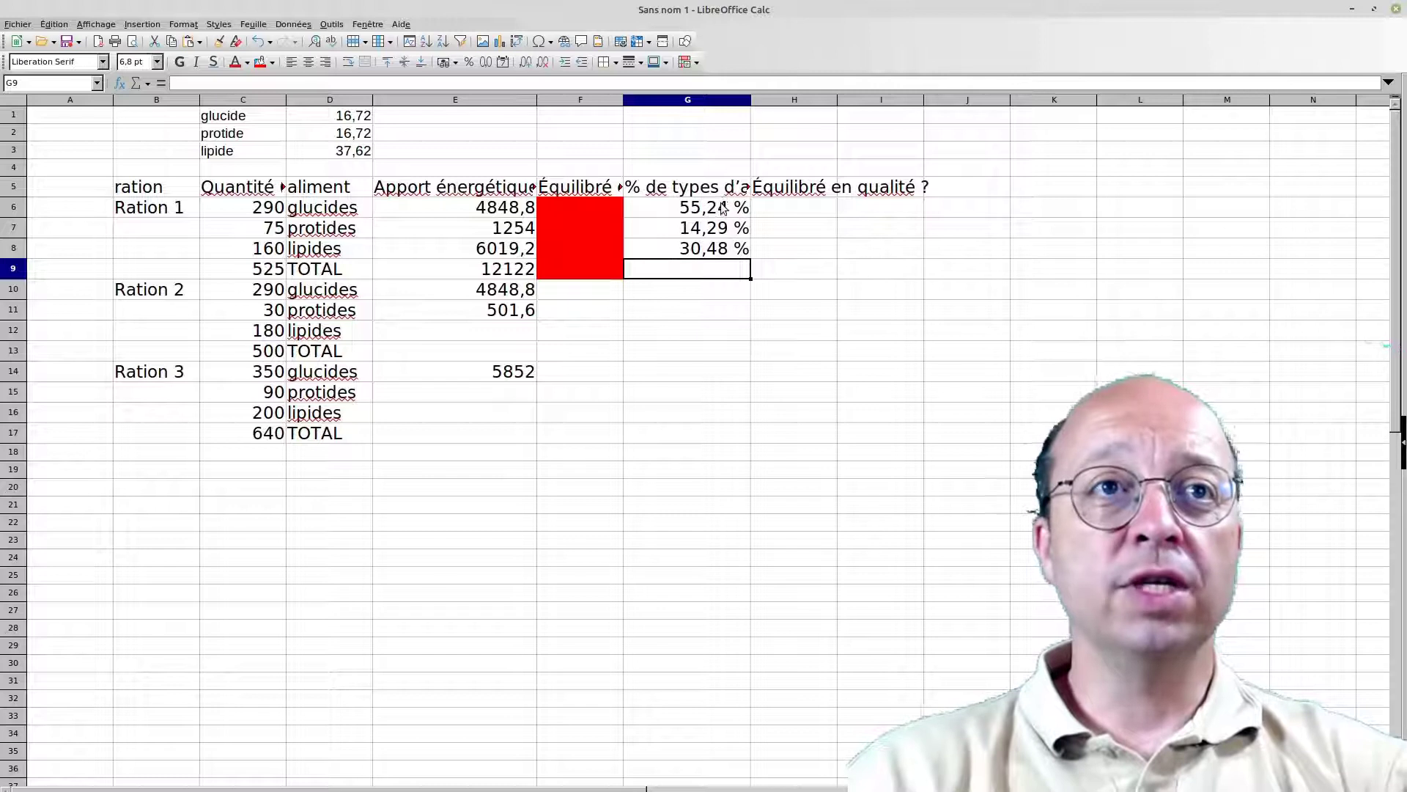
click(723, 209)
click(709, 234)
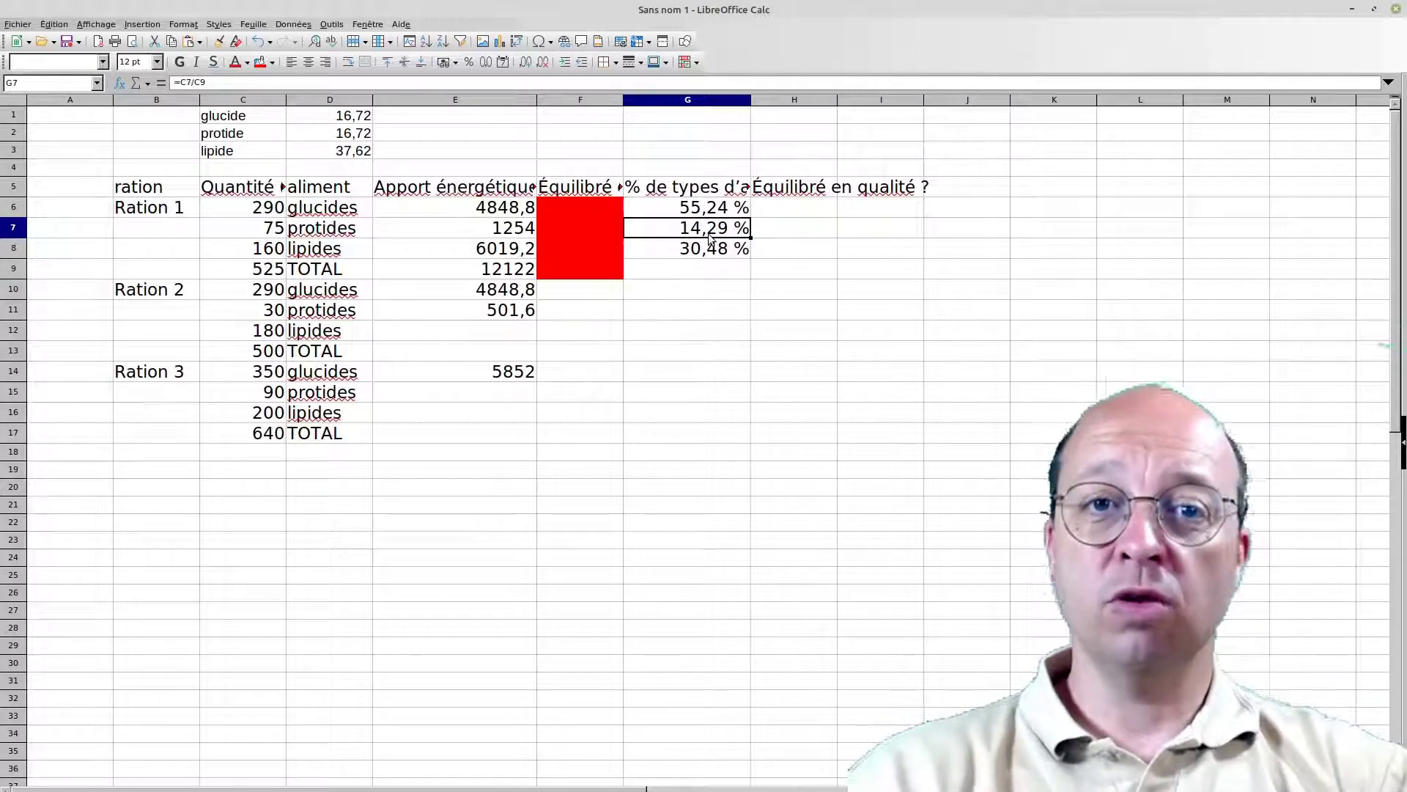
click(716, 253)
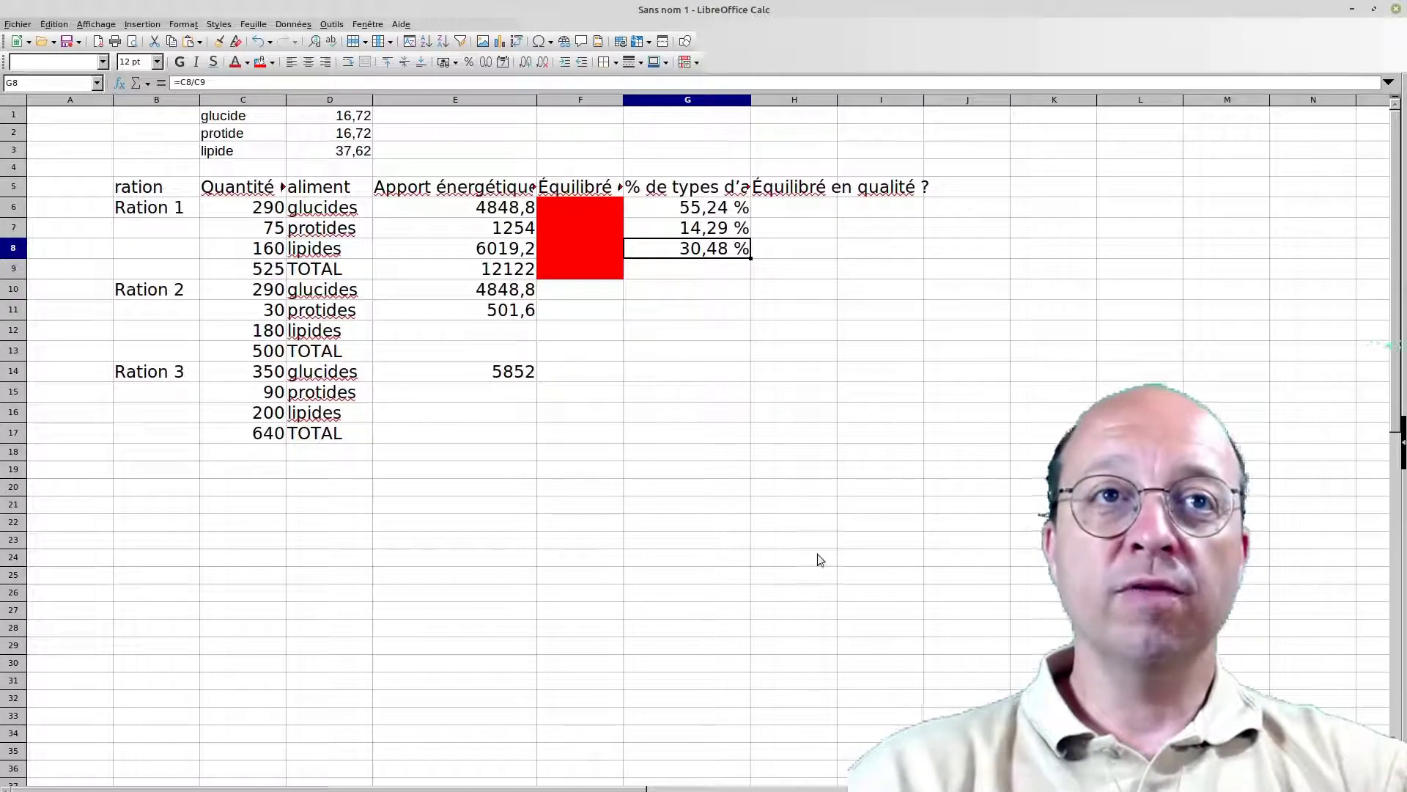
Check the recommended nutrient percentages in SC02L0203.pdf, return to the spreadsheet and fill the protides quality cell H7 with green
drag(806, 217, 803, 252)
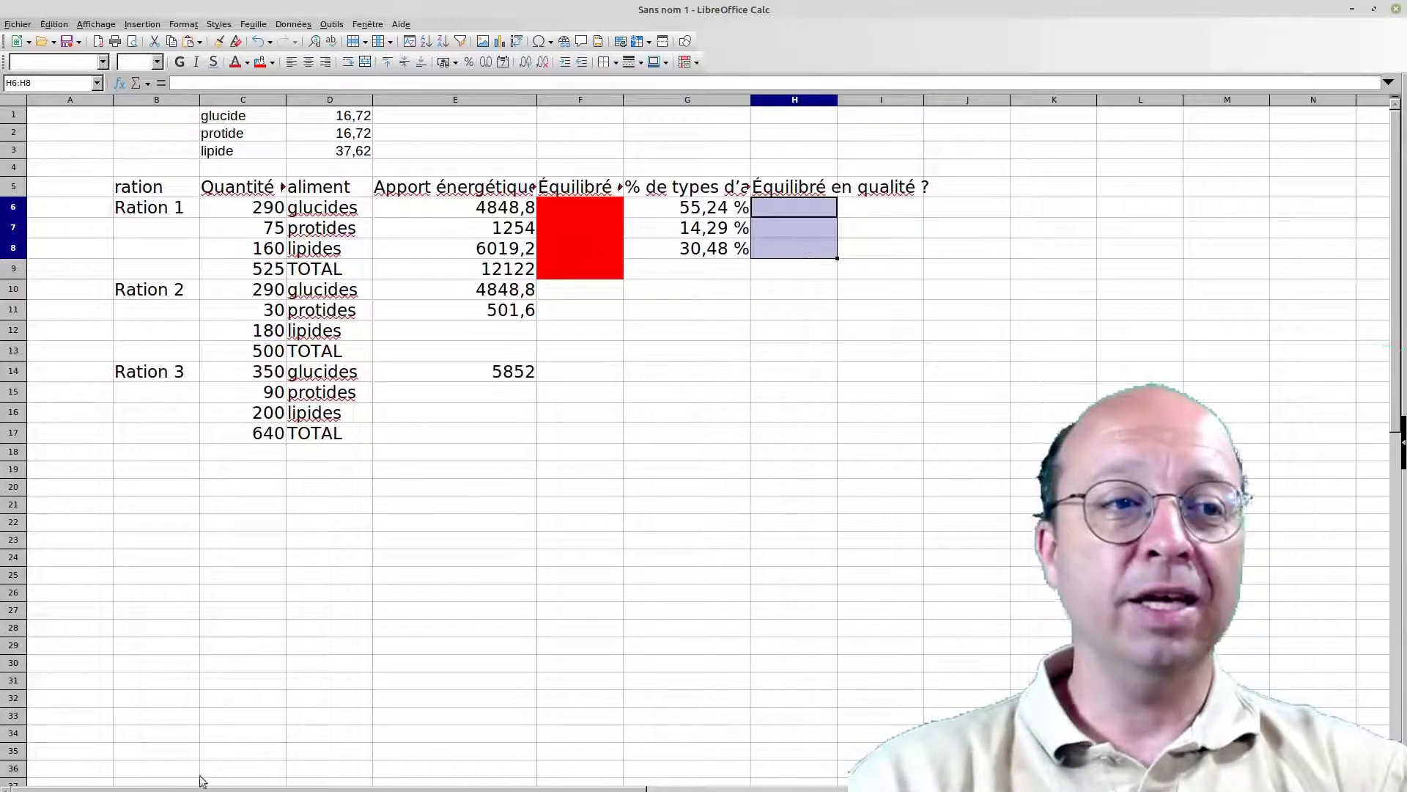
key(alt+Tab)
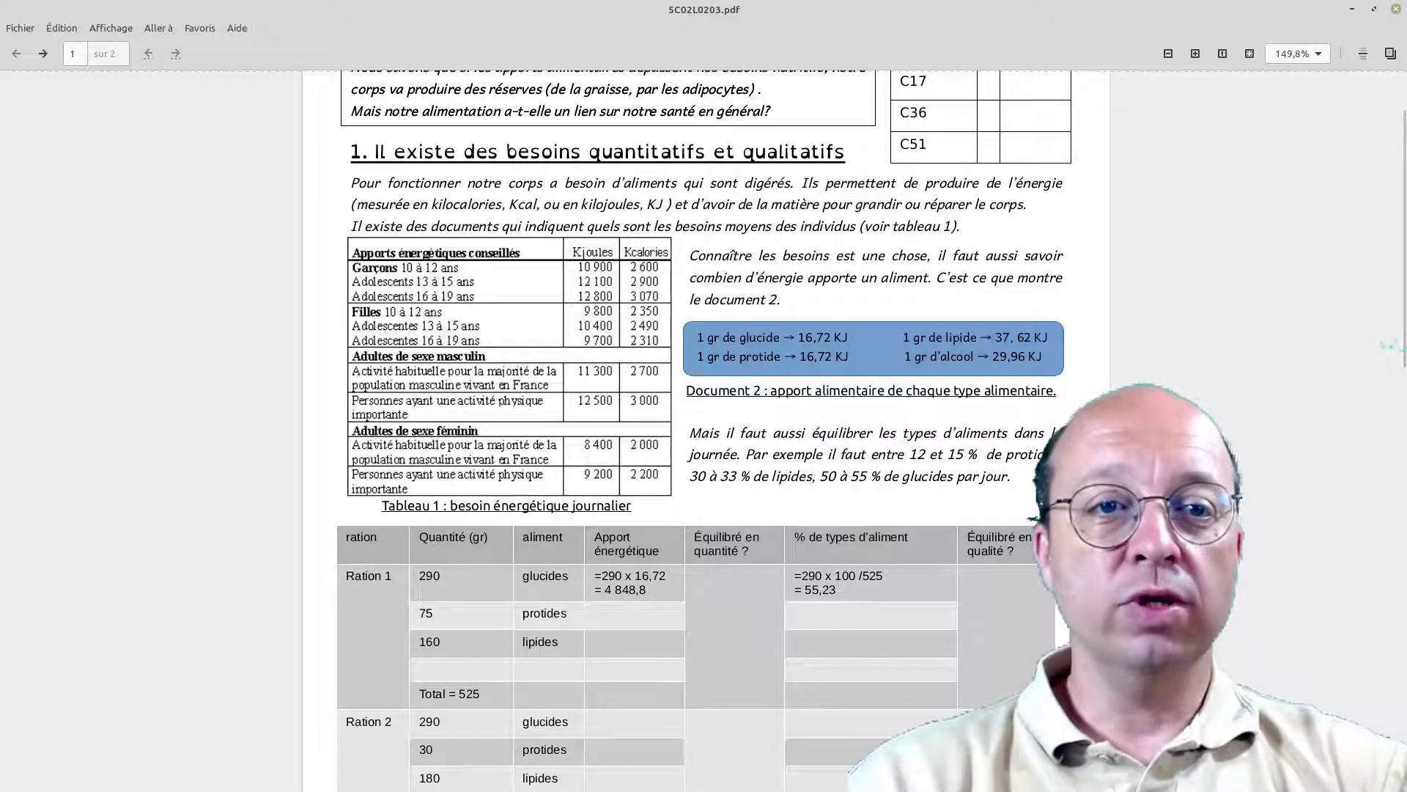
key(alt+Tab)
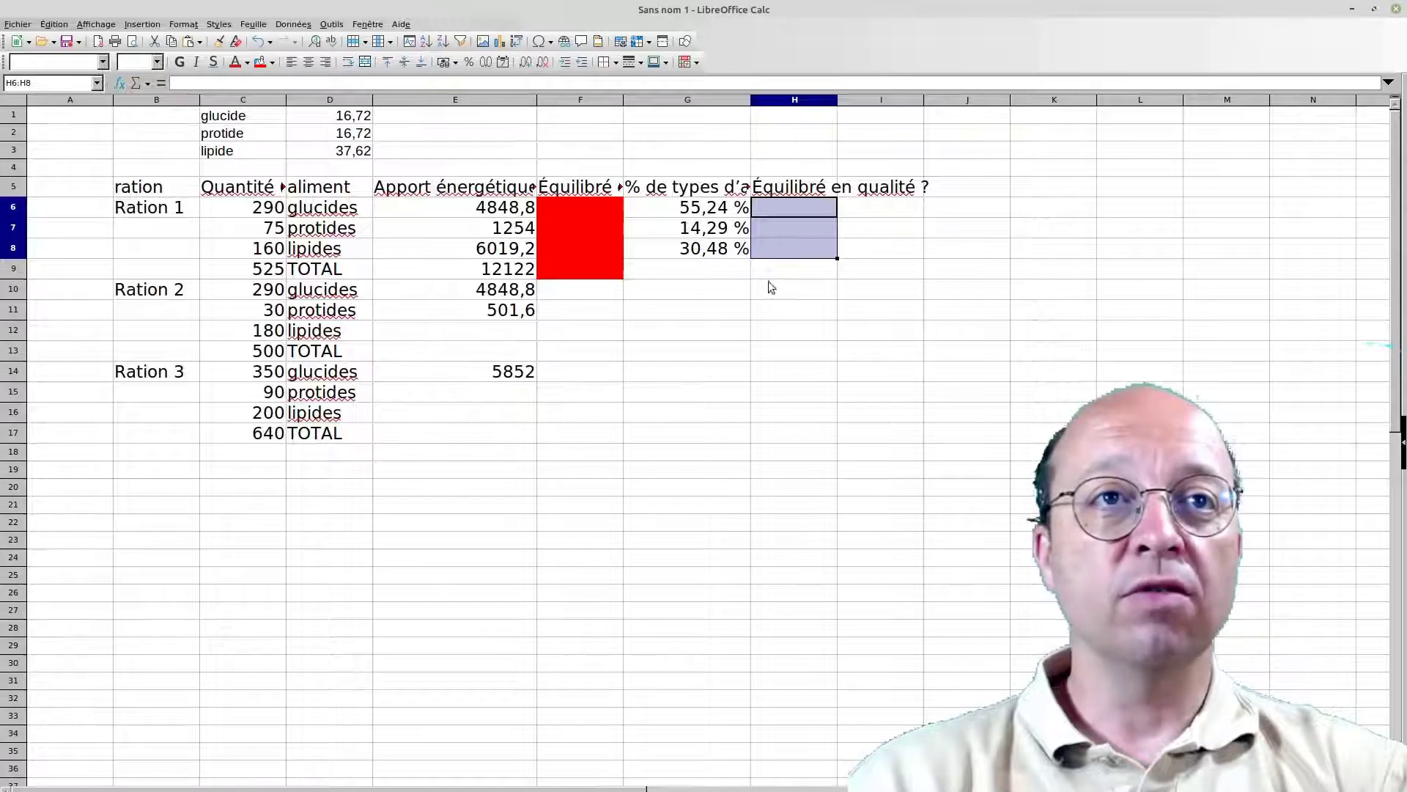
click(804, 227)
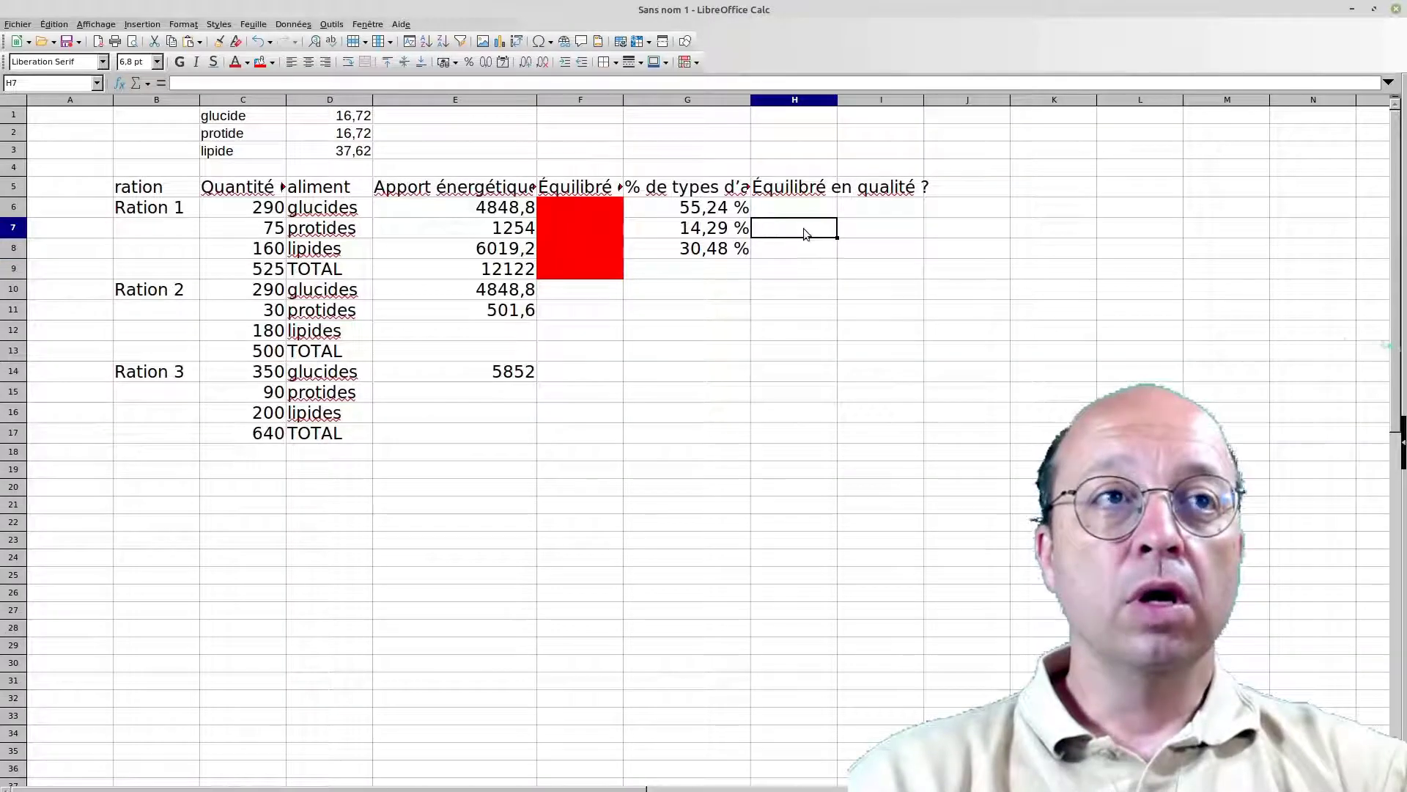
click(272, 62)
click(377, 151)
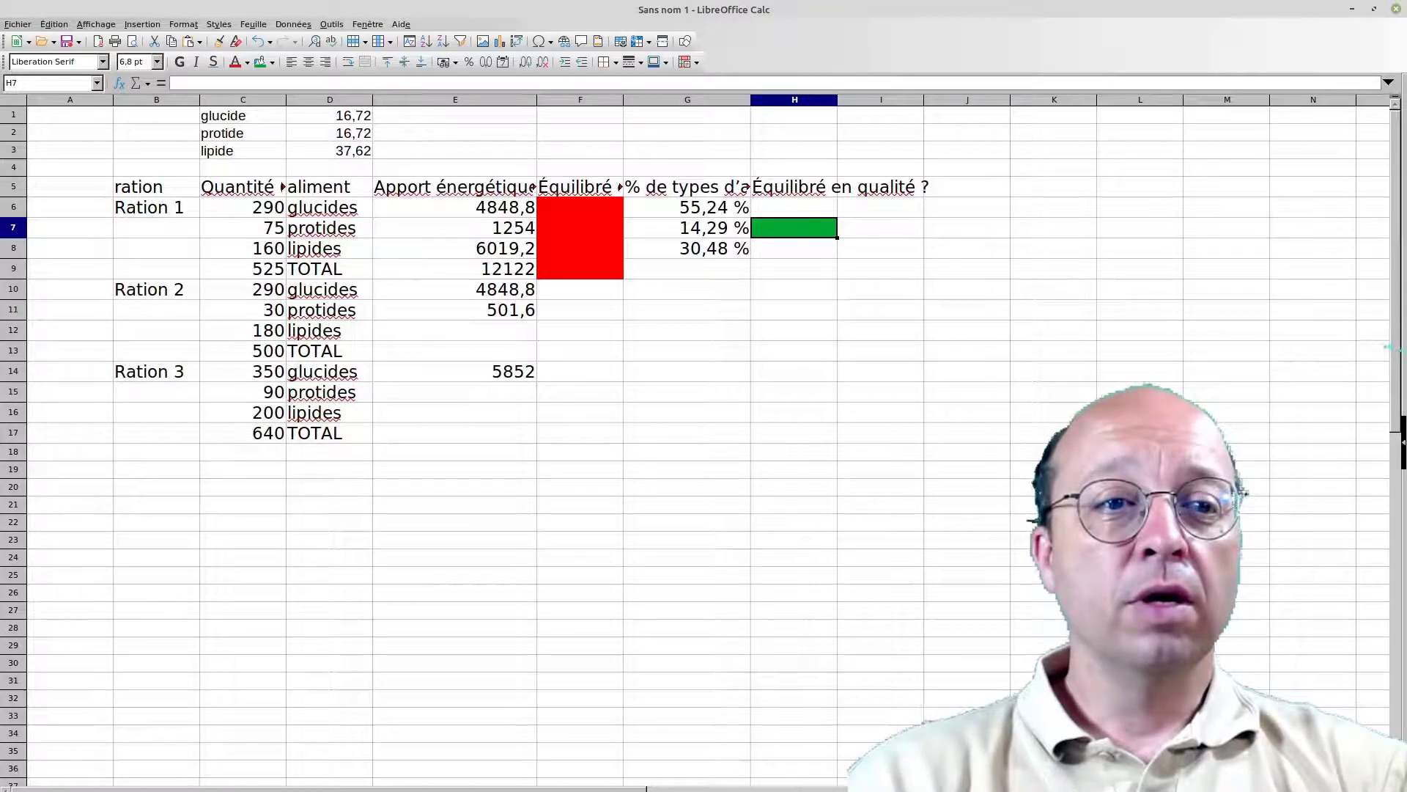
Check the recommended lipide range in the PDF, return to the spreadsheet and fill H8 with the same green
key(alt+Tab)
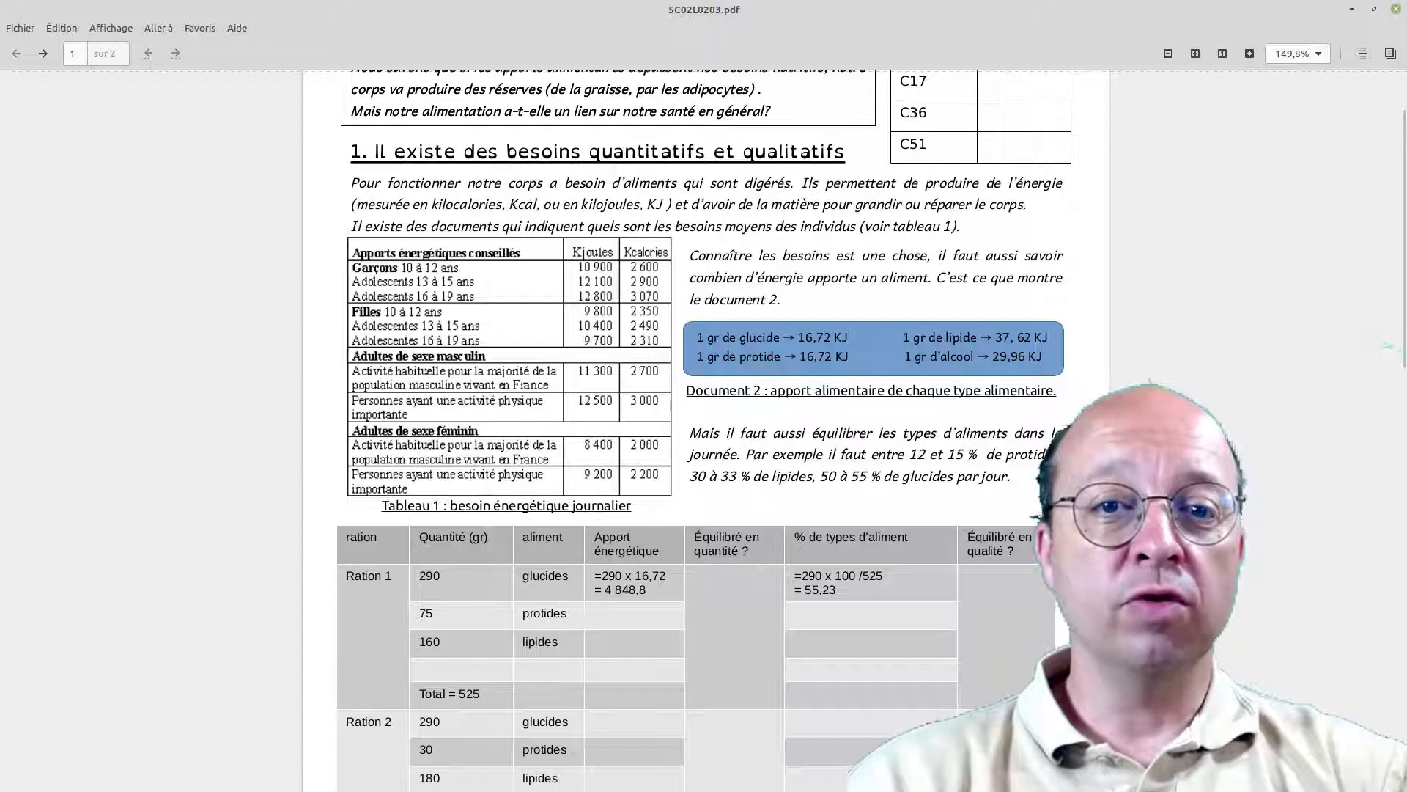
key(alt+Tab)
click(785, 252)
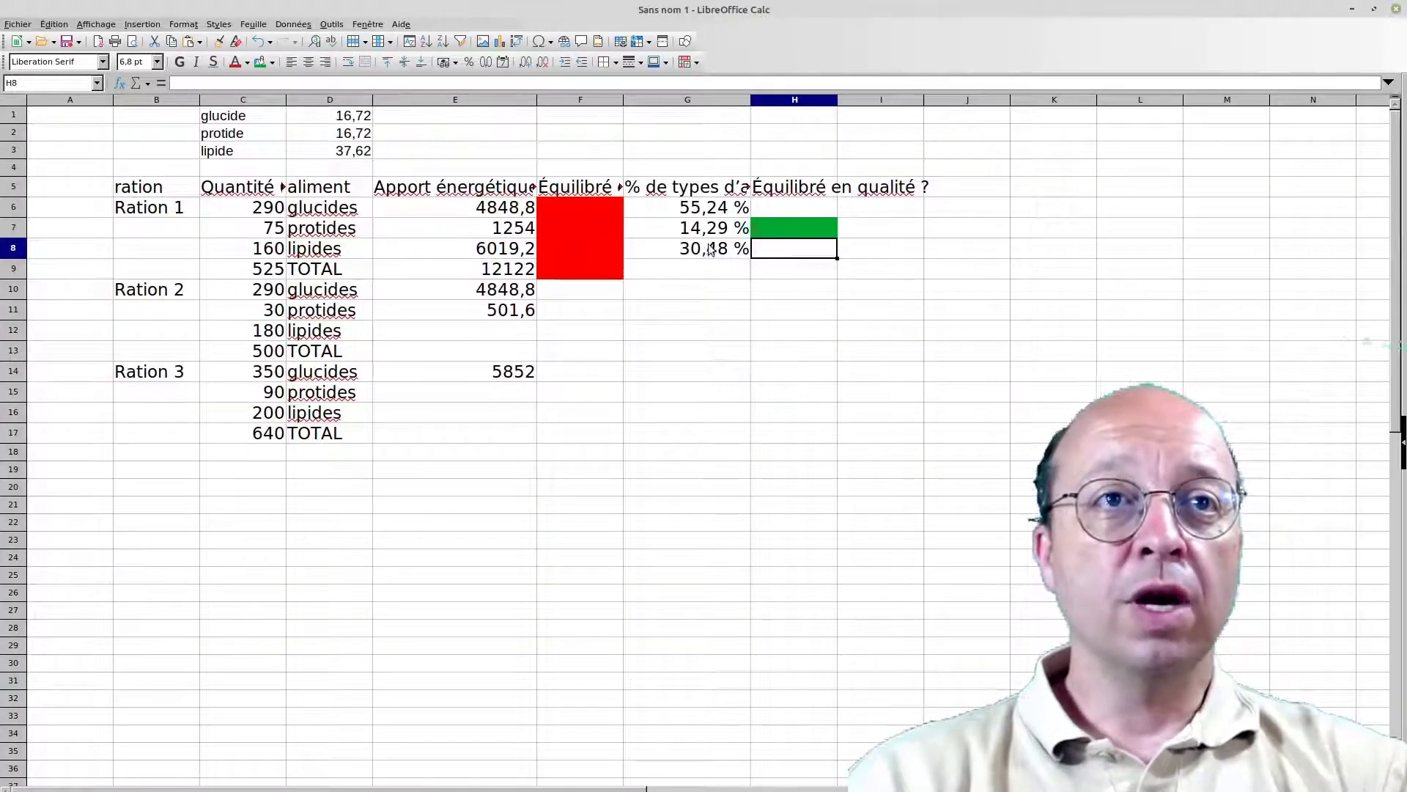
click(261, 62)
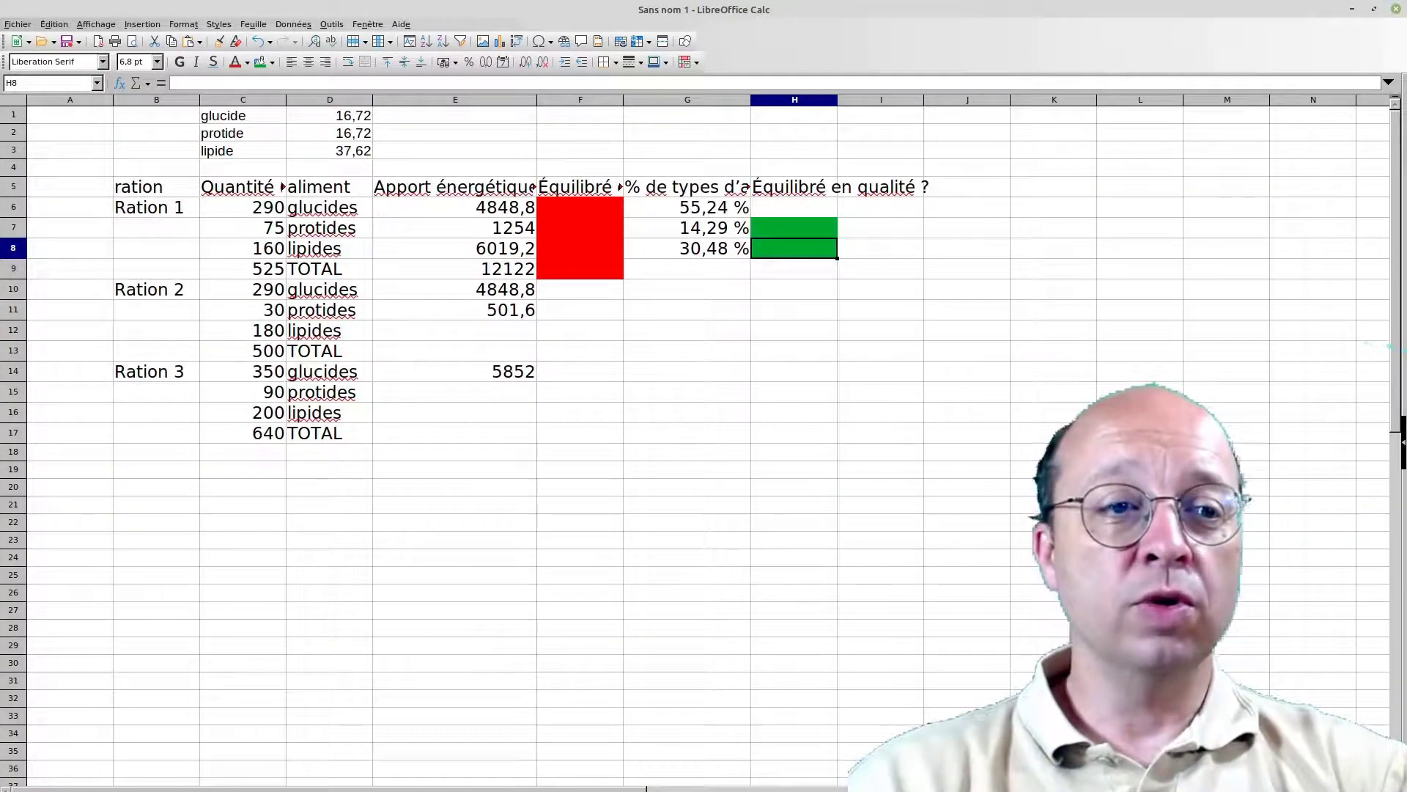
Check the recommended glucide range in the PDF, return to the spreadsheet and fill H6 with red
key(alt+Tab)
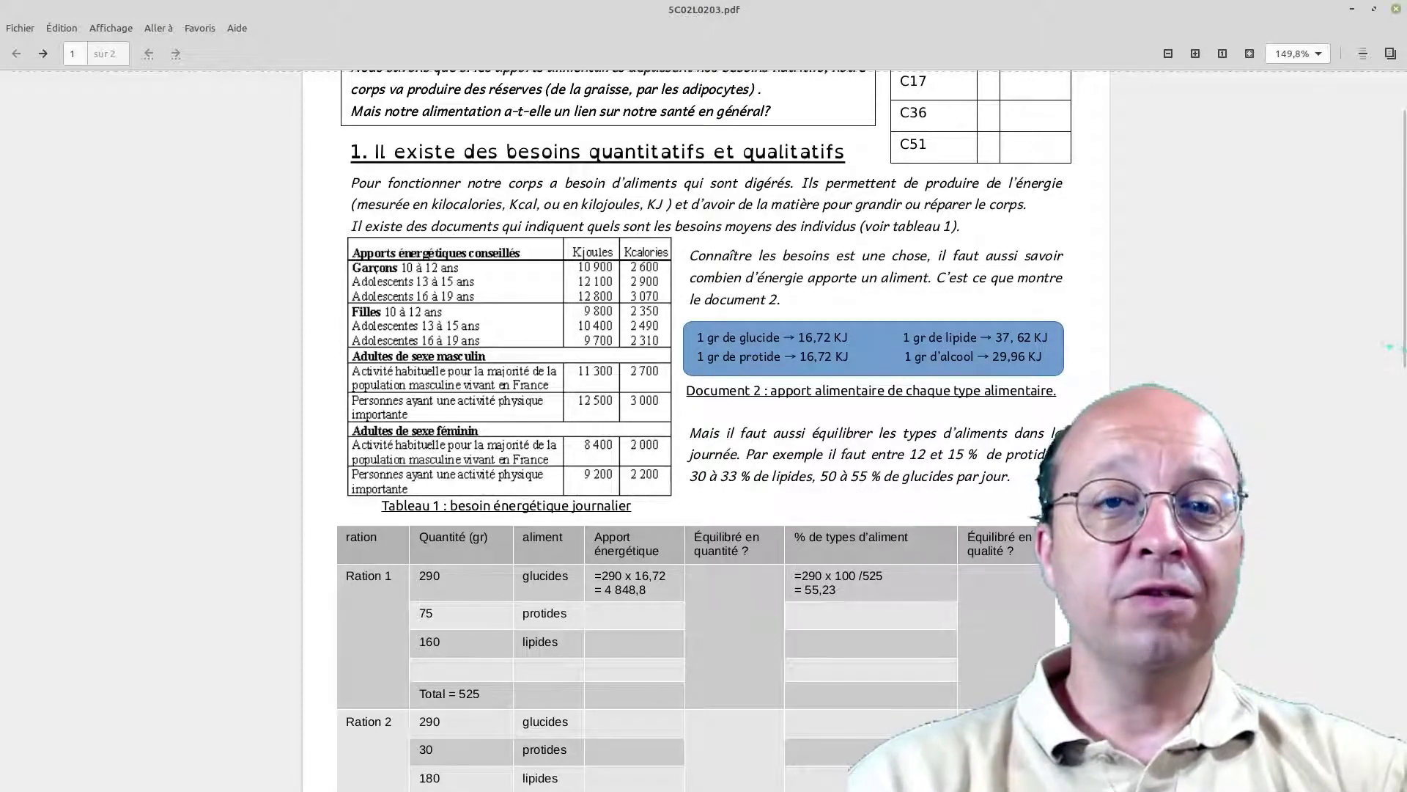
key(alt+Tab)
click(806, 208)
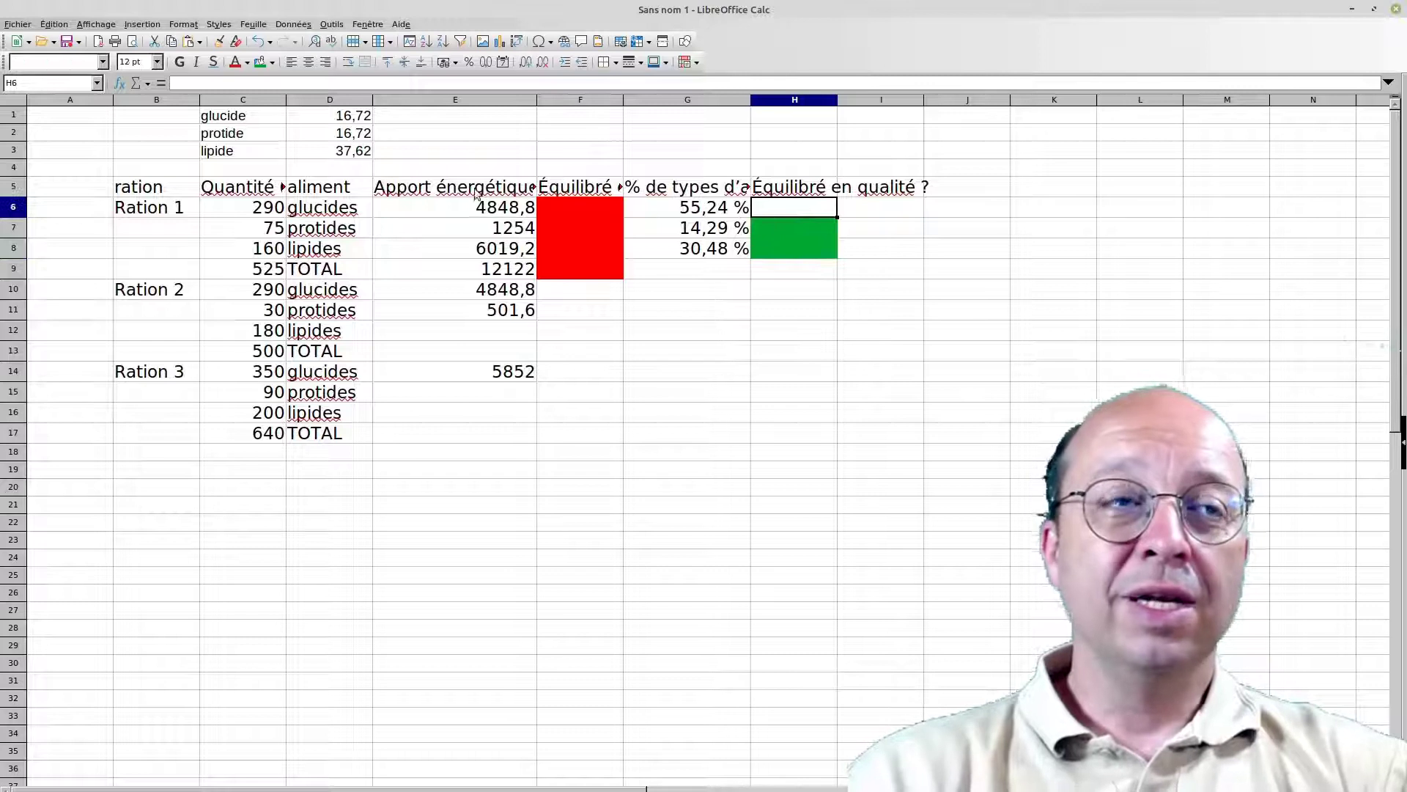
click(275, 65)
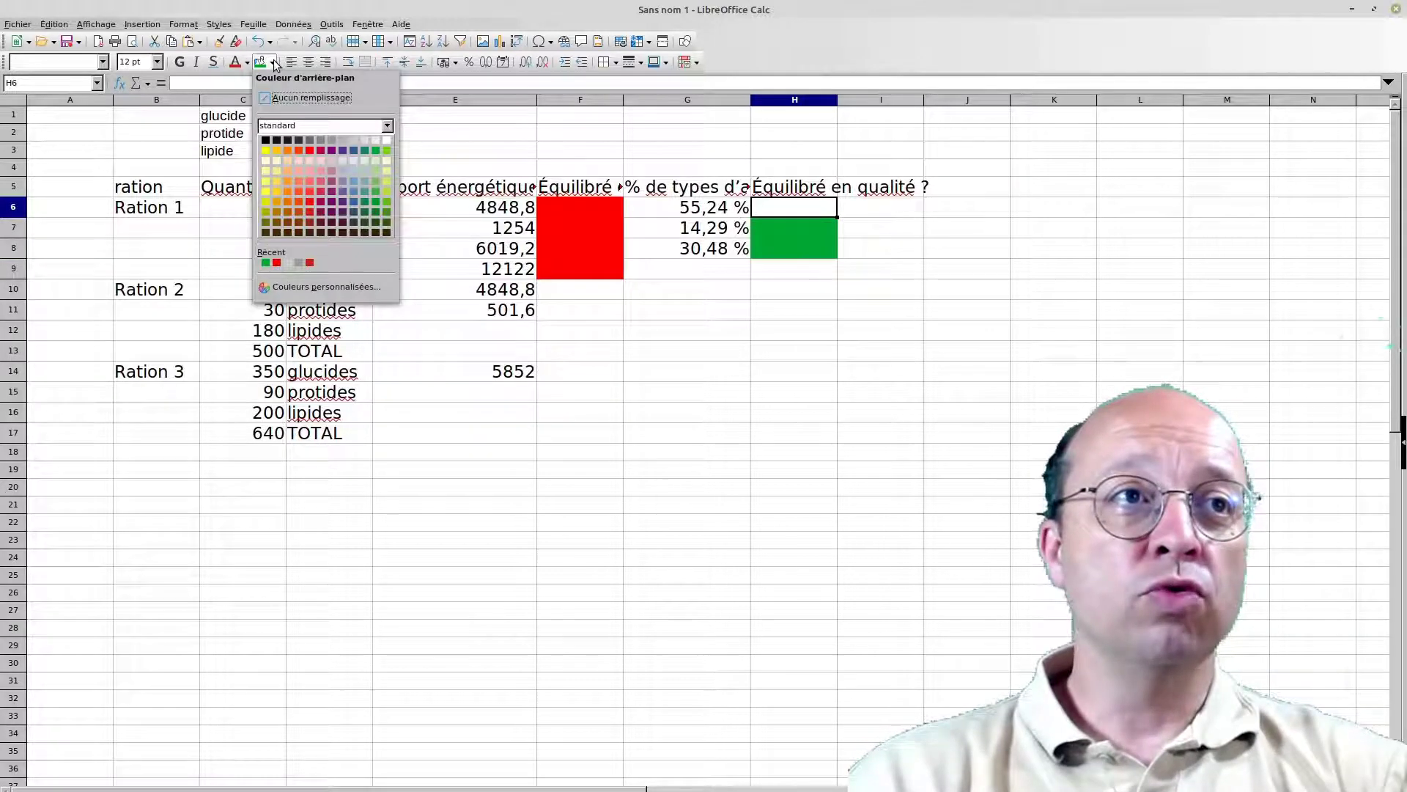
click(312, 158)
click(868, 336)
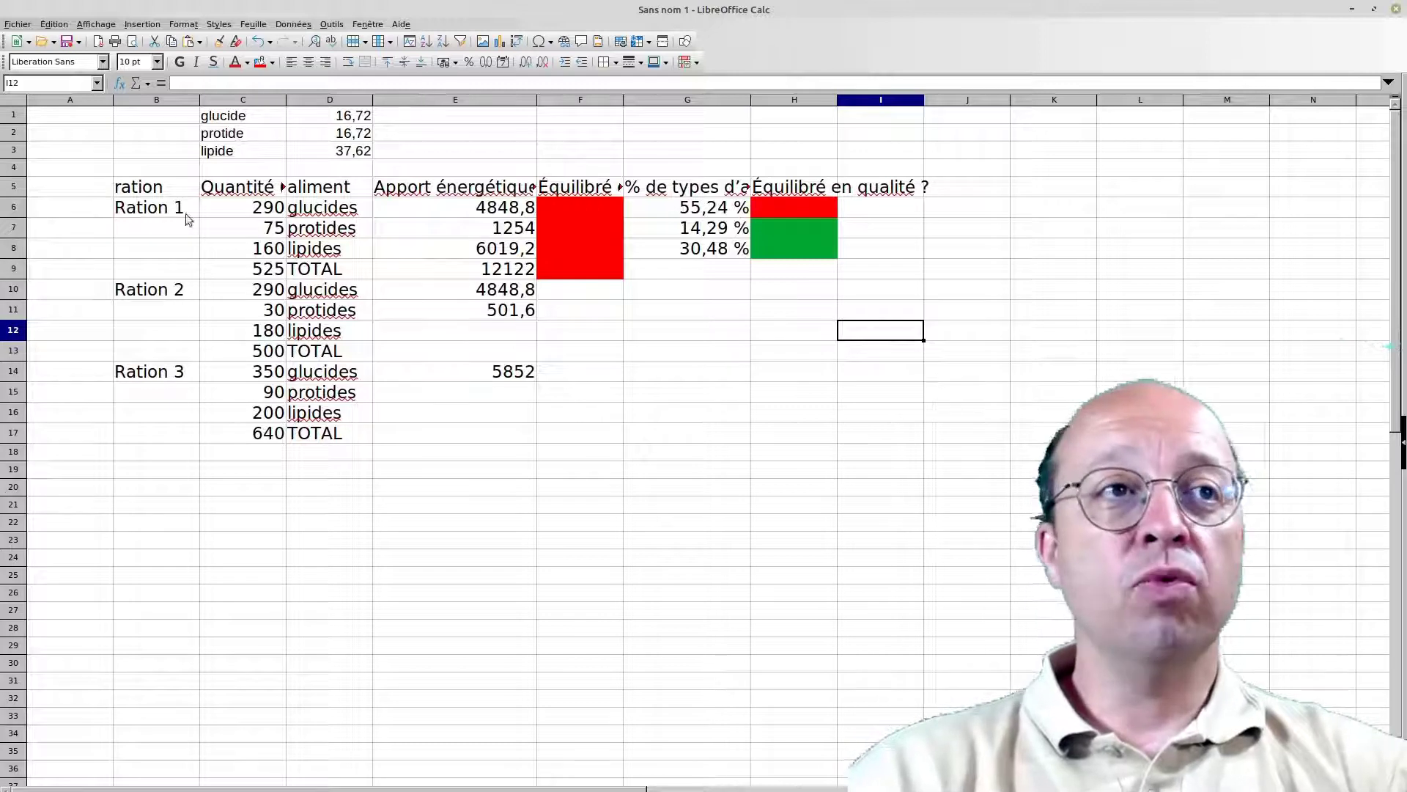
Widen column H to fit its heading "Équilibré en qualité ?"
drag(143, 209, 861, 271)
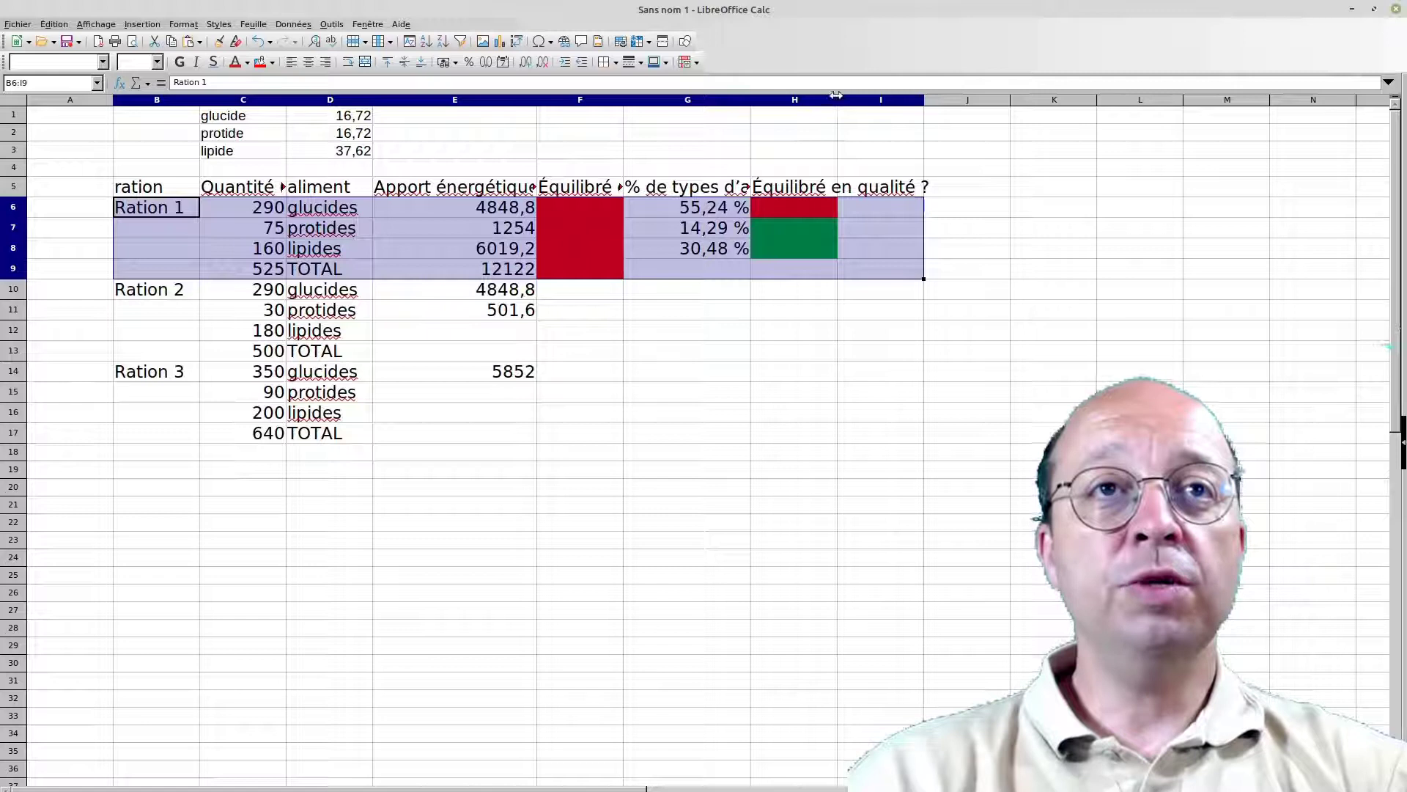
drag(838, 103, 933, 107)
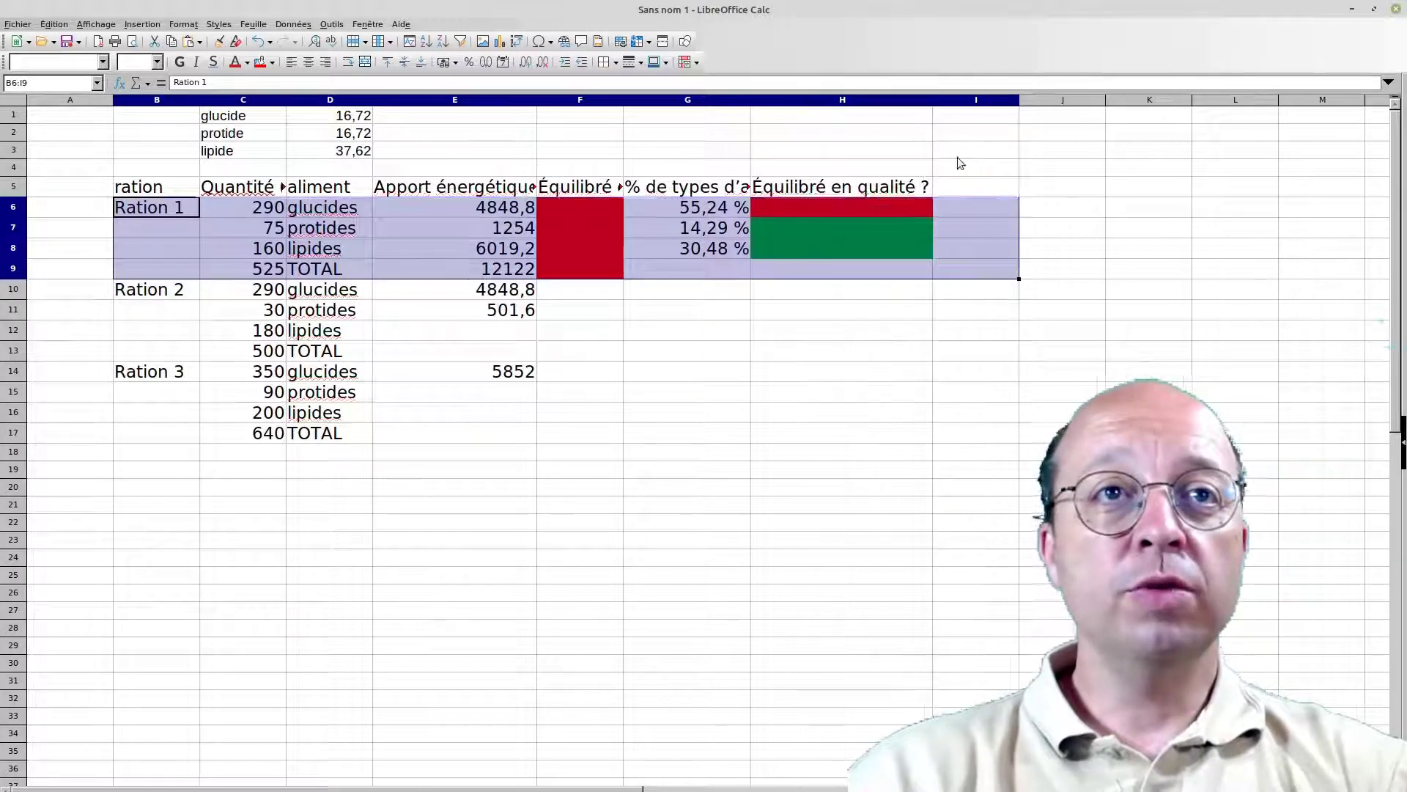
click(881, 231)
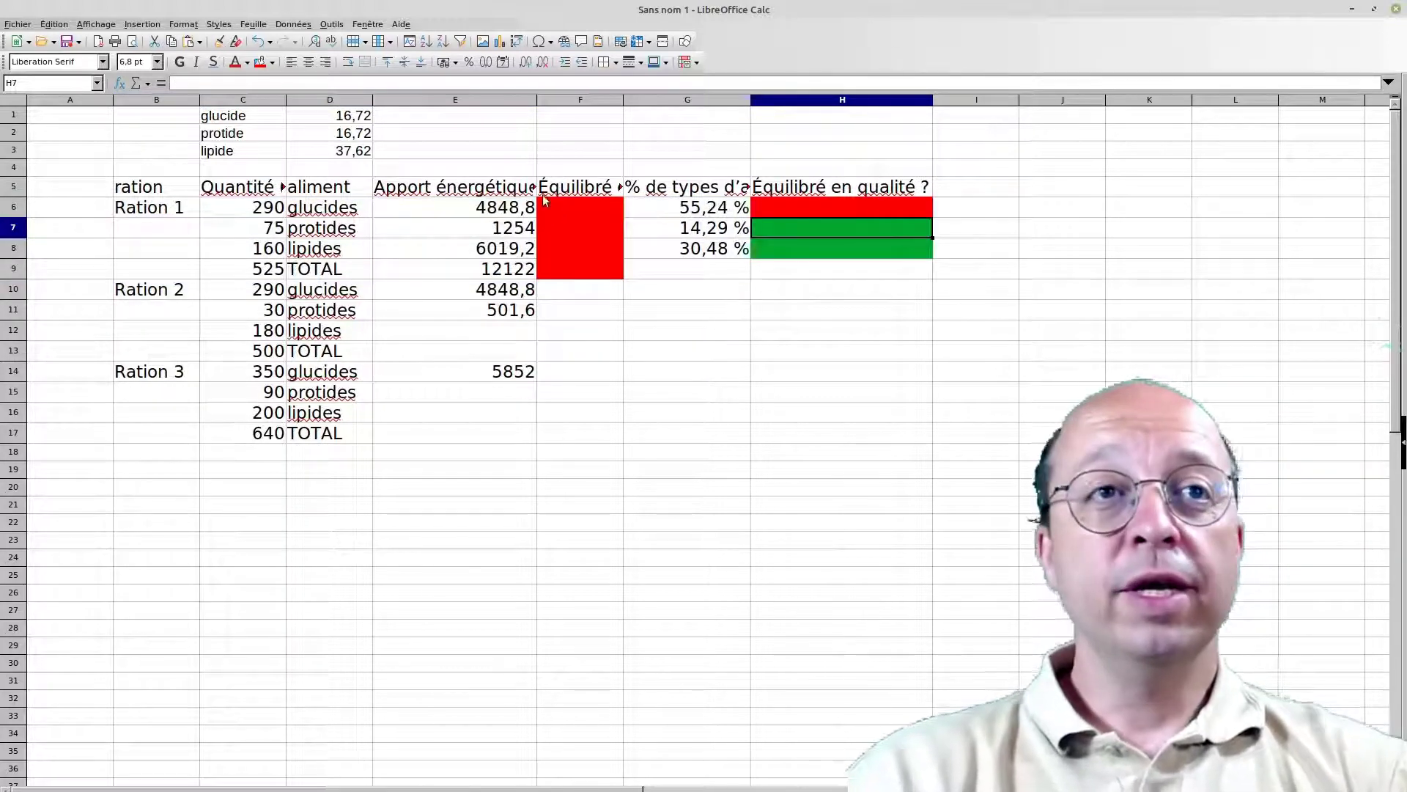
drag(565, 209, 575, 266)
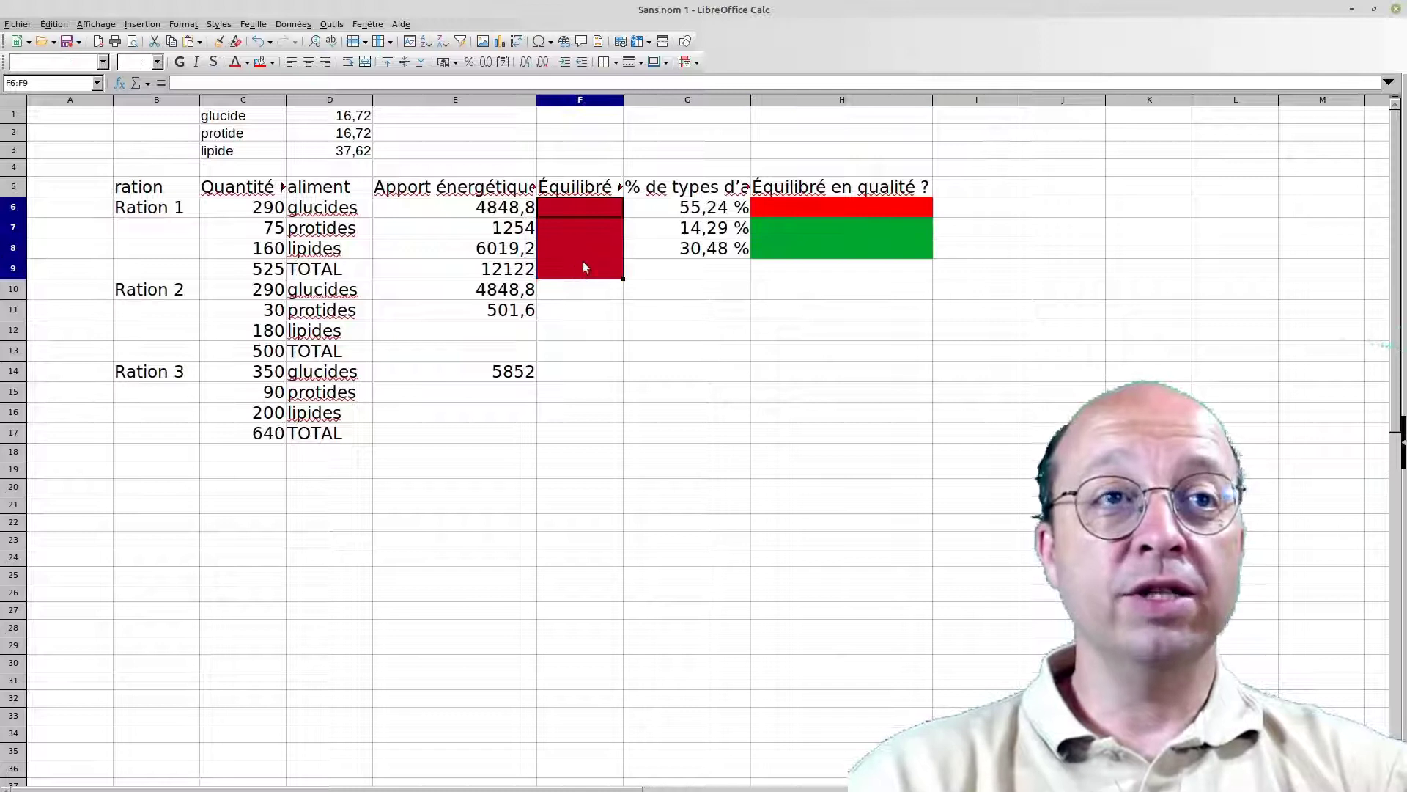
drag(862, 206, 874, 250)
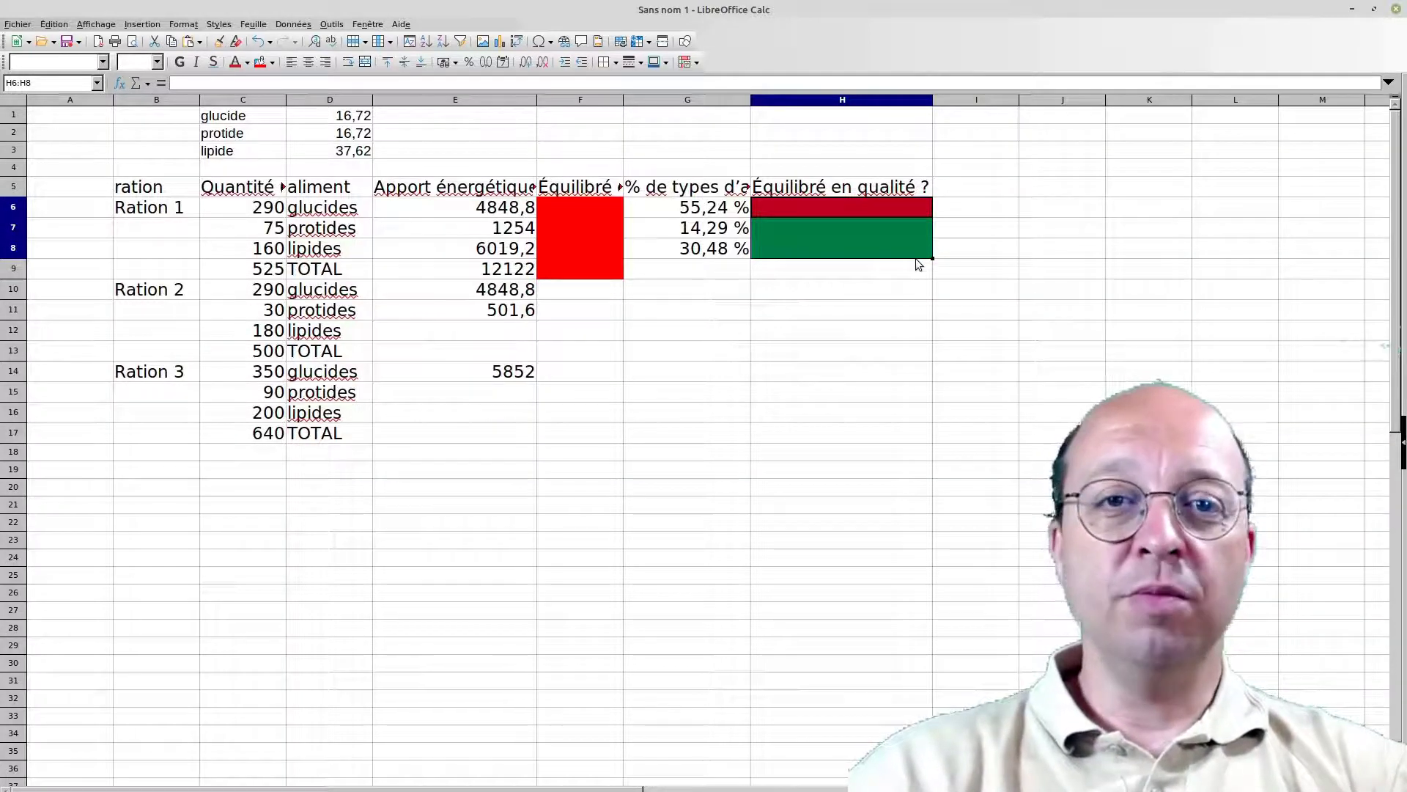
drag(185, 297, 854, 438)
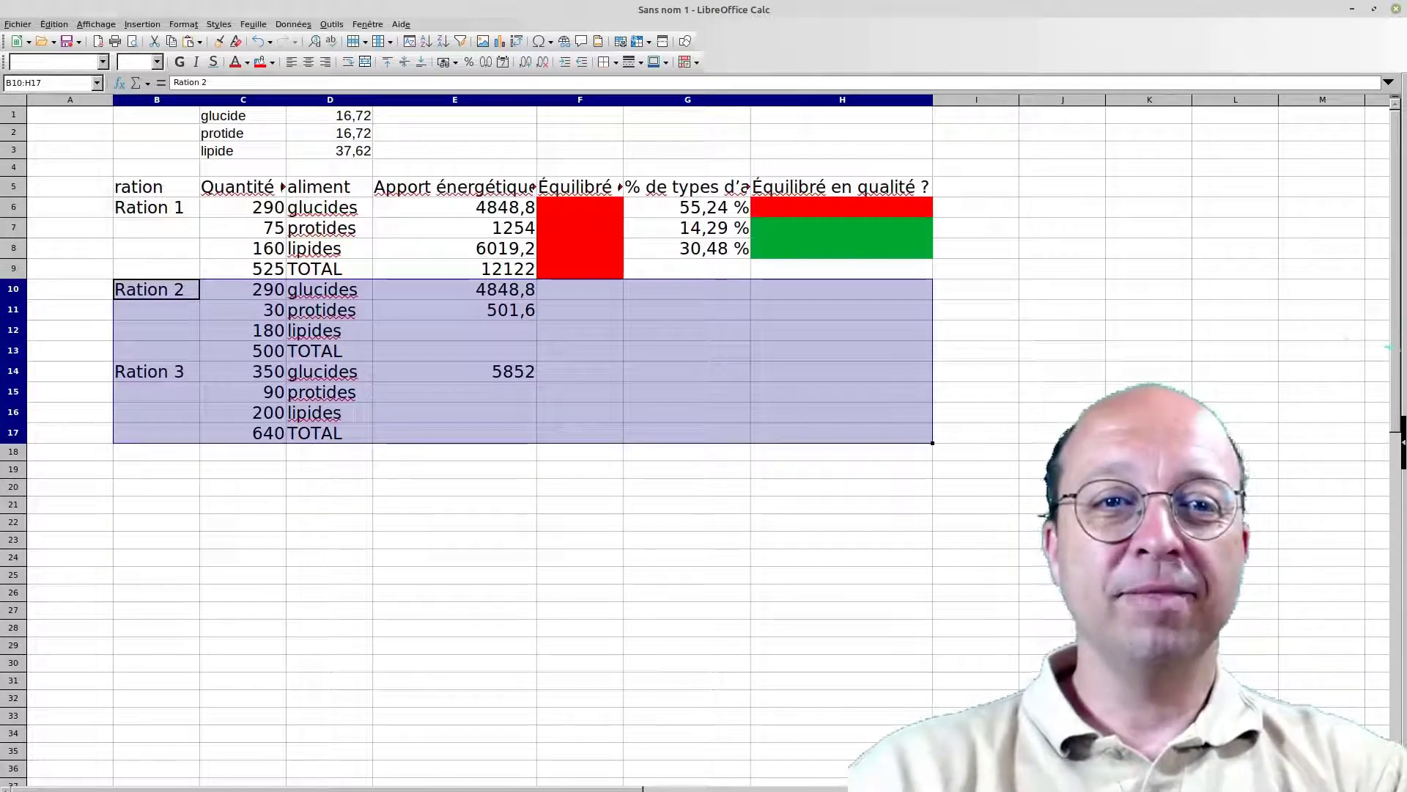
mouse_move(733, 789)
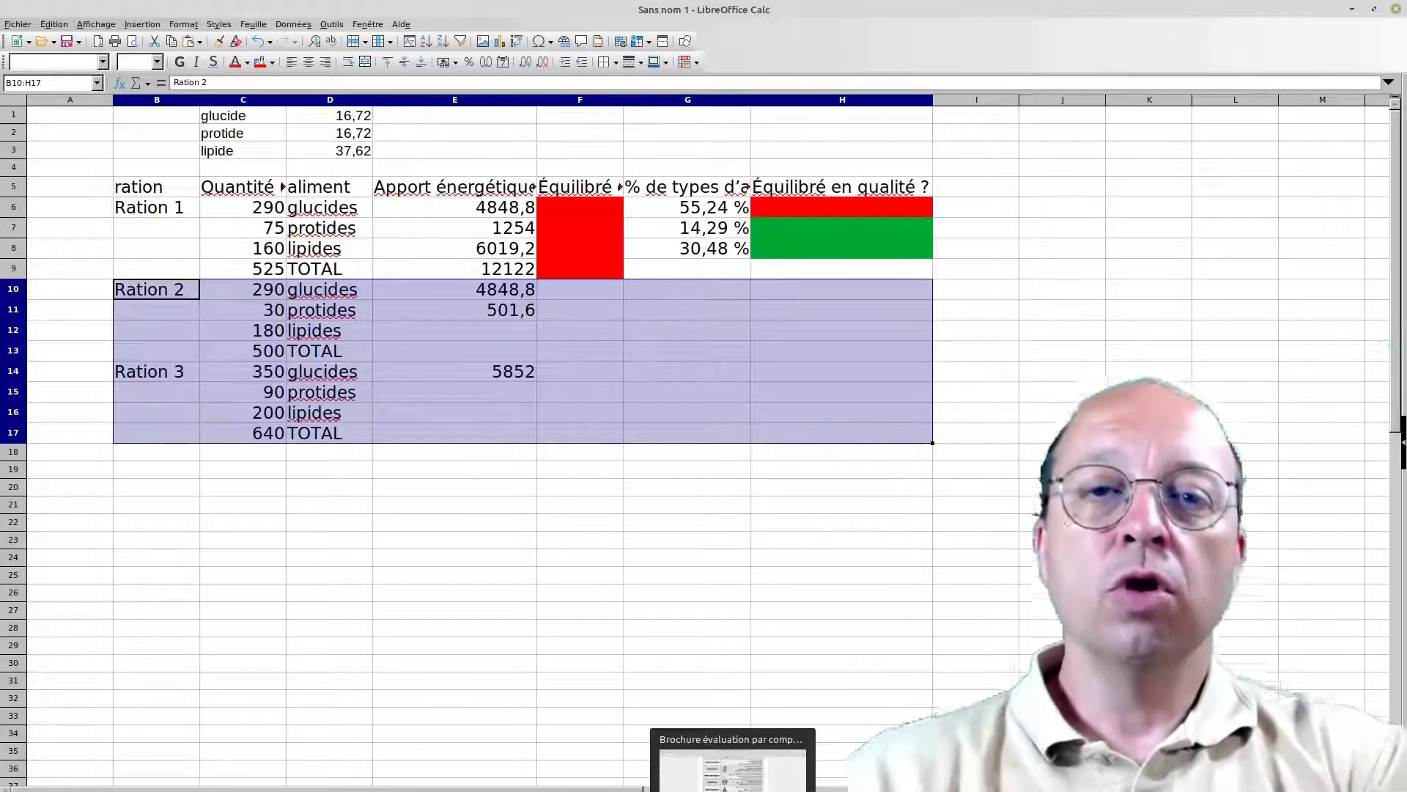